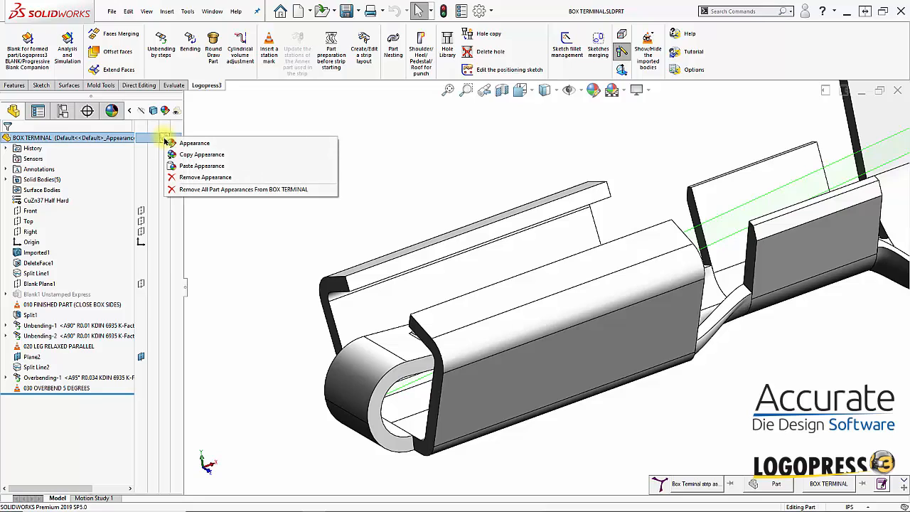
Apply an orange appearance from the standard swatches to the whole BOX TERMINAL part.
click(175, 143)
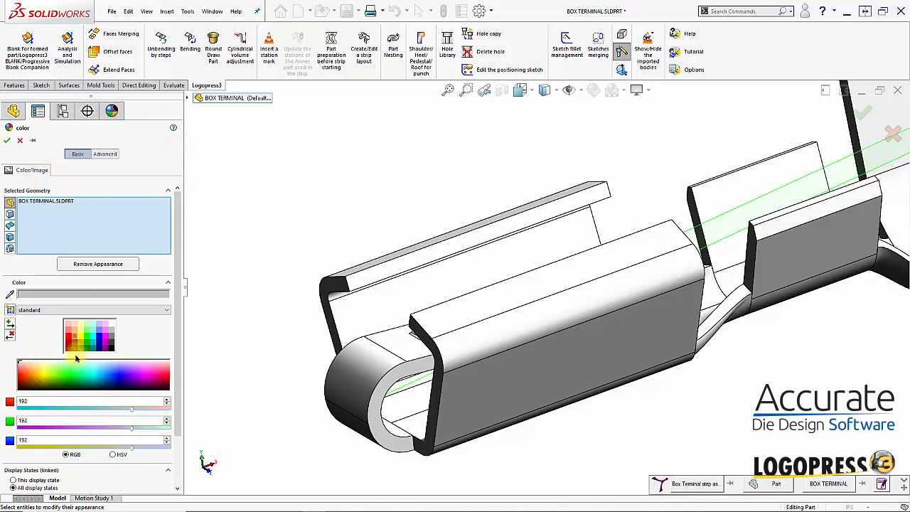
click(74, 340)
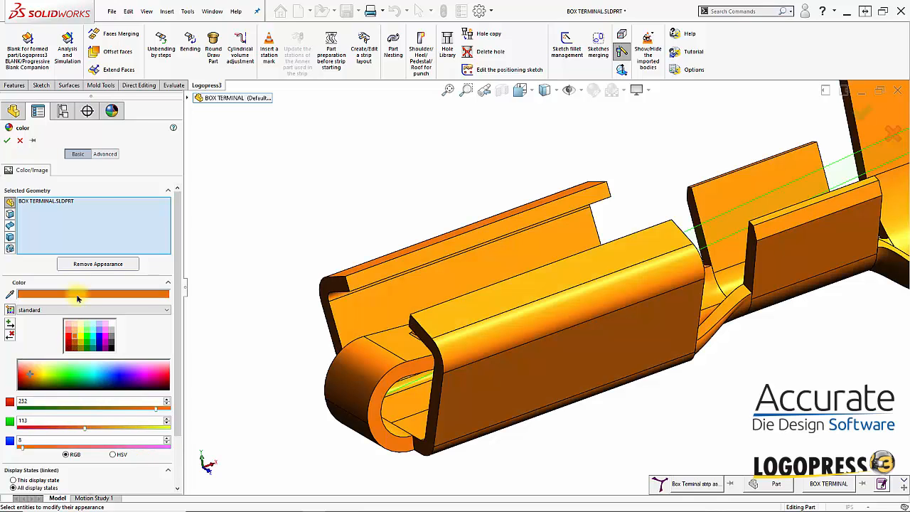
click(6, 140)
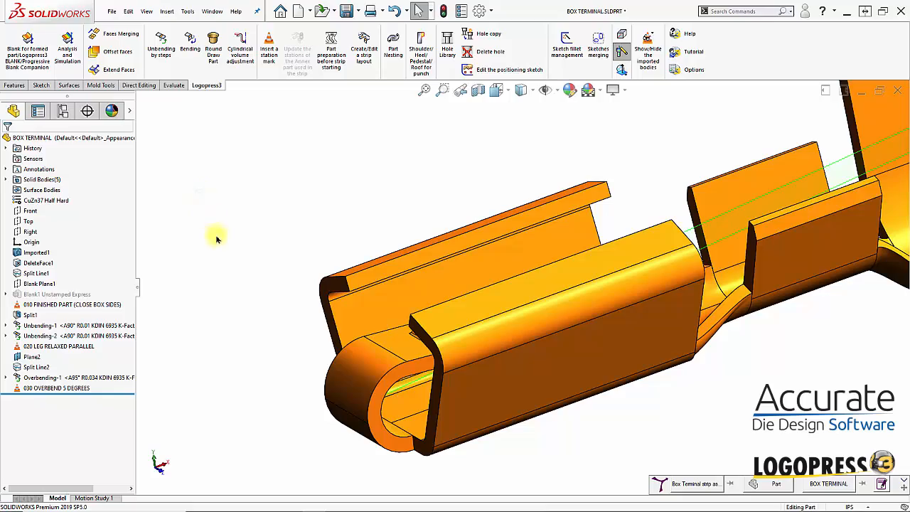
Add an Unbending by steps operation on the upper cylindrical face of the end loop, using the Relax Springback option.
scroll(305, 420, down, 8)
middle_drag(348, 394, 440, 242)
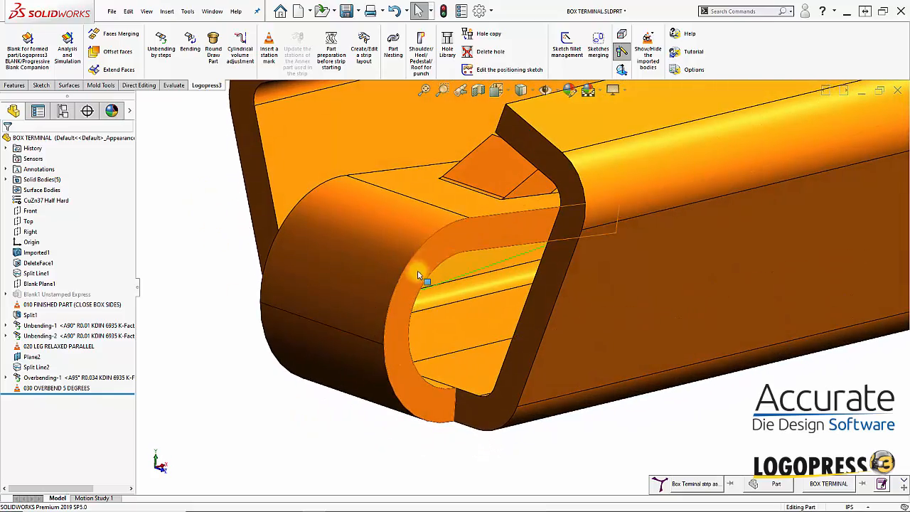
scroll(386, 304, up, 1)
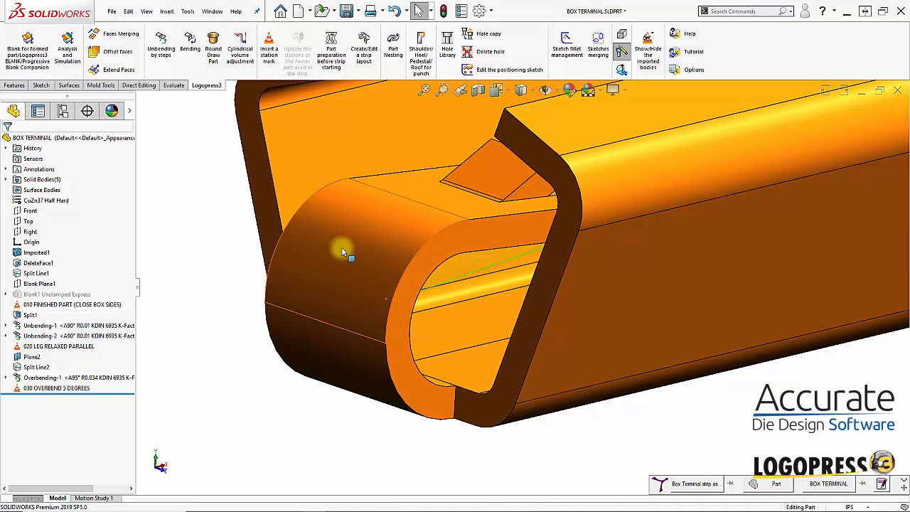
click(160, 47)
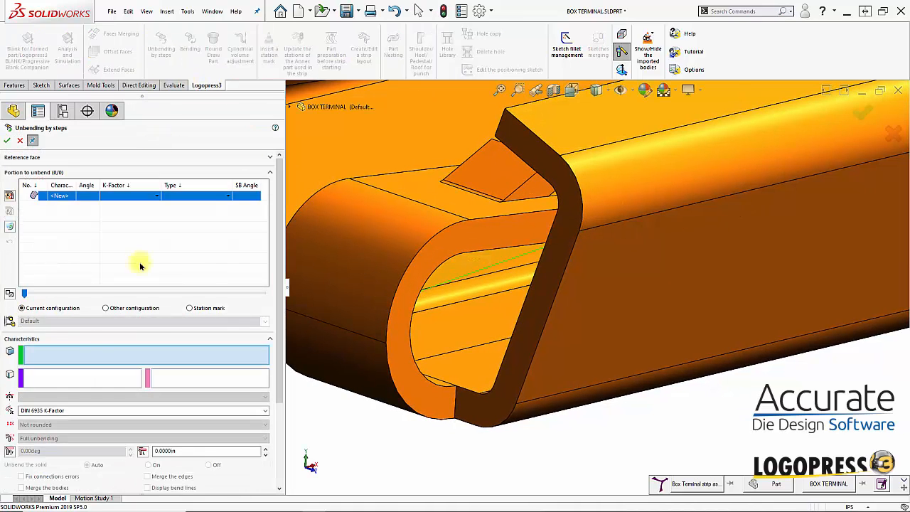
click(365, 305)
drag(279, 397, 278, 472)
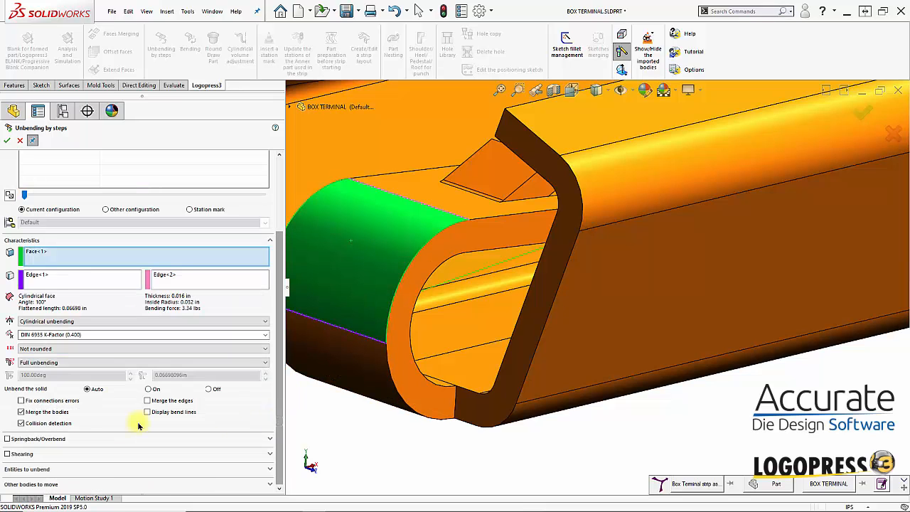
click(8, 439)
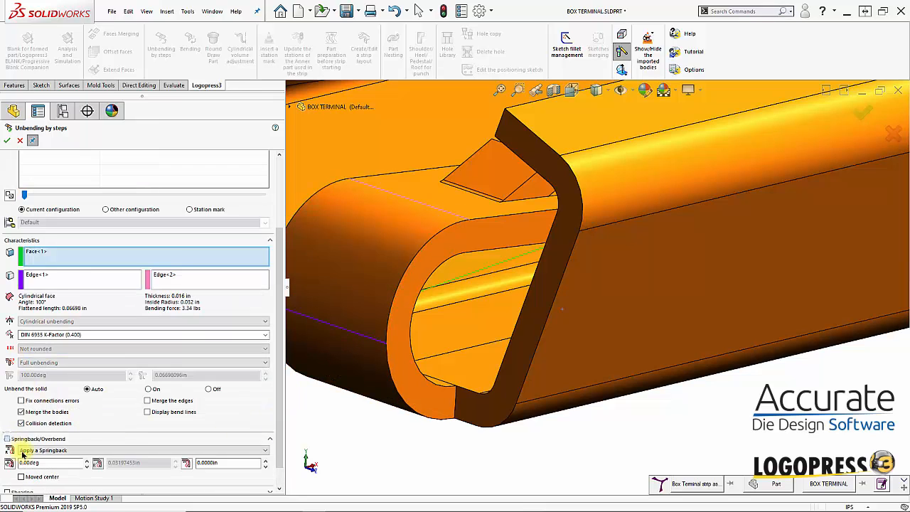
click(32, 450)
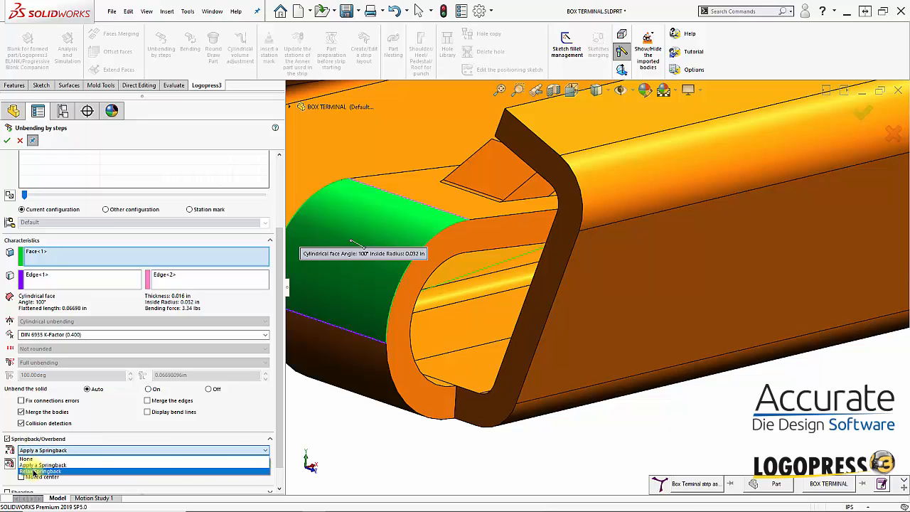
click(35, 470)
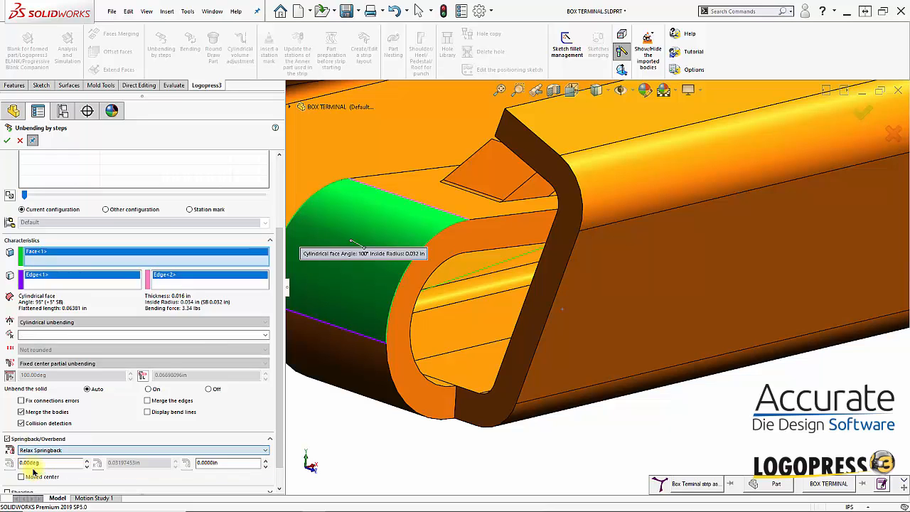
click(9, 141)
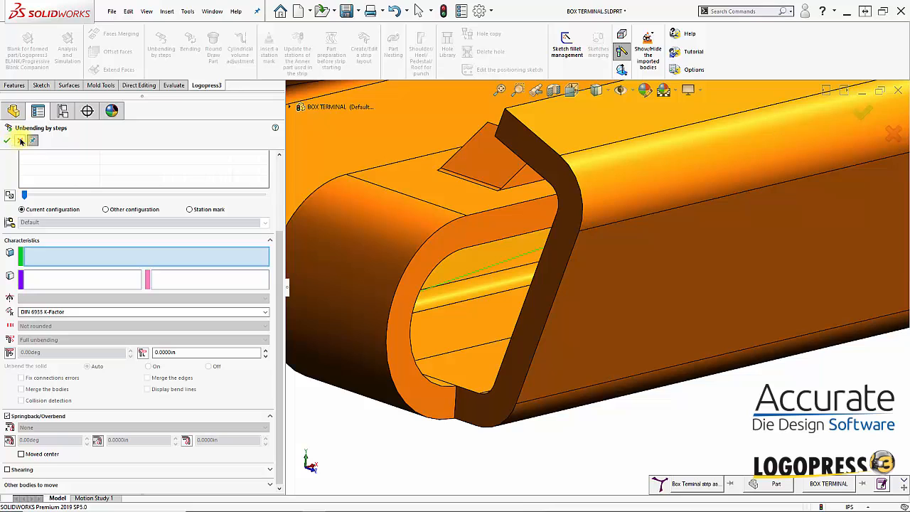
middle_drag(388, 288, 419, 293)
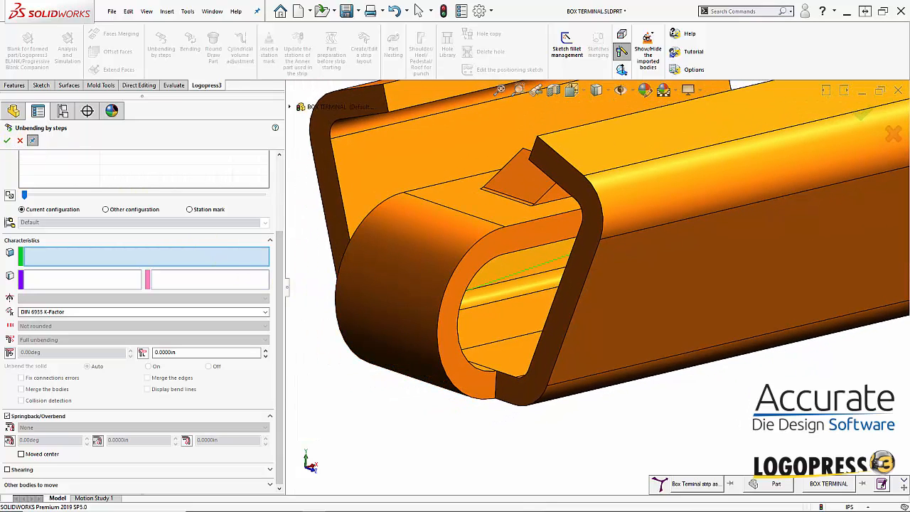
click(20, 139)
Split the outer cylindrical face of the end loop with an Intersection split line, using Plane2 as the splitting entity.
middle_drag(583, 377, 405, 274)
click(415, 296)
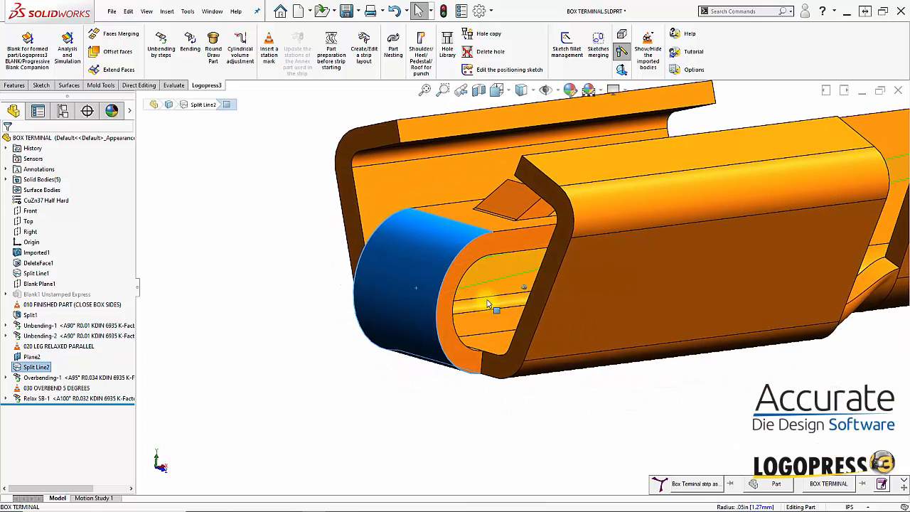
middle_drag(487, 304, 379, 309)
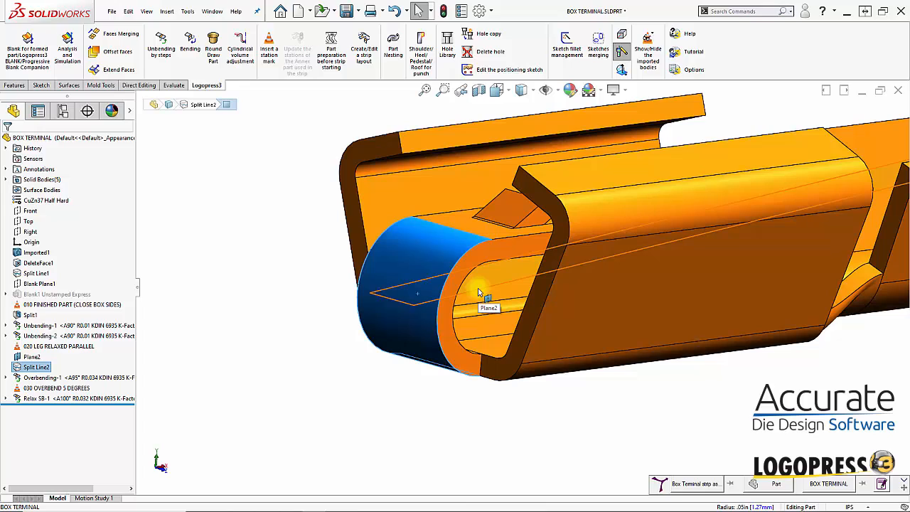
ctrl+click(479, 292)
key(s)
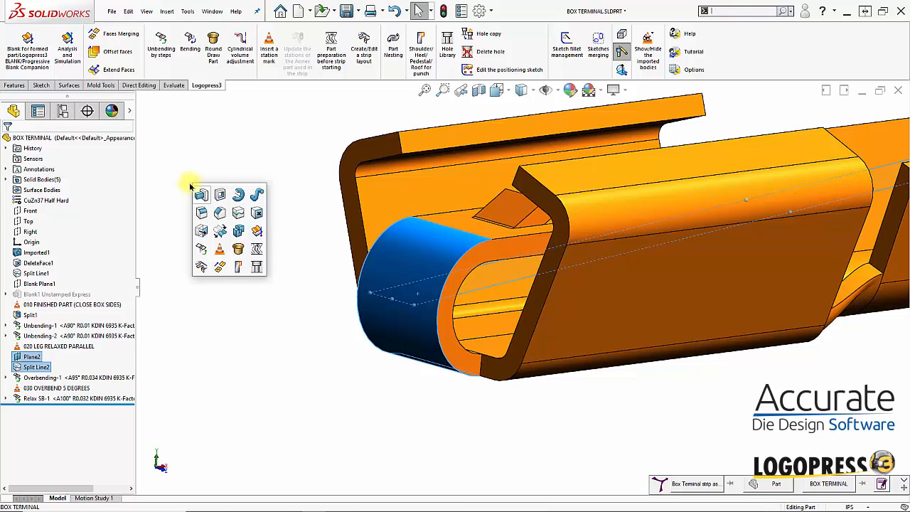
click(239, 211)
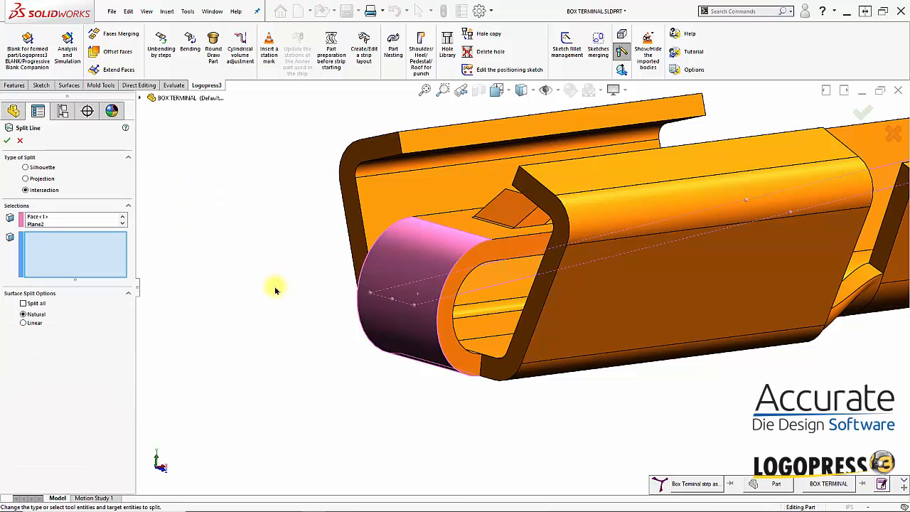
right_click(63, 220)
click(71, 227)
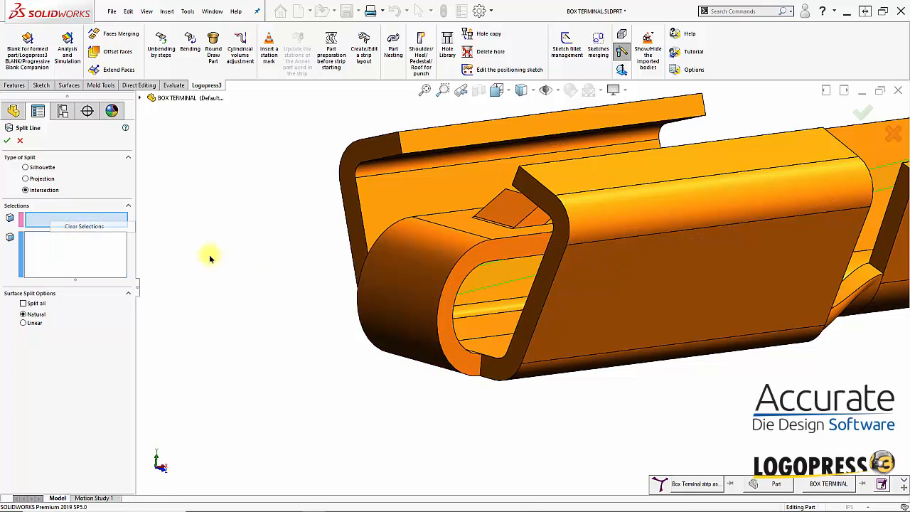
click(487, 293)
click(413, 288)
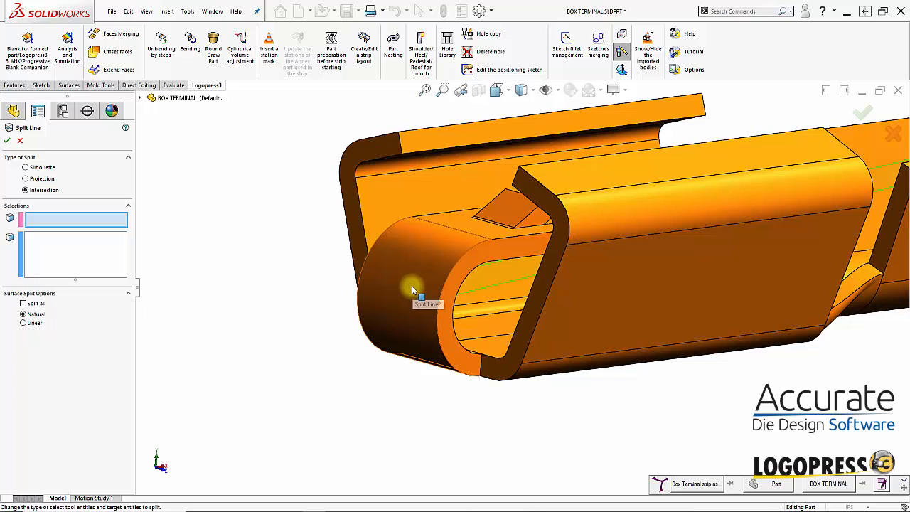
click(509, 286)
click(78, 277)
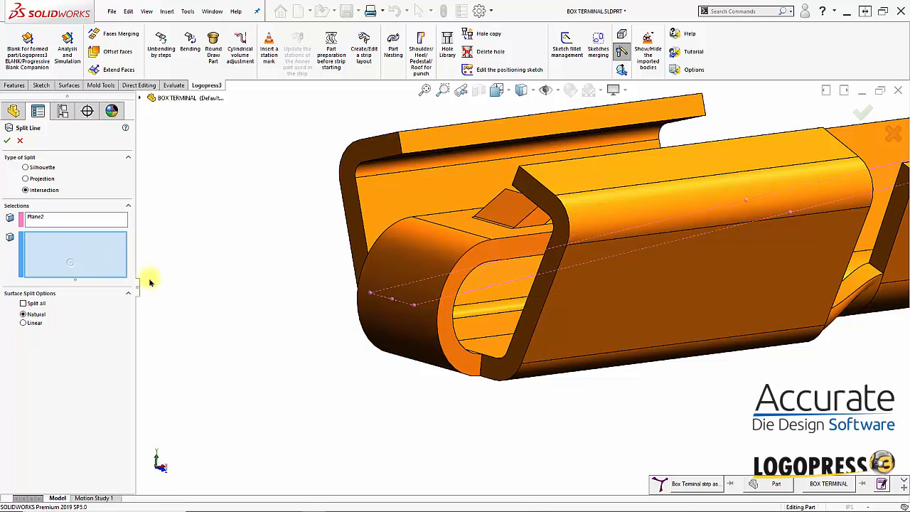
click(381, 286)
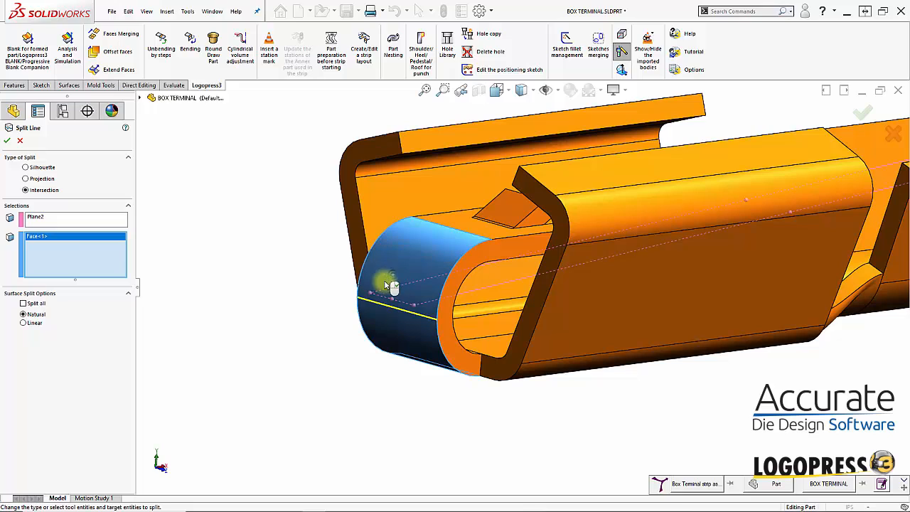
click(6, 141)
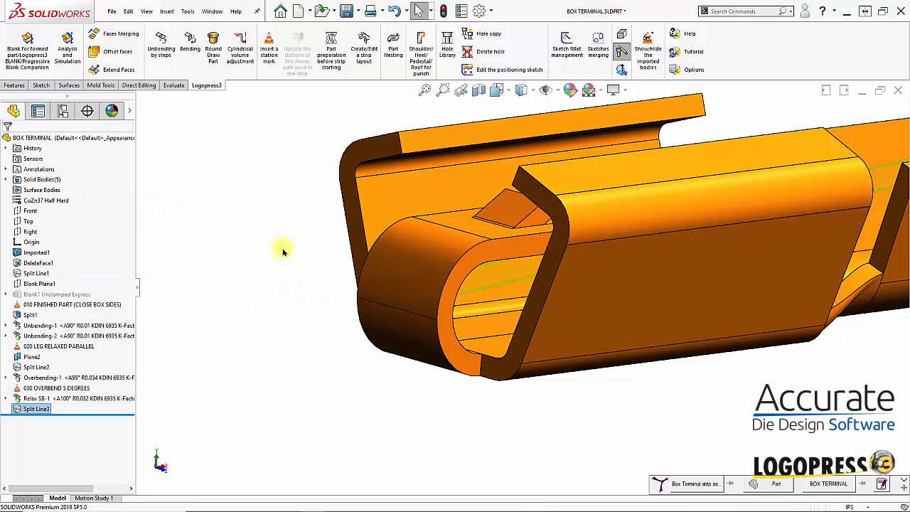
Unbend the upper cylindrical face of the end loop by 45 degrees with Fixed center partial unbending.
click(160, 44)
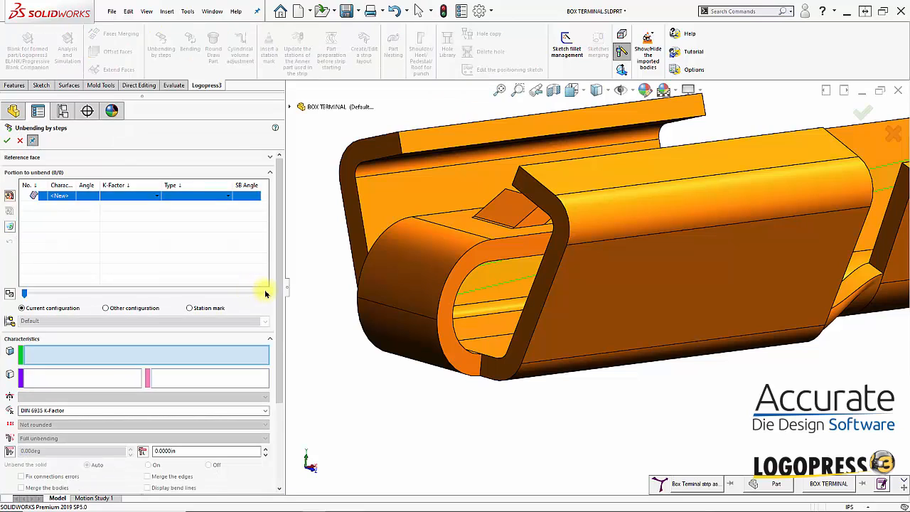
middle_drag(425, 312, 373, 334)
scroll(372, 334, down, 2)
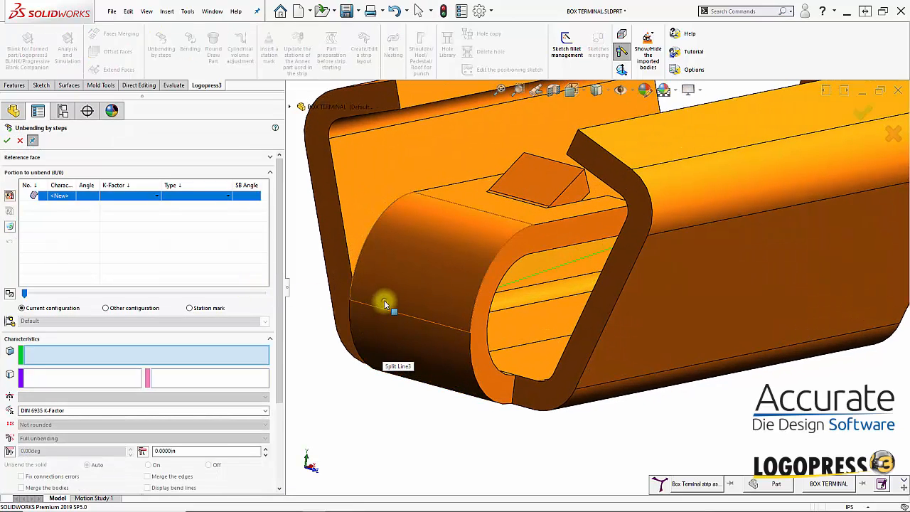
click(385, 303)
middle_drag(384, 302, 459, 262)
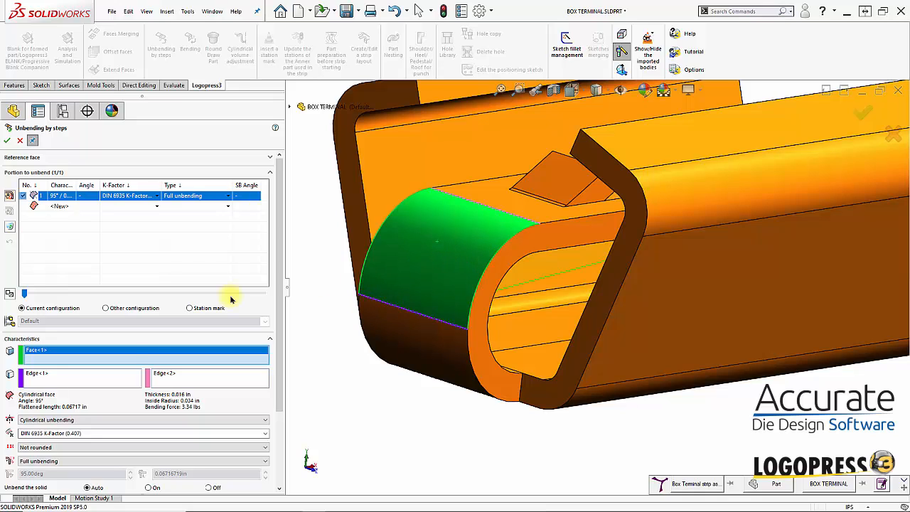
click(42, 462)
click(42, 462)
click(43, 462)
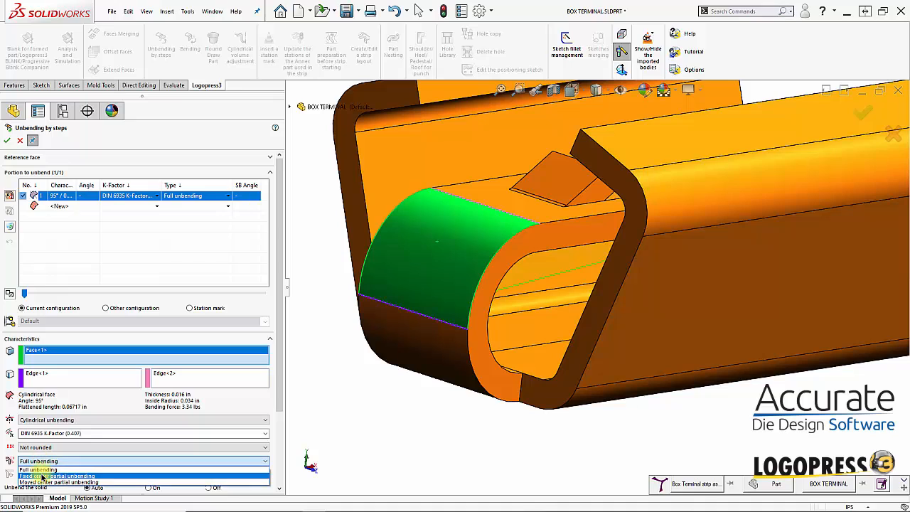
click(42, 476)
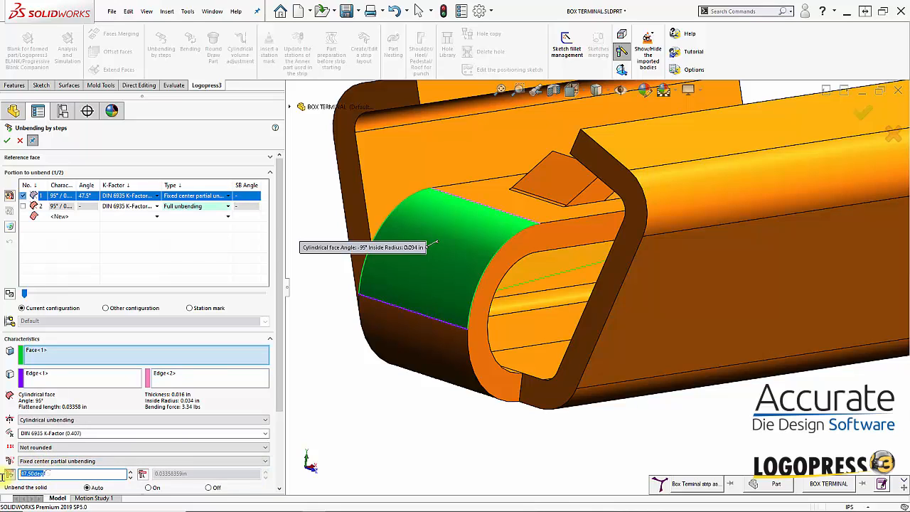
text(45)
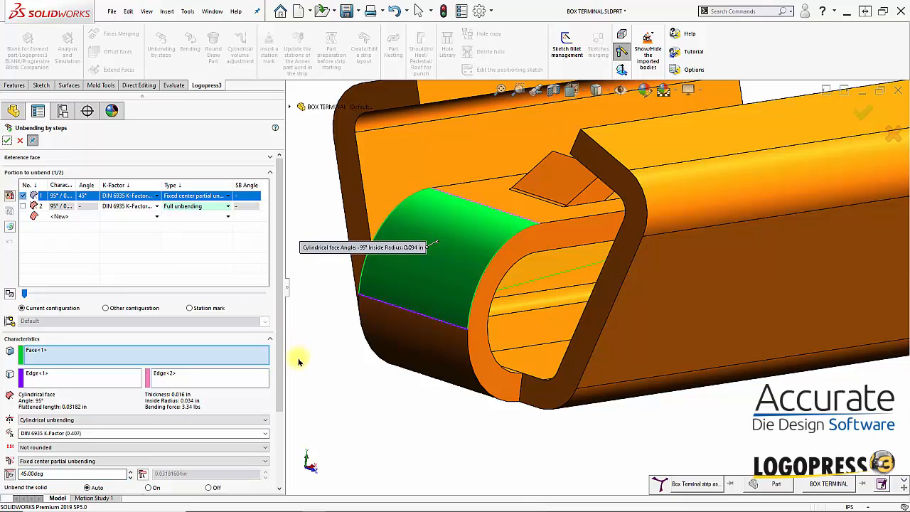
click(6, 140)
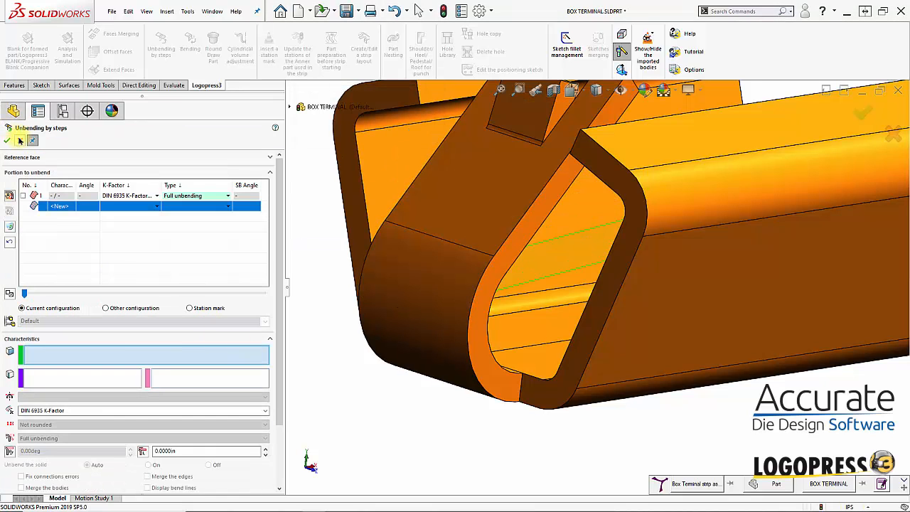
click(20, 140)
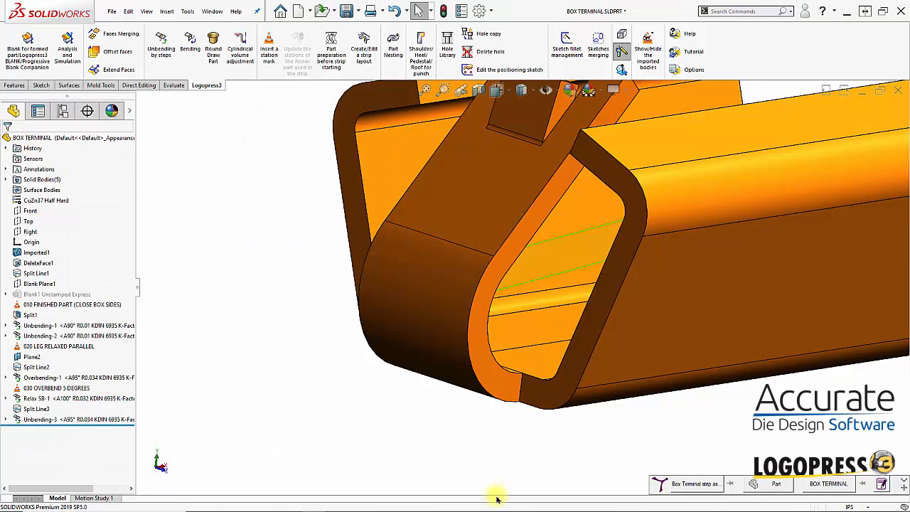
Insert a station mark at the end of the feature tree and rename it 040 INSIDE LEG RELAXED TO 45 DEGREES.
middle_drag(493, 487, 269, 60)
click(269, 60)
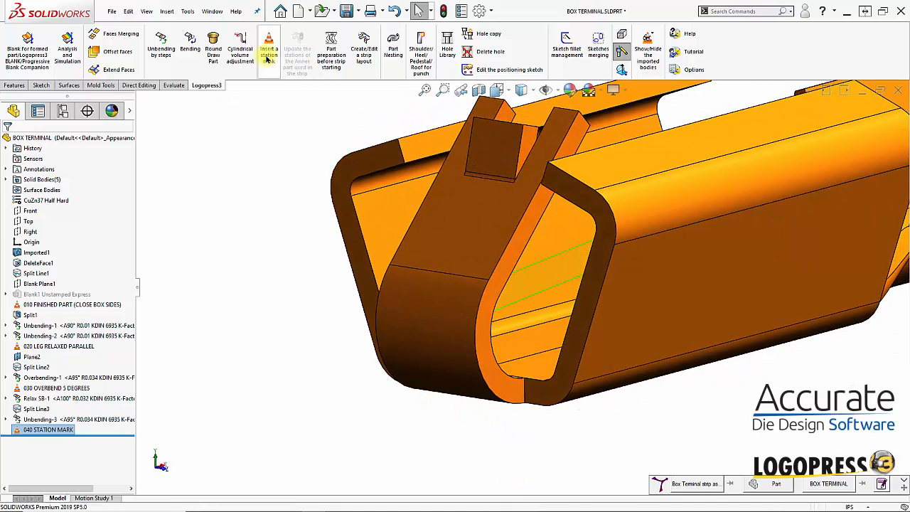
click(44, 430)
click(43, 431)
drag(37, 429, 122, 436)
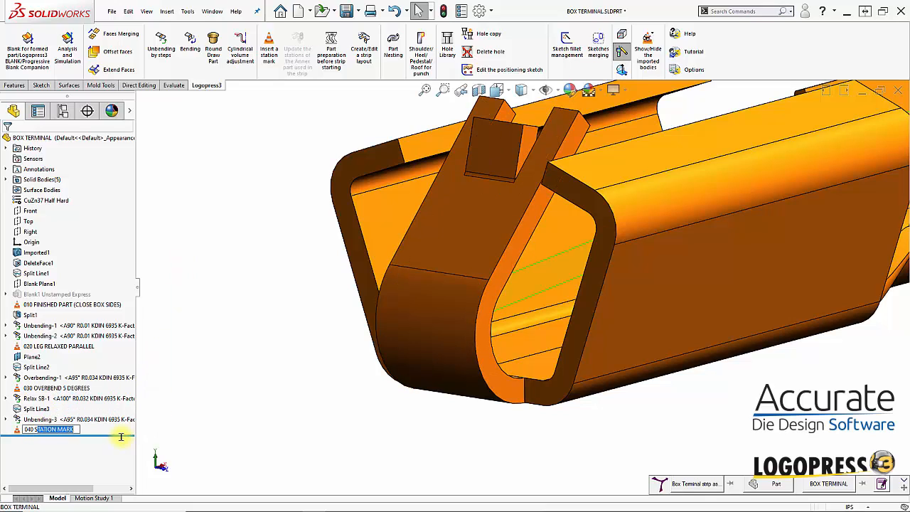
key(BackSpace)
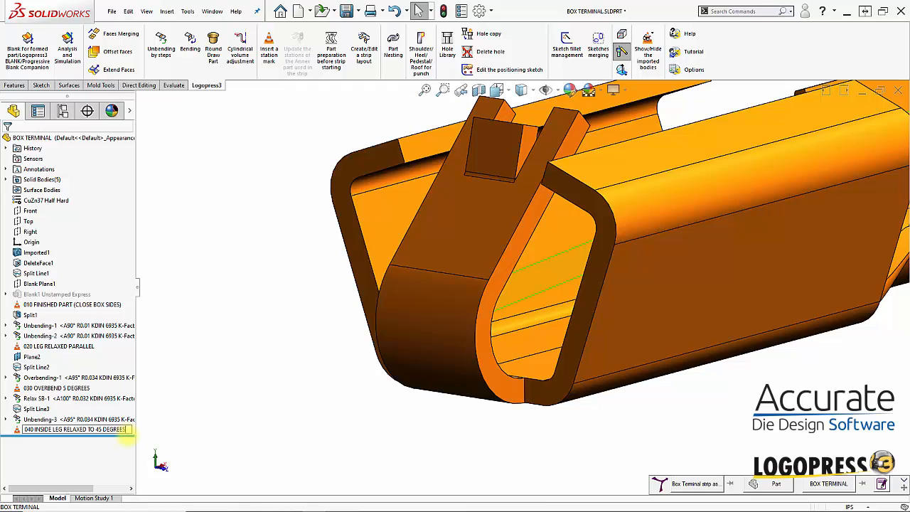
key(Return)
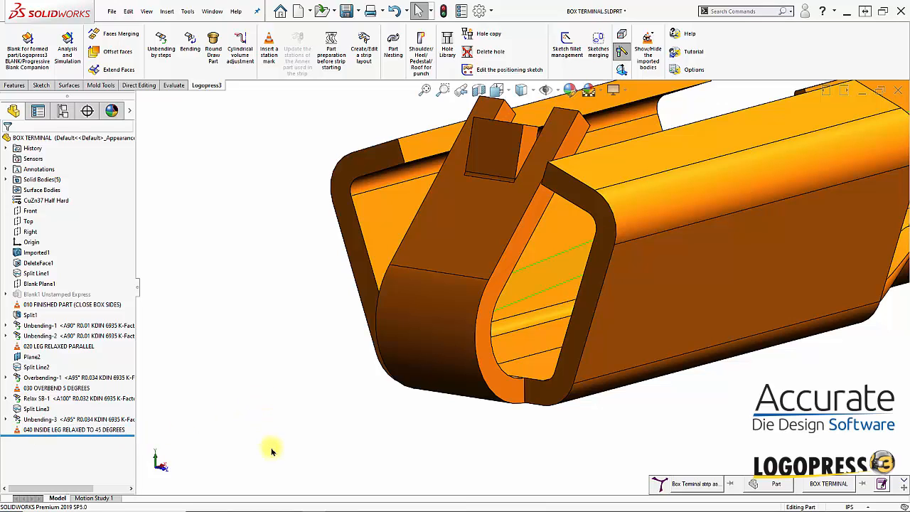
middle_drag(404, 419, 359, 408)
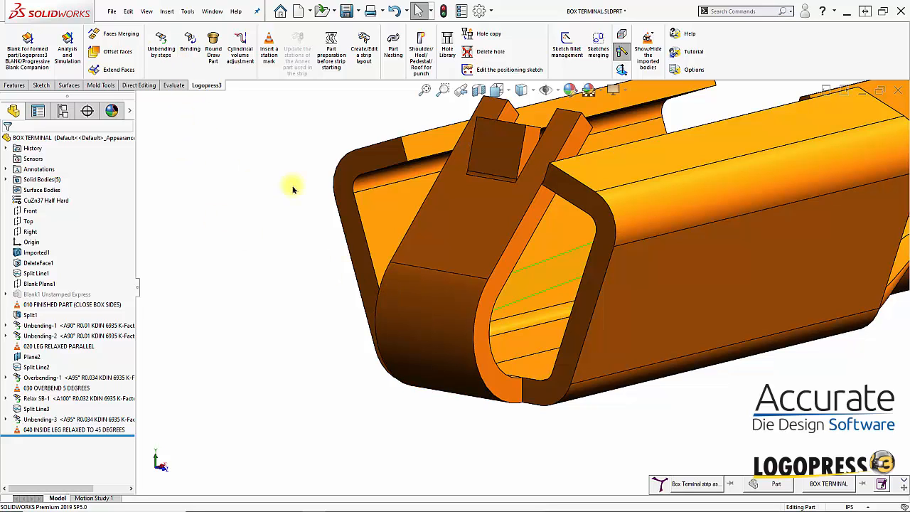
mouse_move(497, 300)
middle_down()
mouse_move(417, 321)
mouse_move(500, 299)
middle_up()
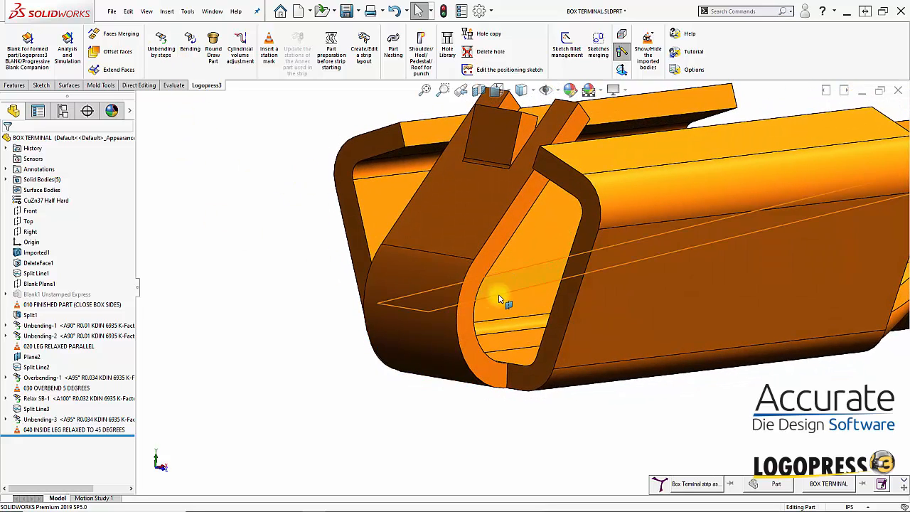
Split the outer cylindrical face of the end loop with an Intersection split line, using Plane2 as the splitting entity.
click(492, 300)
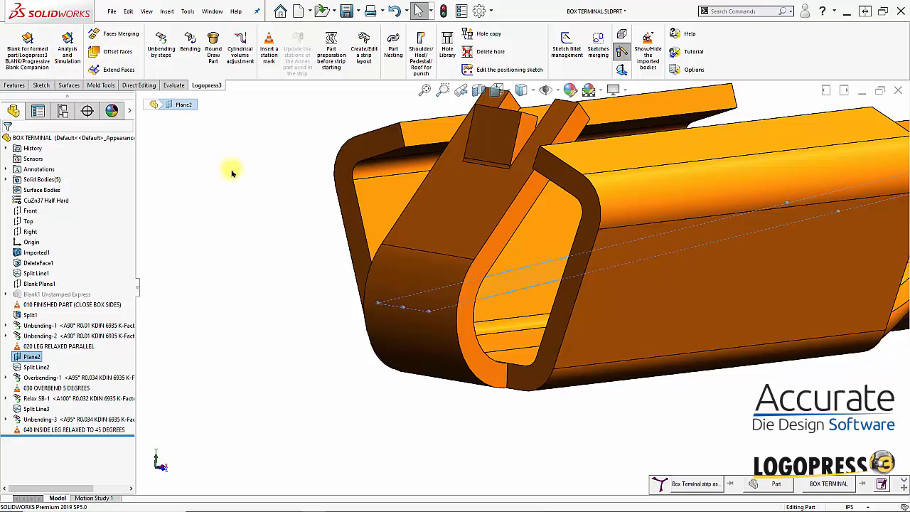
key(s)
click(278, 198)
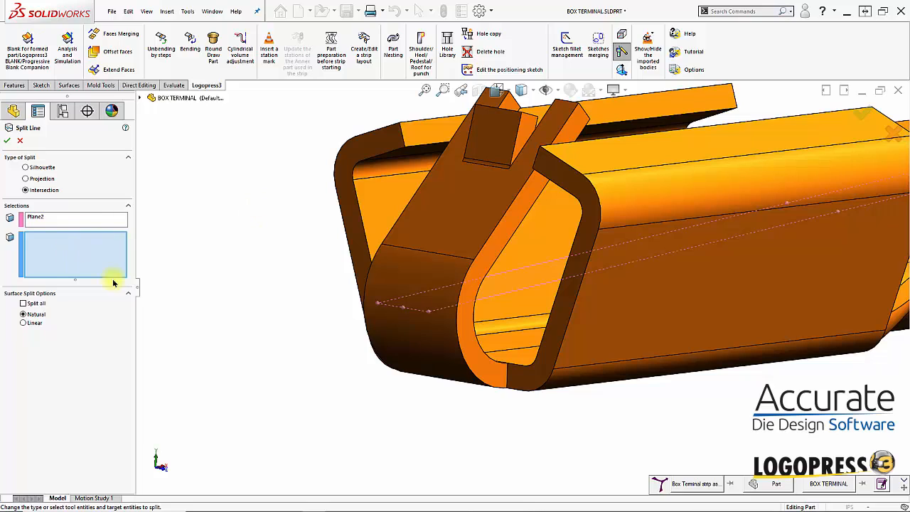
click(422, 284)
key(Return)
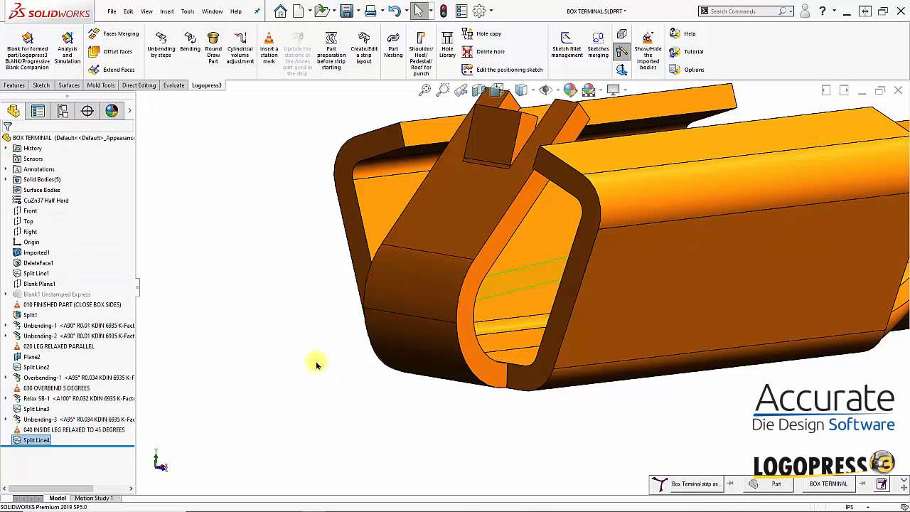
Apply a 5-degree springback with Unbending by steps to the upper cylindrical face of the end loop, above the new split line.
click(157, 56)
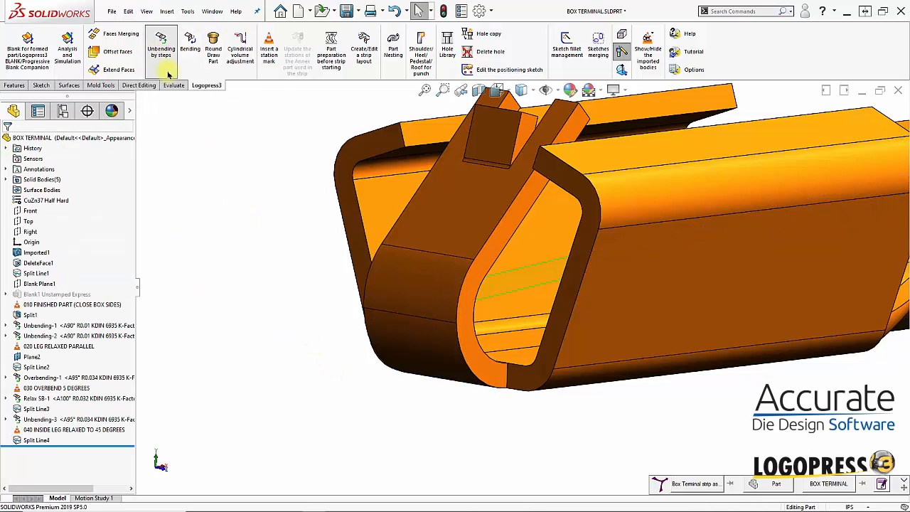
click(413, 310)
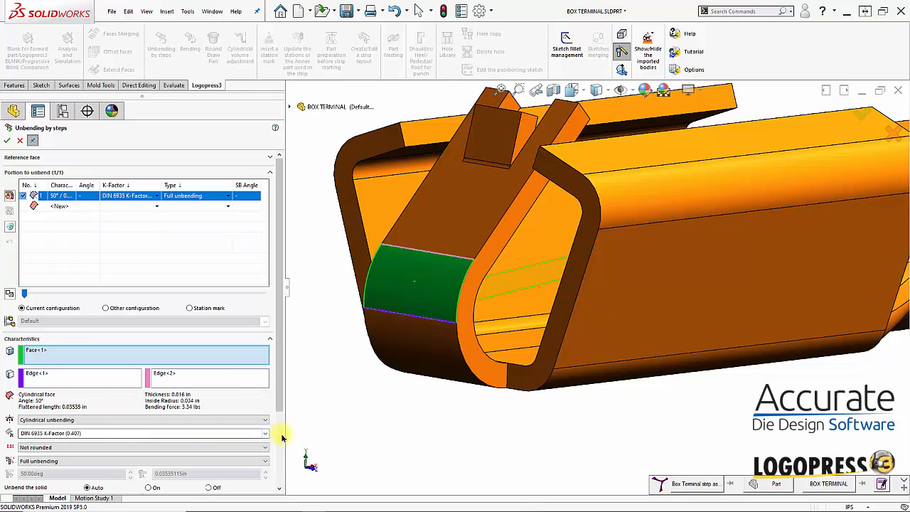
click(281, 434)
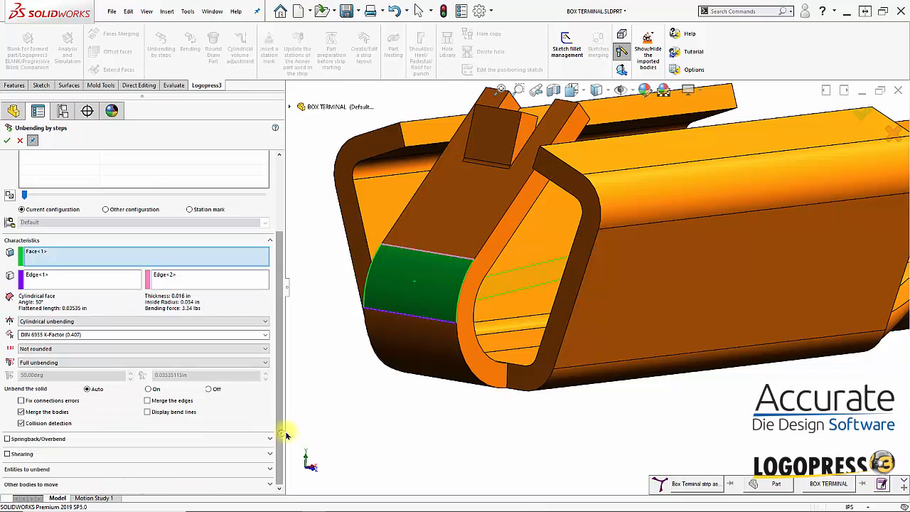
click(7, 440)
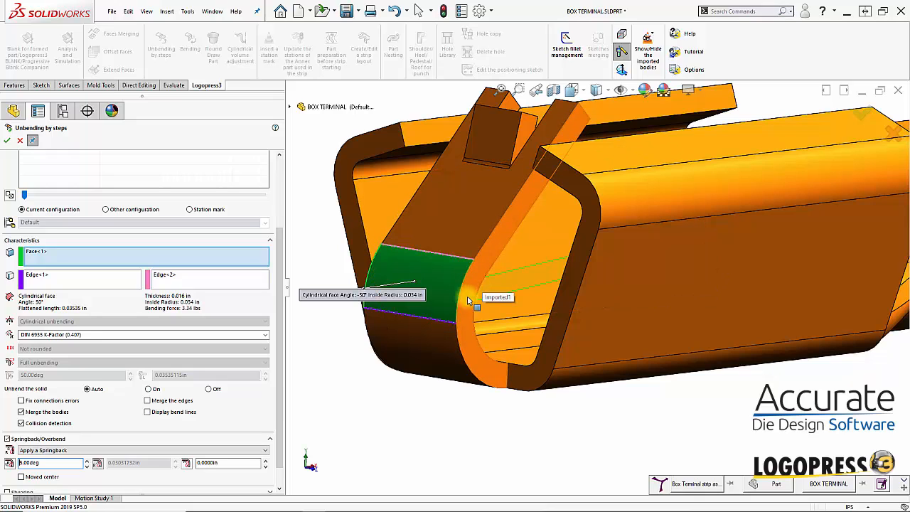
click(7, 141)
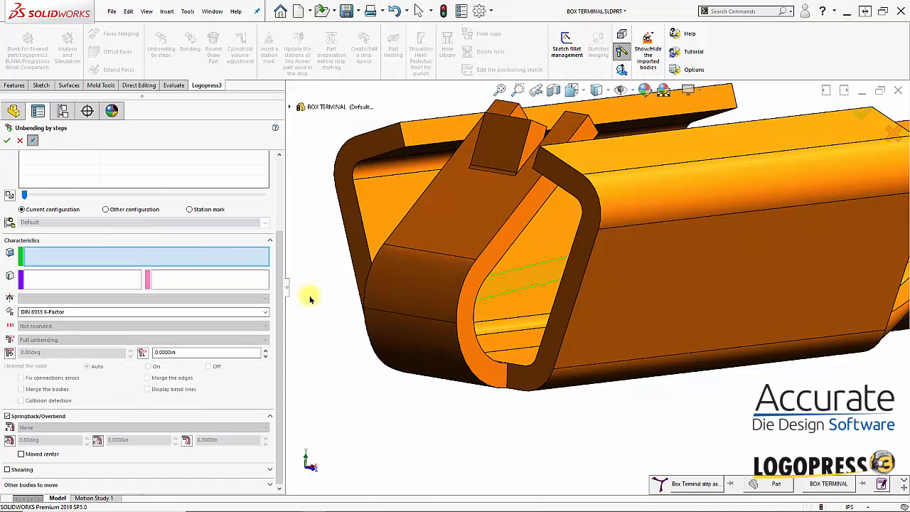
click(21, 141)
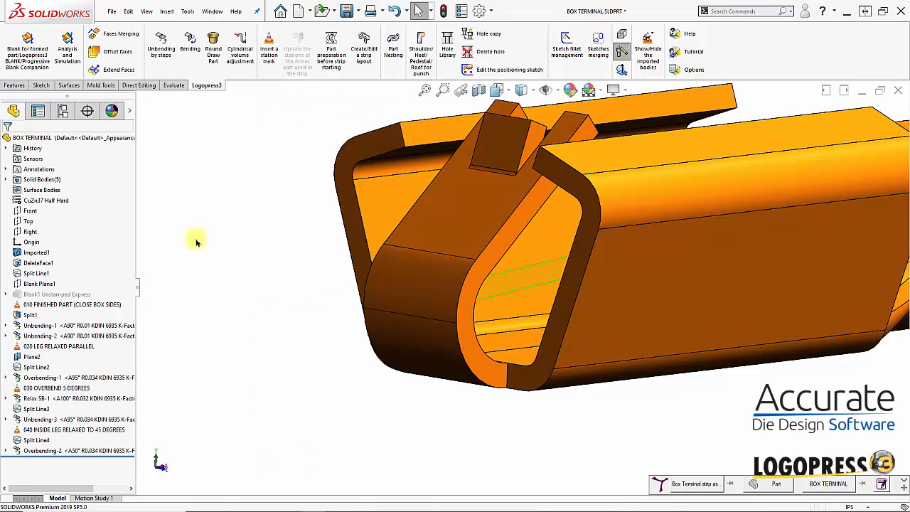
Insert a station mark at the end of the feature tree and rename it 050 OVERBEND TO 40 DEGREES.
click(271, 45)
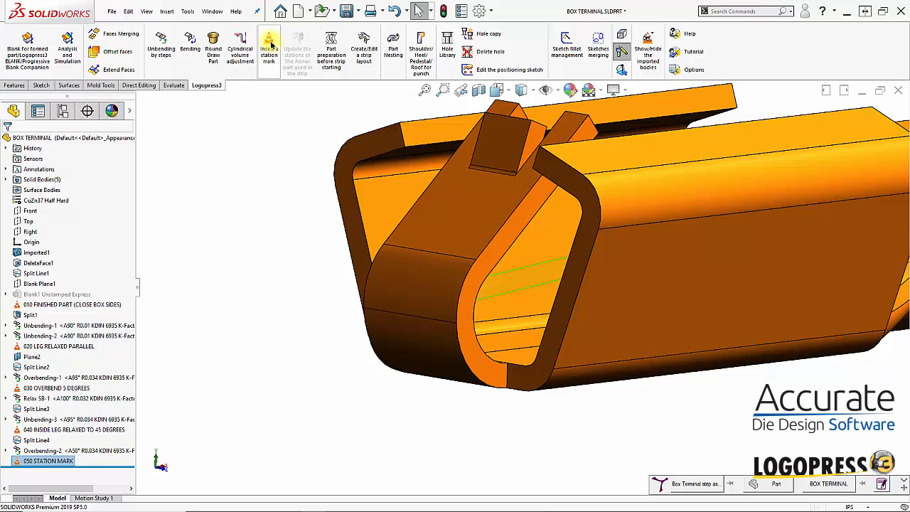
click(37, 462)
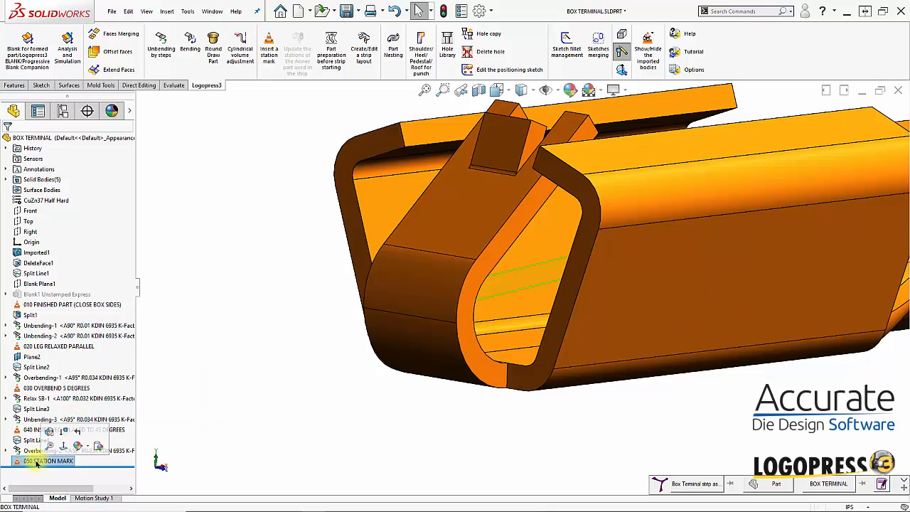
click(37, 462)
drag(35, 461, 87, 461)
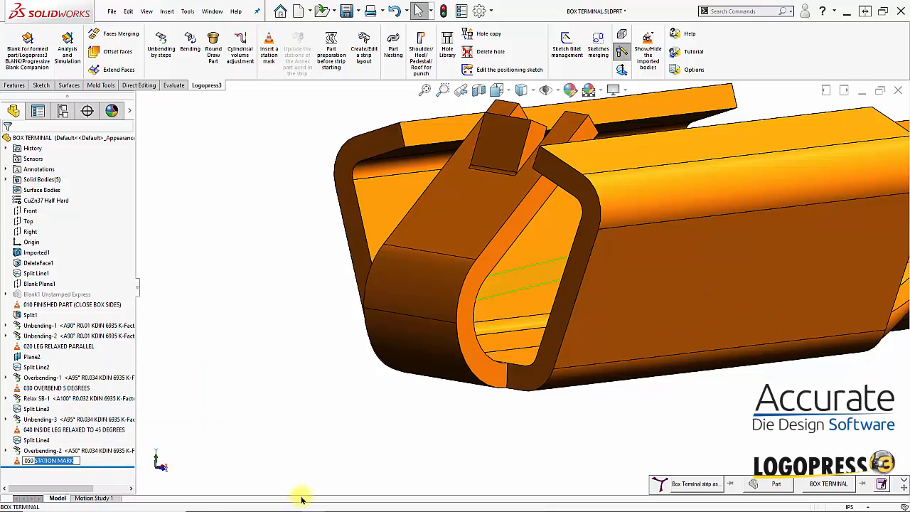
key(BackSpace)
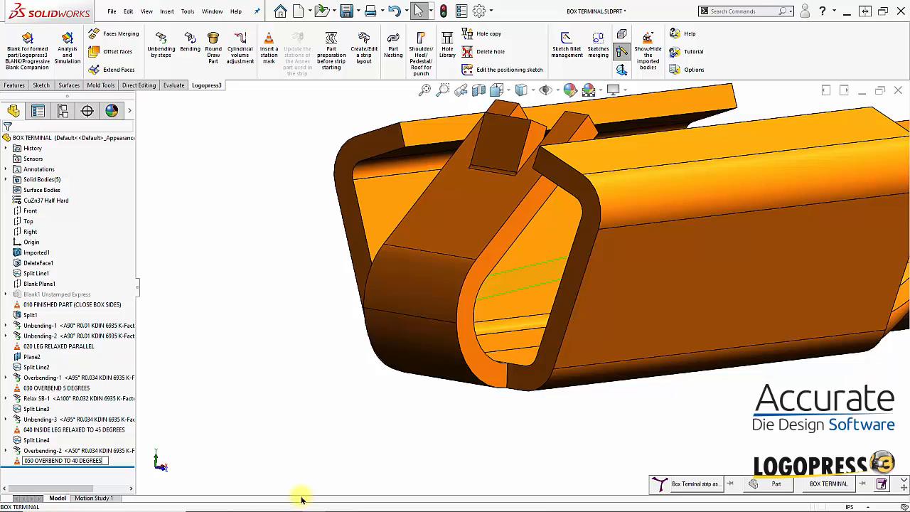
click(305, 359)
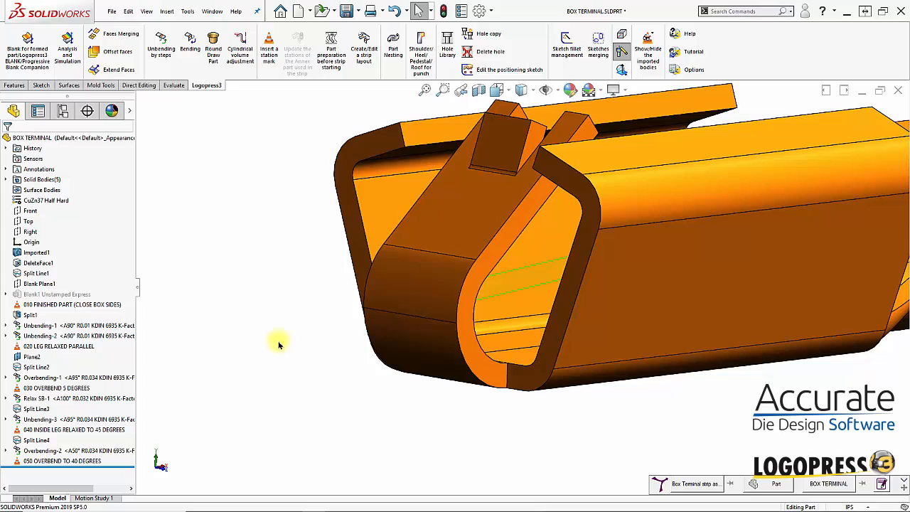
Unbend the upper cylindrical face of the end loop completely with Full unbending.
click(158, 51)
click(378, 293)
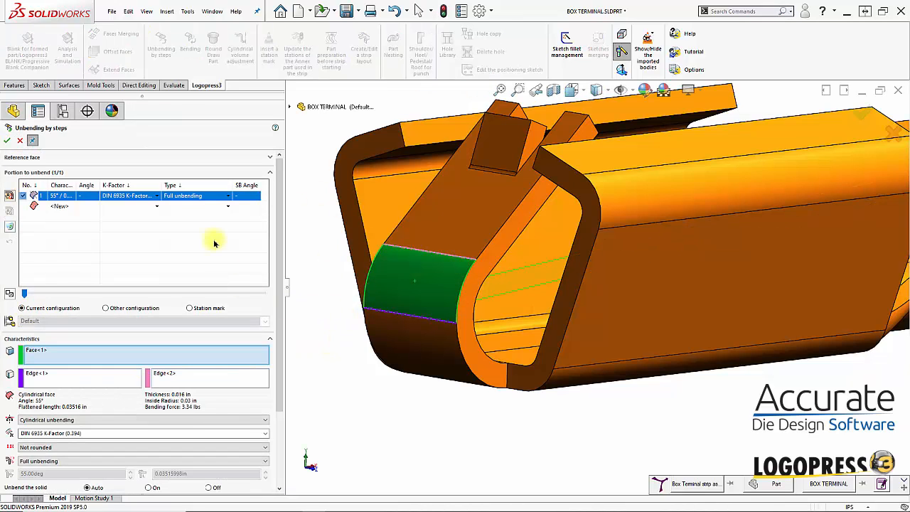
click(7, 140)
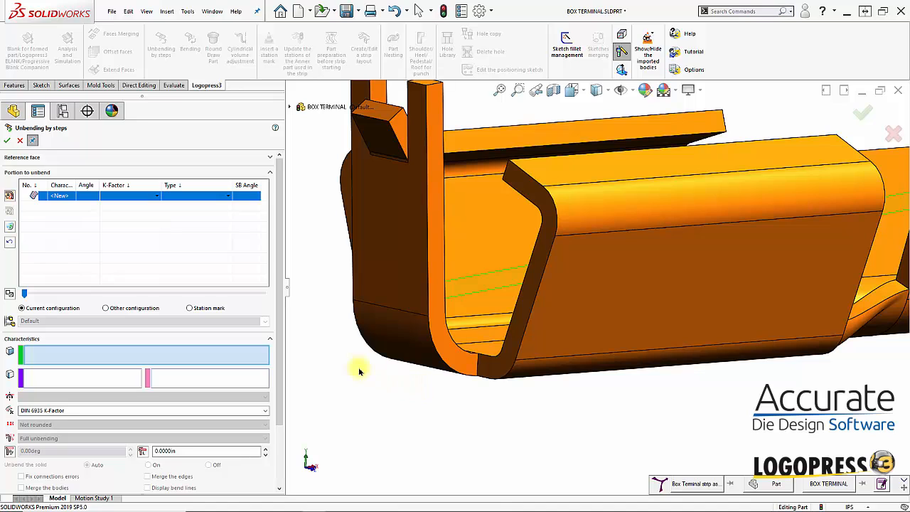
click(22, 141)
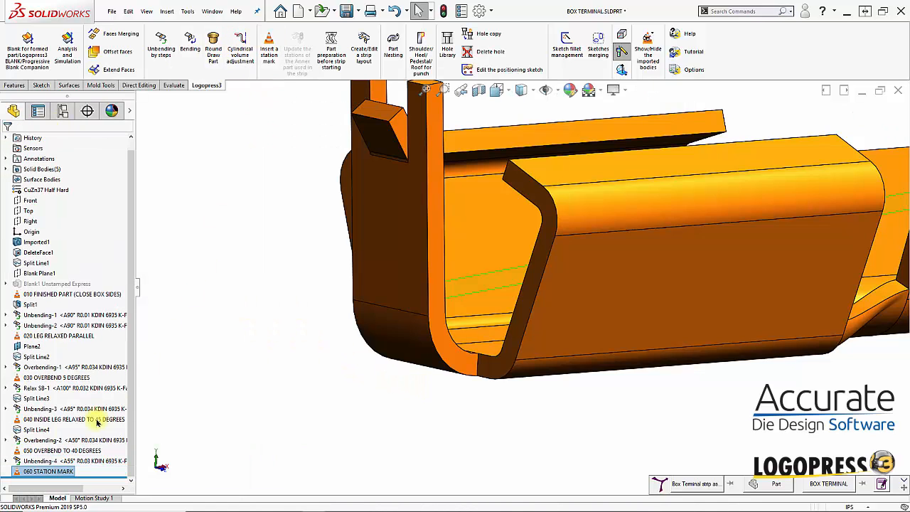
Insert a station mark after the full unbending and rename it 060 RELAX TO 95 DEGREES.
click(37, 471)
text(060 RELAX TO 95 DEGREES)
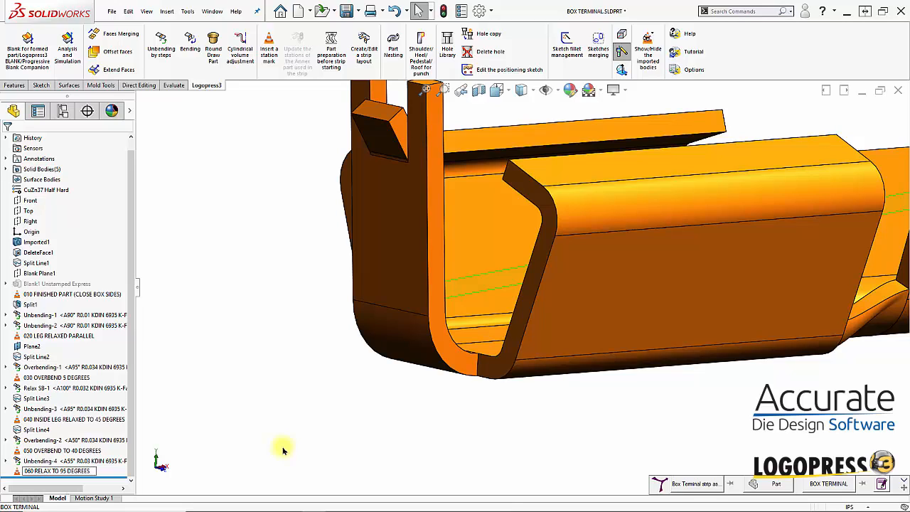
click(305, 395)
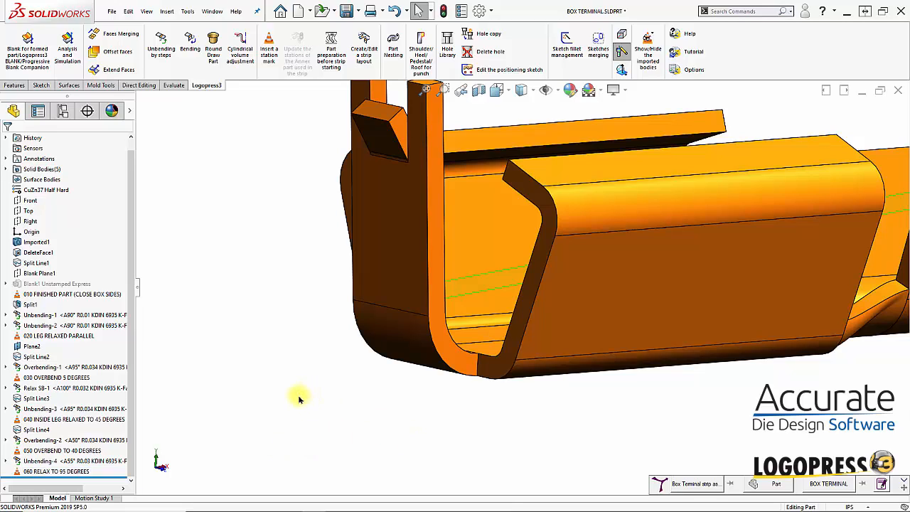
Apply a 5-degree springback with Unbending by steps to the remaining cylindrical face at the base of the upright leg.
middle_drag(290, 401, 256, 199)
click(163, 48)
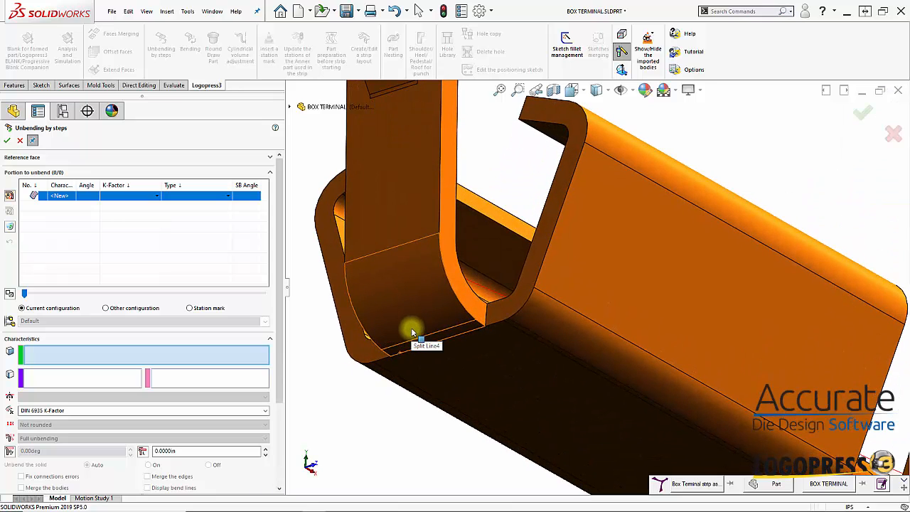
click(407, 328)
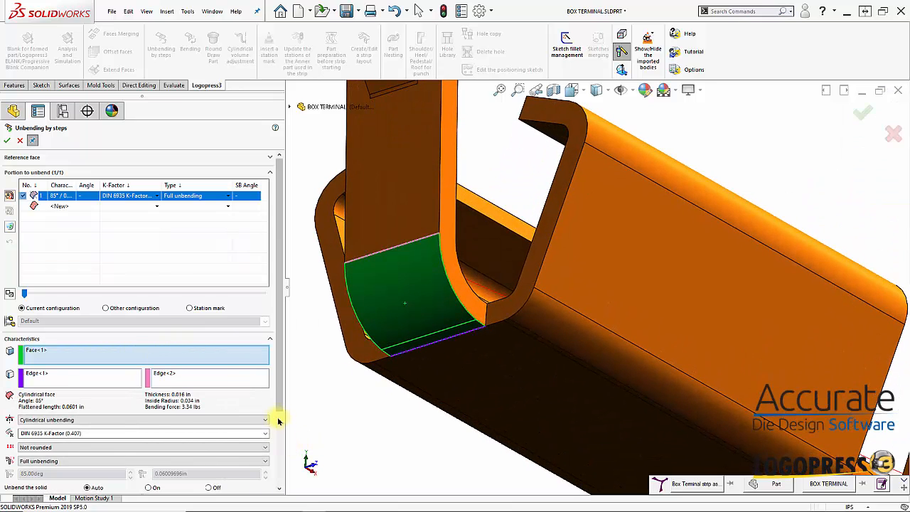
drag(279, 405, 278, 481)
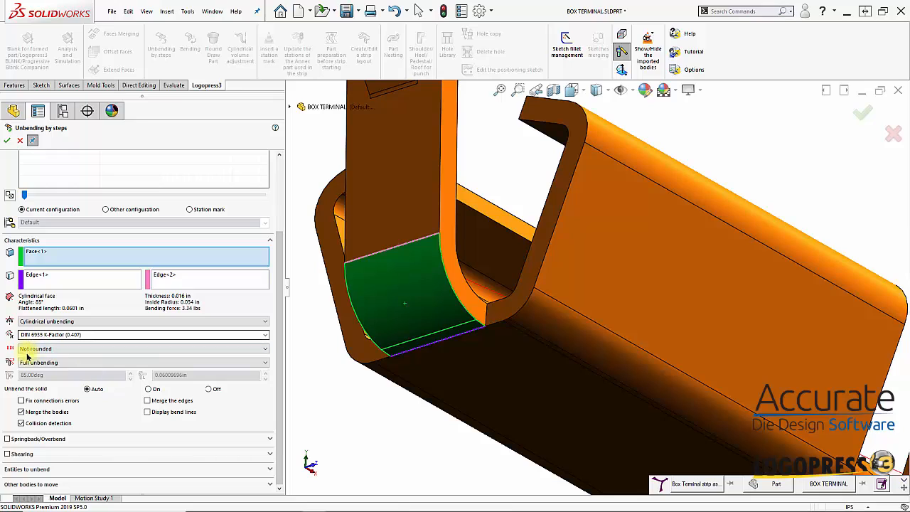
click(27, 438)
drag(41, 464, 5, 466)
text(5.00deg)
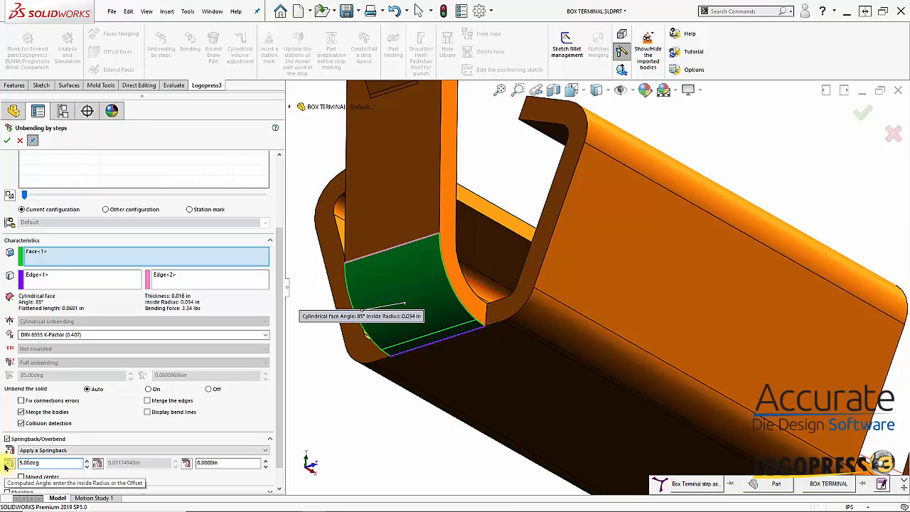
click(6, 143)
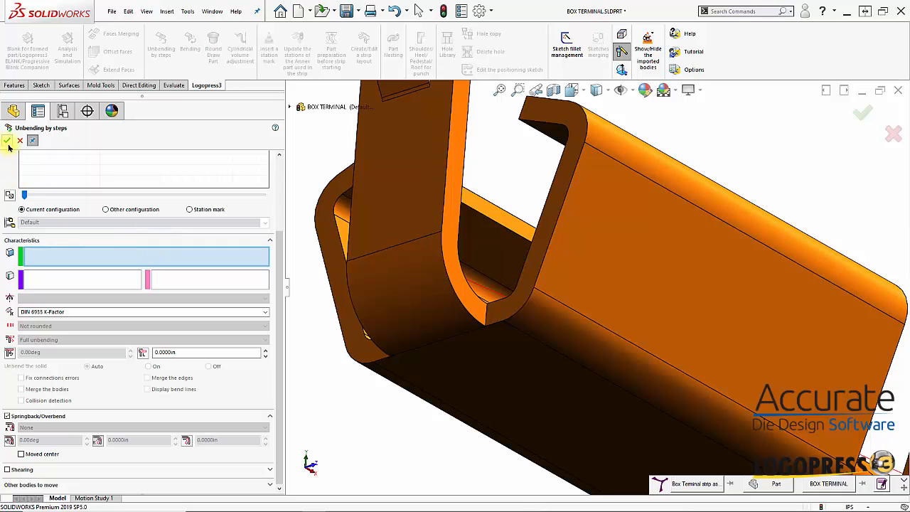
click(19, 141)
Insert a station mark at the end of the feature tree and rename it 070 BEND UP 90 DEGREES.
middle_drag(377, 293, 377, 238)
middle_drag(274, 396, 418, 383)
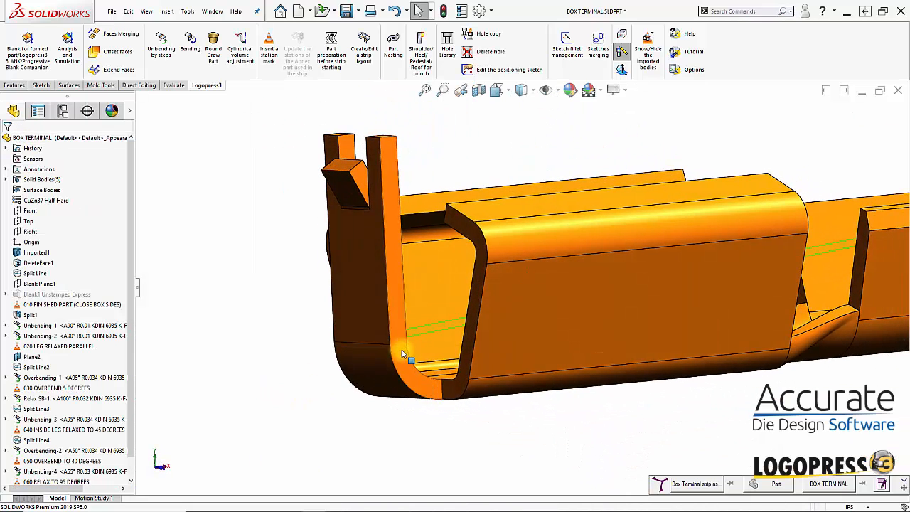
click(268, 41)
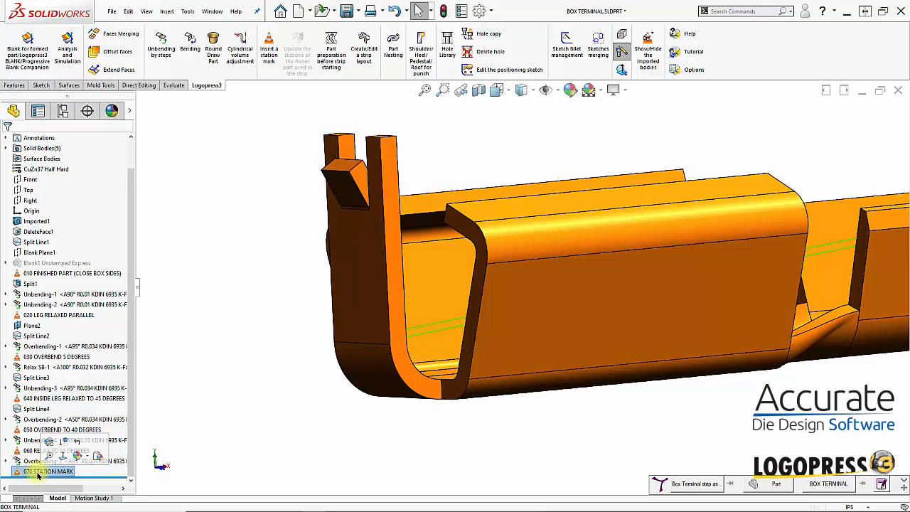
click(40, 471)
drag(40, 471, 202, 487)
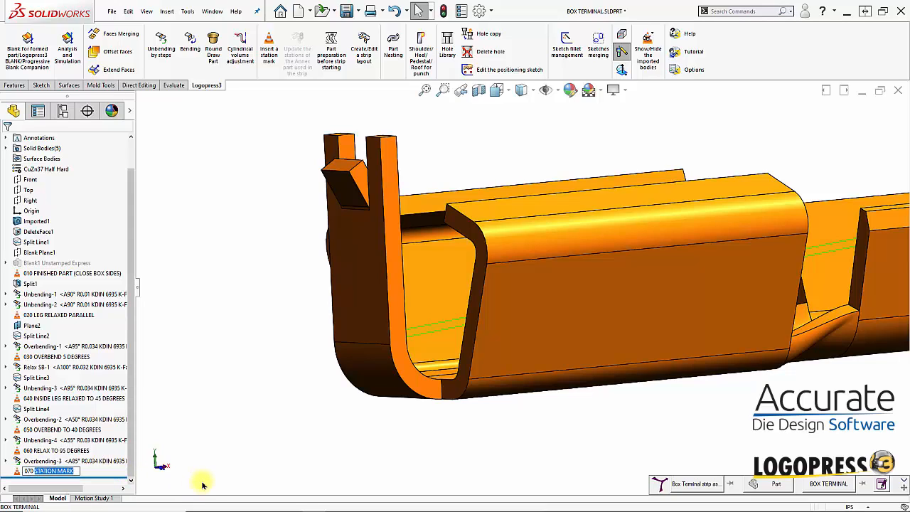
key(BackSpace)
key(Return)
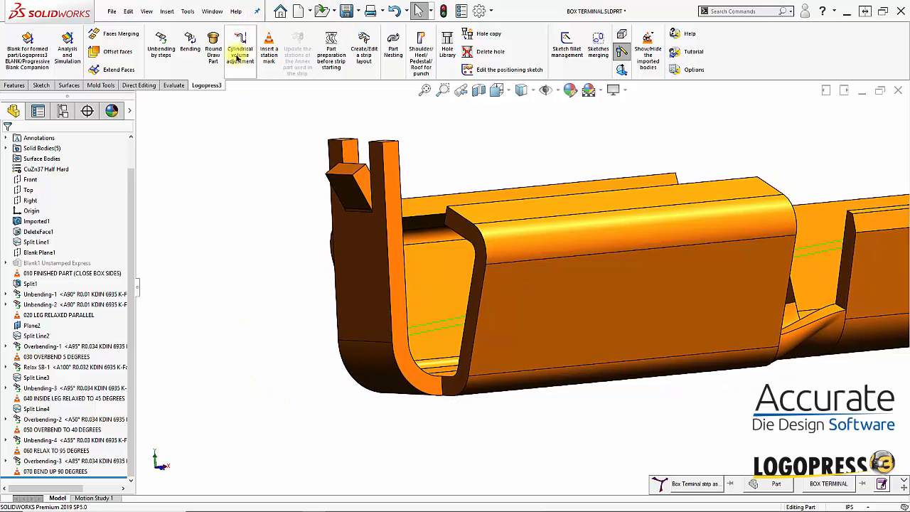
Flatten the upright leg by fully unbending the cylindrical face at its base.
click(160, 47)
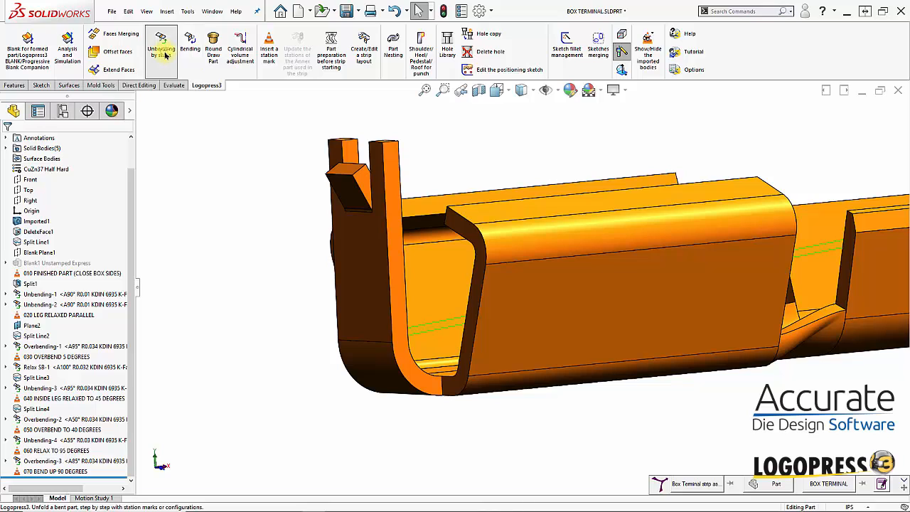
click(390, 392)
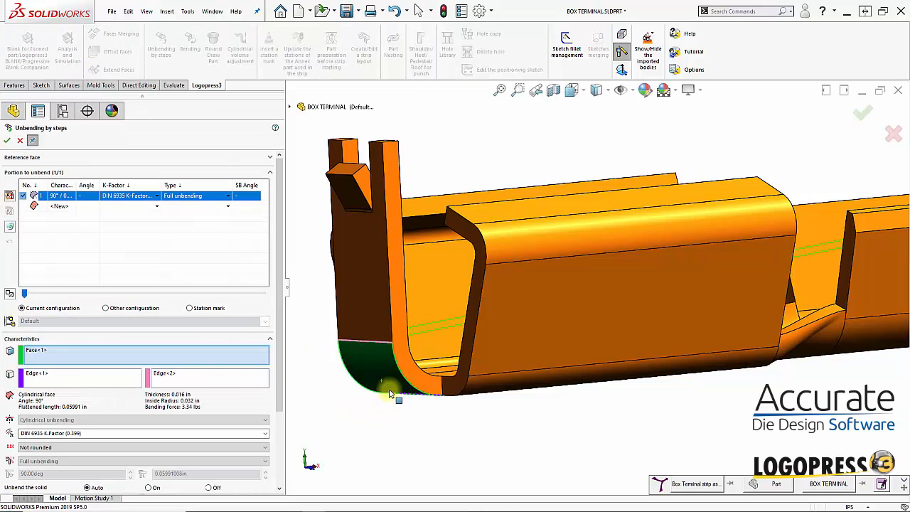
click(7, 140)
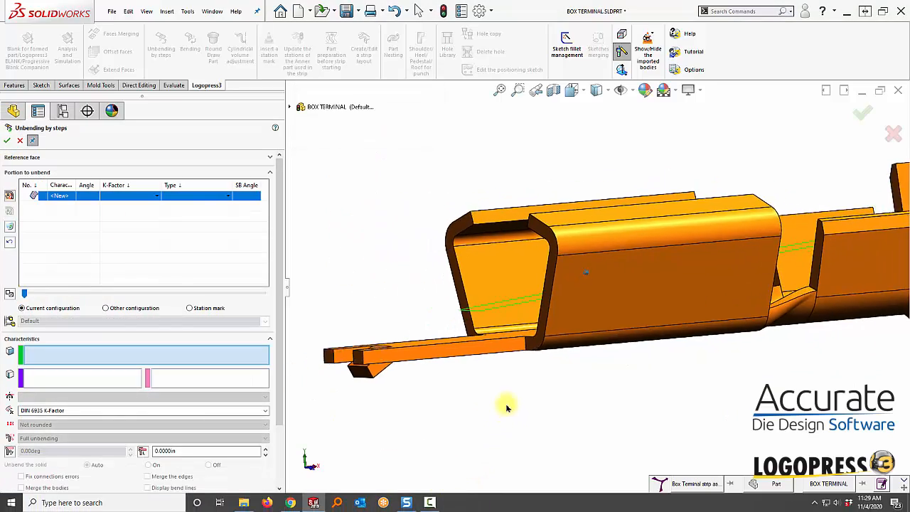
click(22, 141)
Insert a station mark at the end of the feature tree and rename it 080 FORM UP BOX SIDES 70 DEGREES.
middle_drag(339, 368, 558, 362)
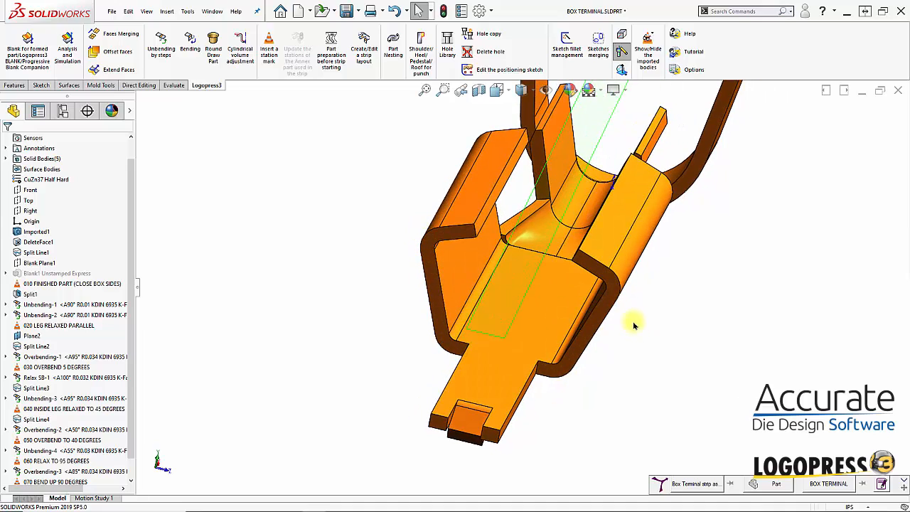
middle_drag(635, 324, 399, 355)
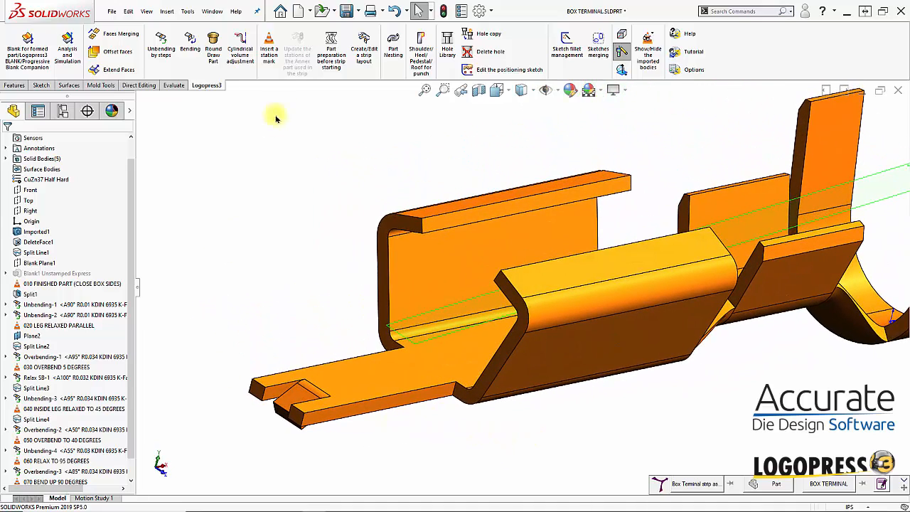
click(269, 50)
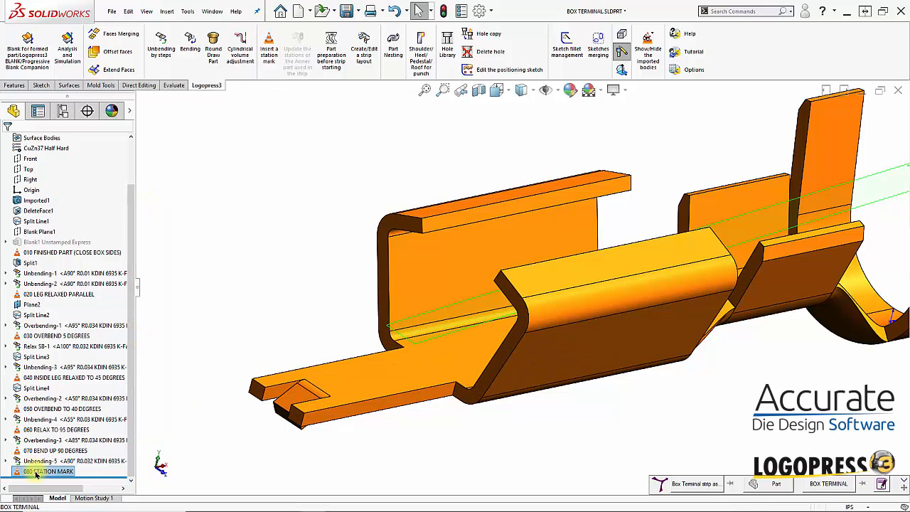
click(35, 474)
drag(35, 472, 114, 476)
key(BackSpace)
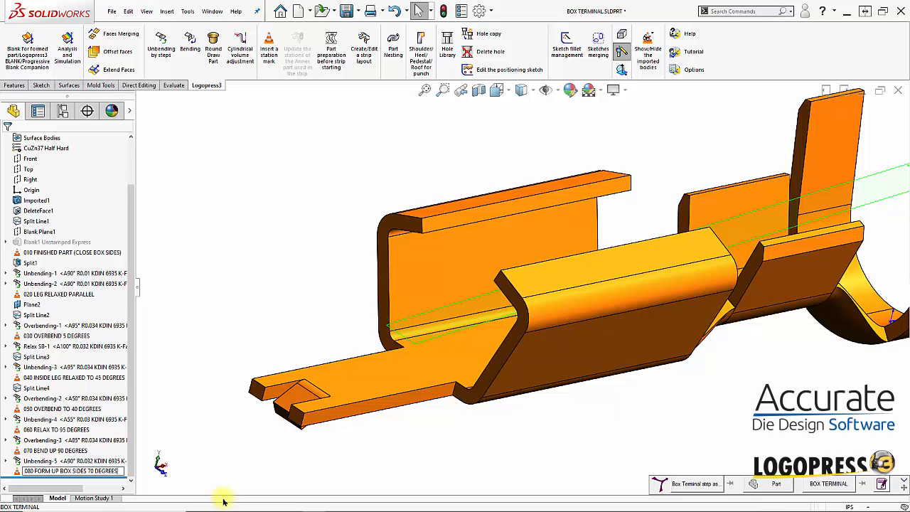
Finish naming the 080 station mark and hide the reference plane Plane2.
click(257, 260)
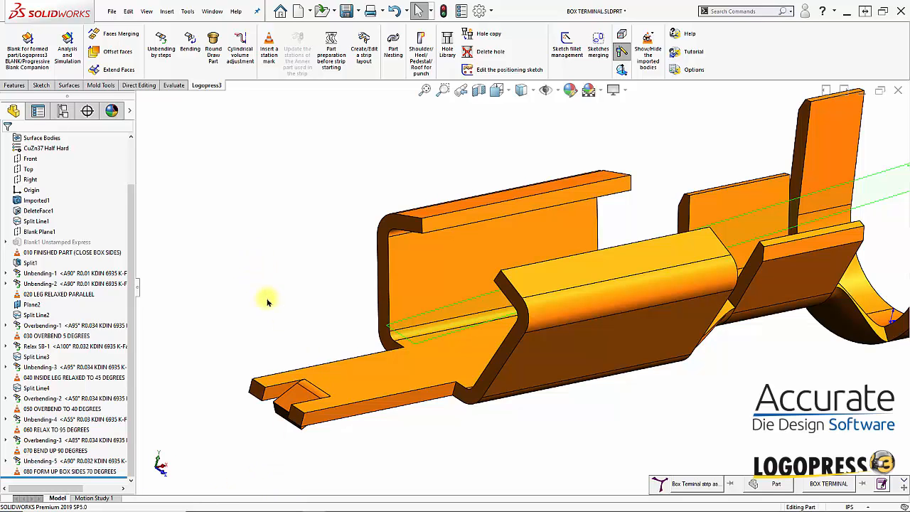
mouse_move(402, 411)
middle_down()
mouse_move(416, 431)
mouse_move(419, 412)
middle_up()
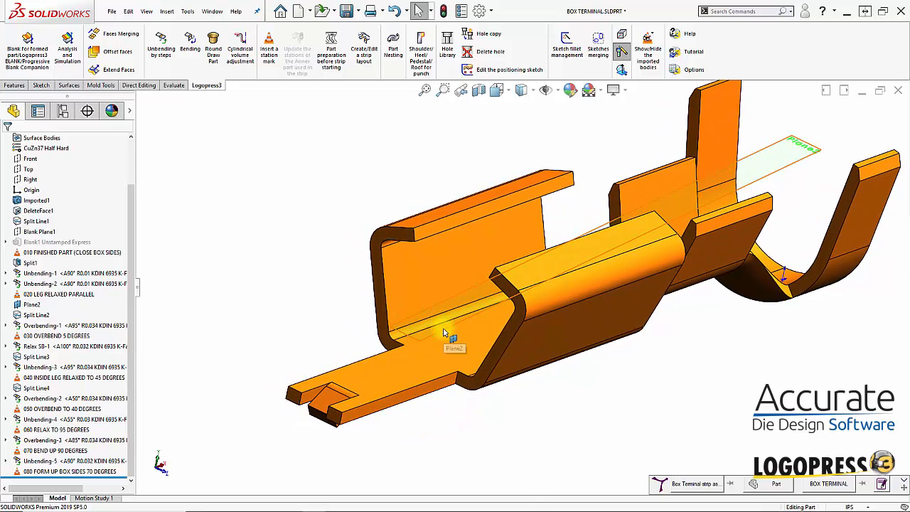
right_click(443, 332)
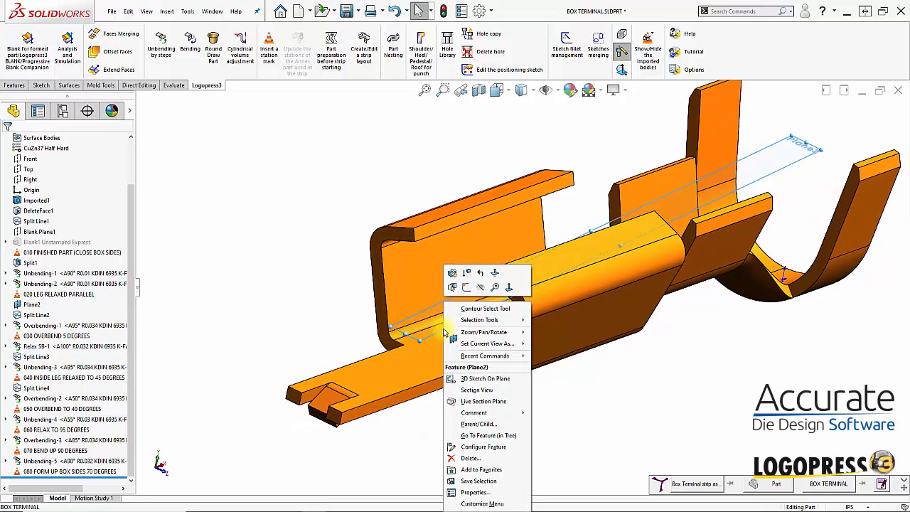
click(480, 287)
middle_drag(504, 459, 498, 459)
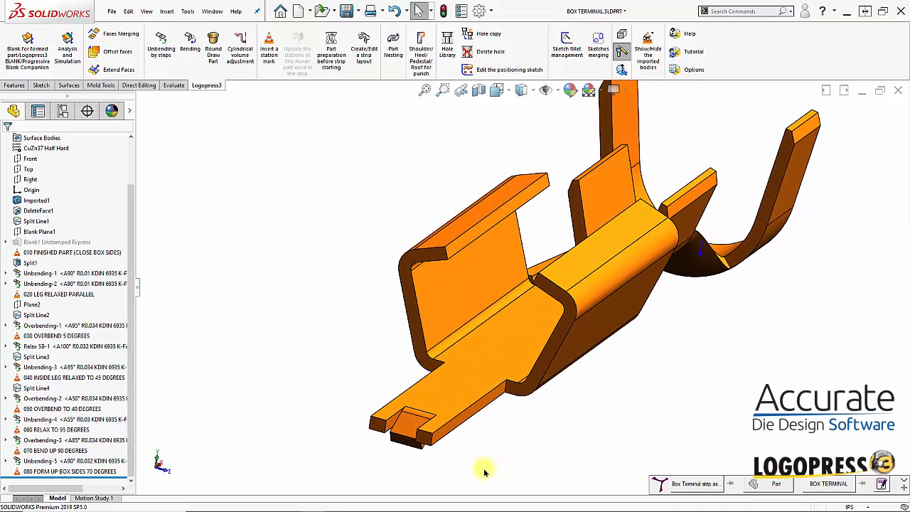
Flatten both box sides with Unbending by steps, fully unbending the two 70-degree cylindrical faces along the box floor.
middle_drag(522, 366, 566, 319)
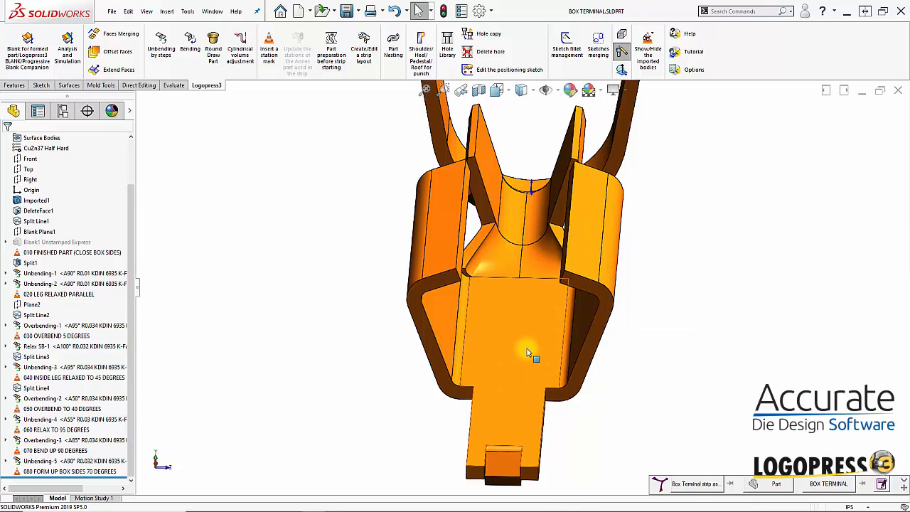
middle_drag(559, 373, 533, 366)
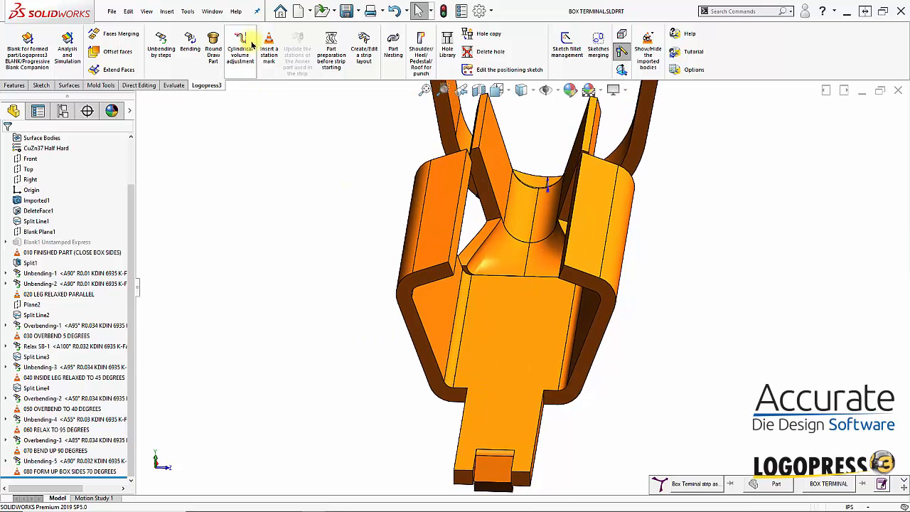
click(166, 51)
scroll(604, 378, up, 3)
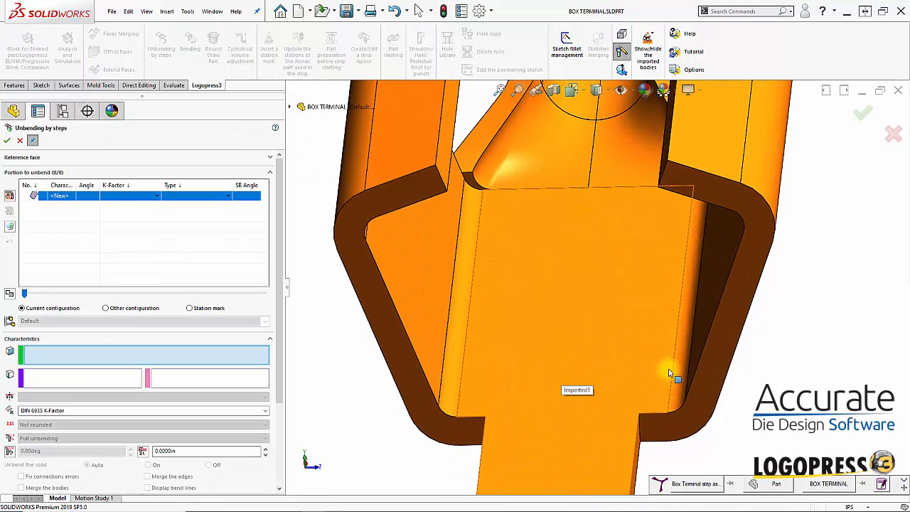
click(672, 364)
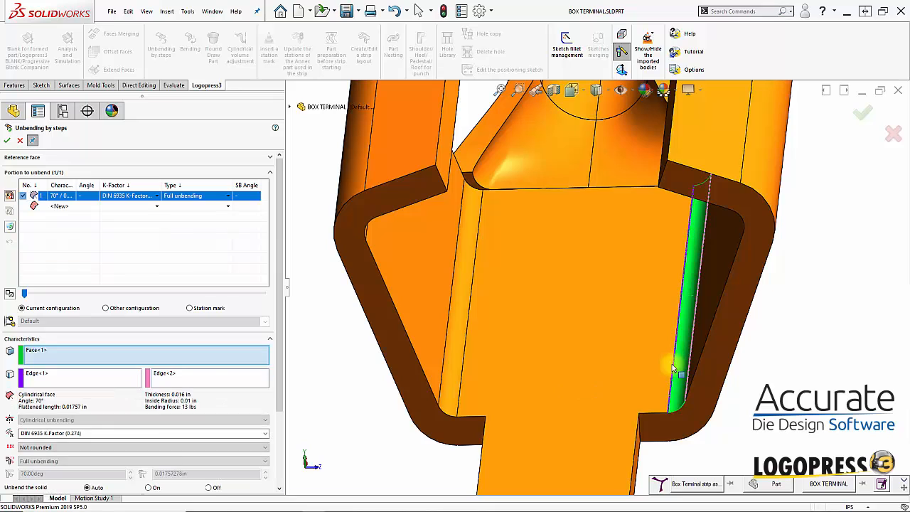
click(461, 338)
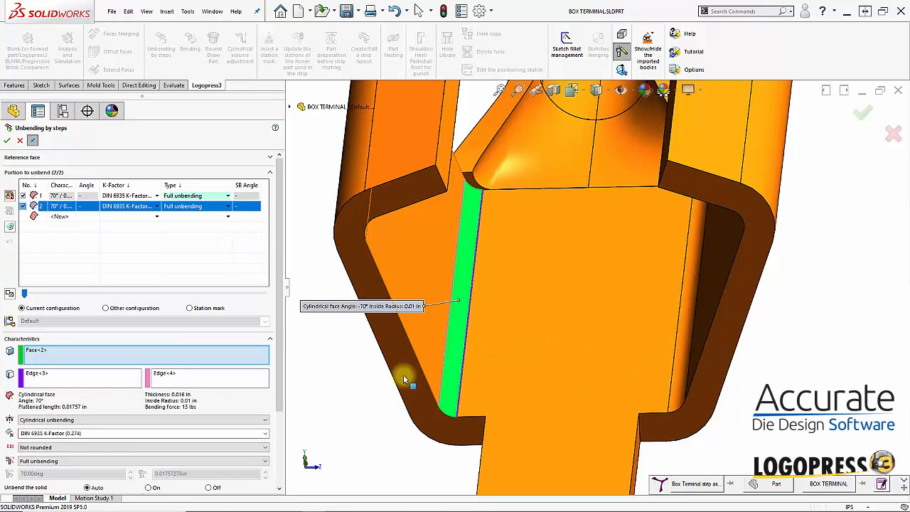
click(6, 141)
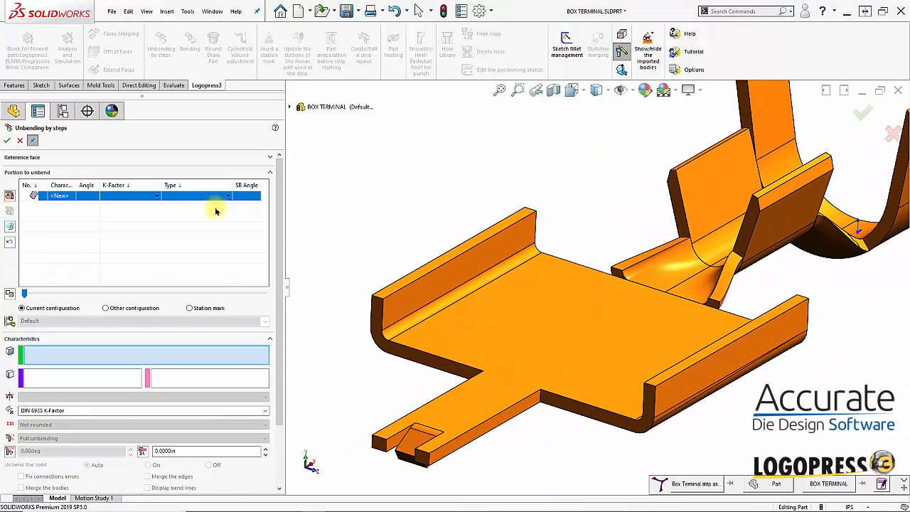
click(19, 141)
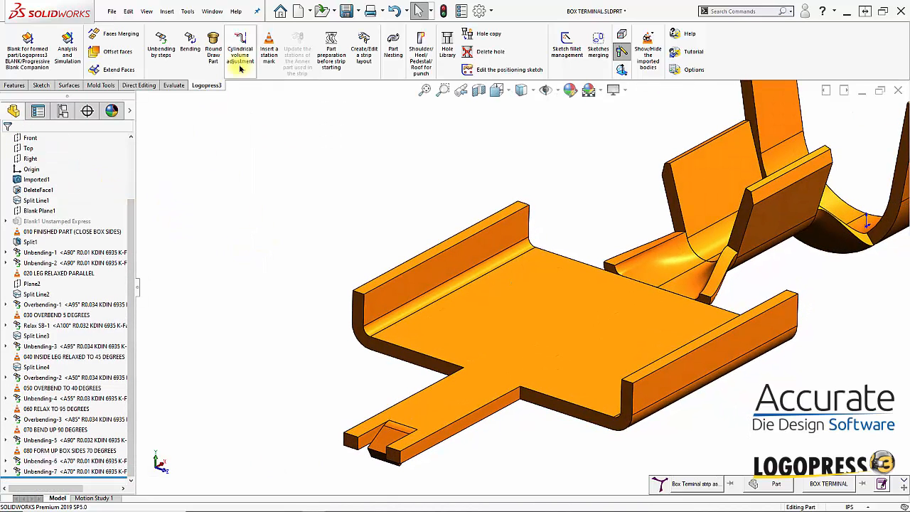
click(271, 52)
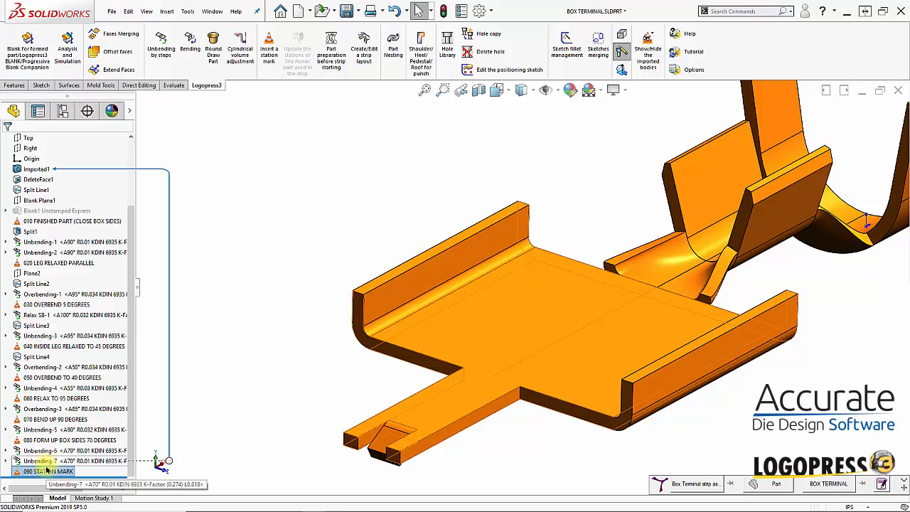
click(41, 471)
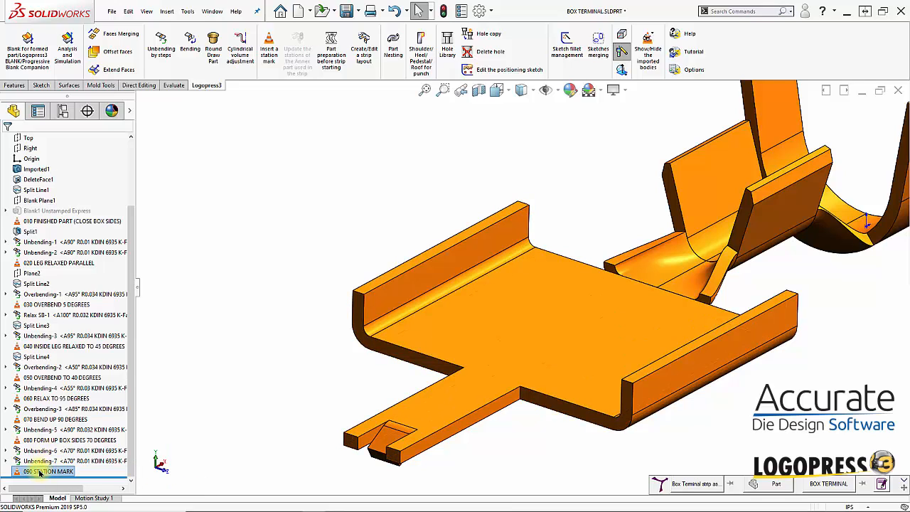
right_click(39, 471)
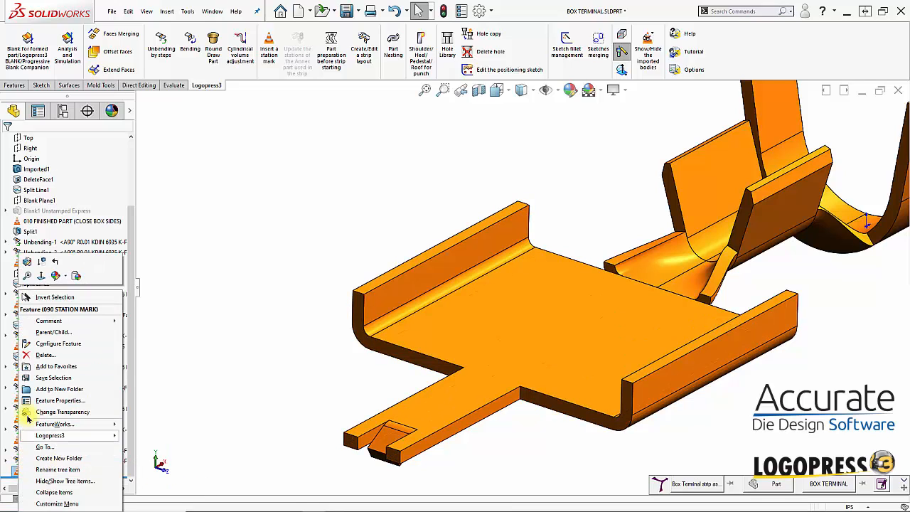
click(41, 354)
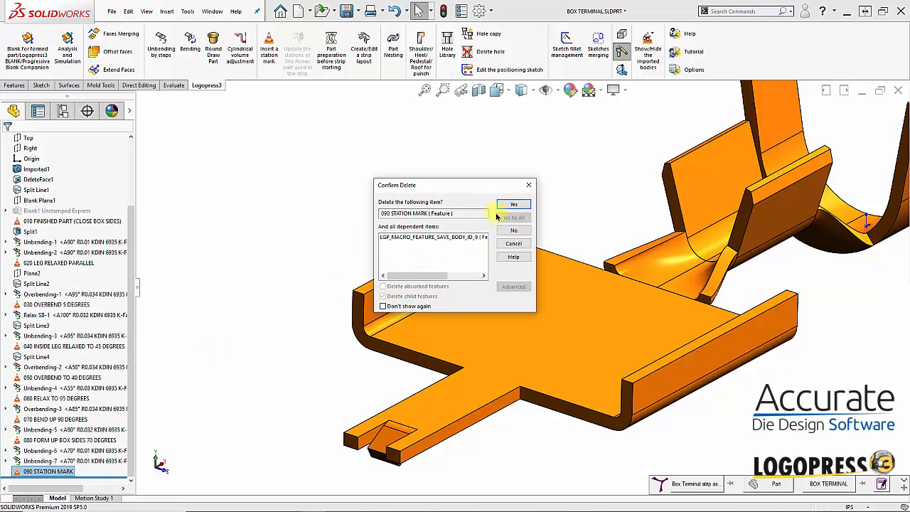
click(510, 205)
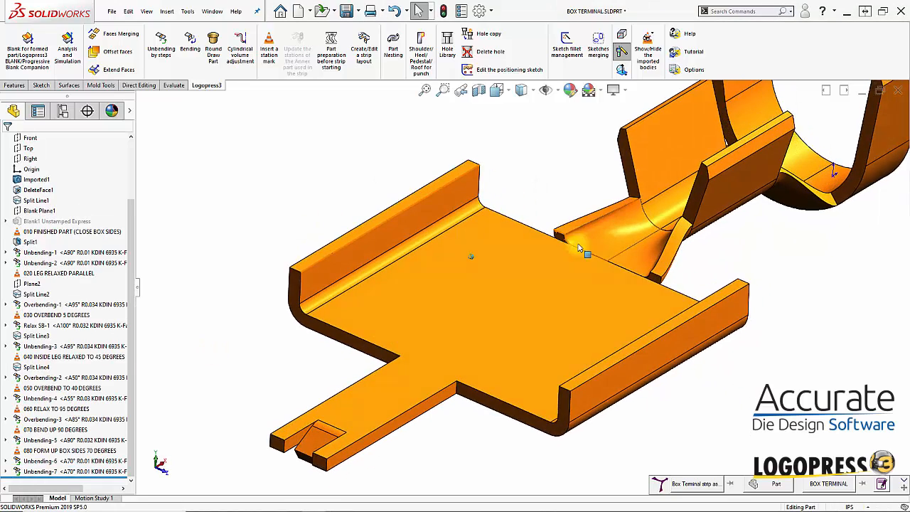
Start a sketch on the crimp section's end face and convert the short edge shared with the curved transition into a sketch line.
scroll(564, 229, down, 1)
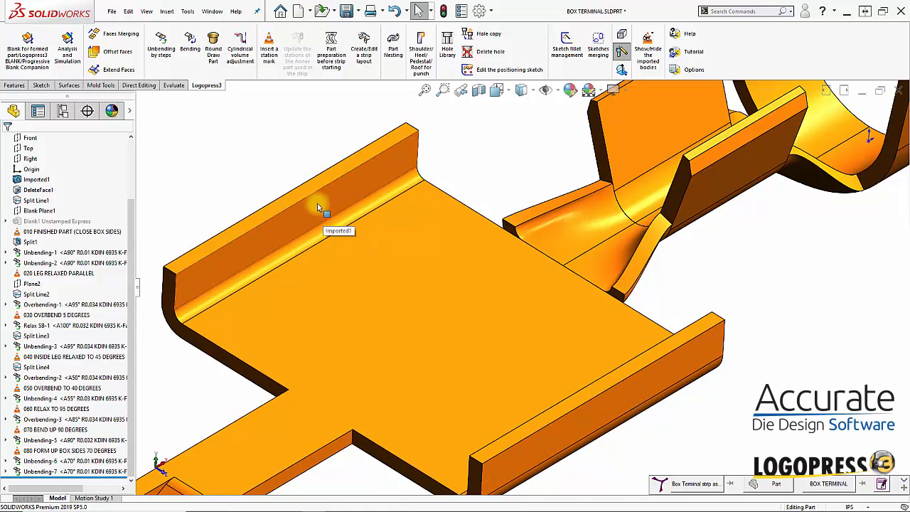
middle_drag(706, 420, 538, 274)
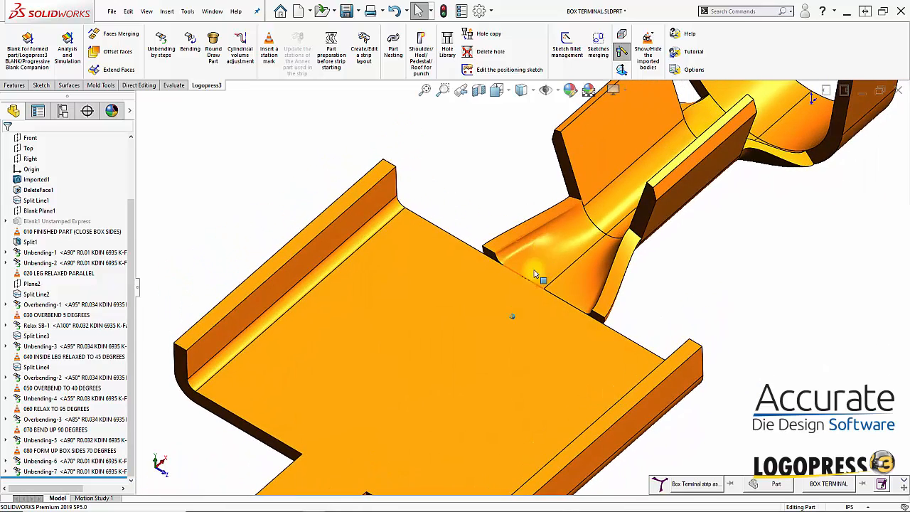
scroll(544, 288, down, 3)
scroll(506, 342, down, 2)
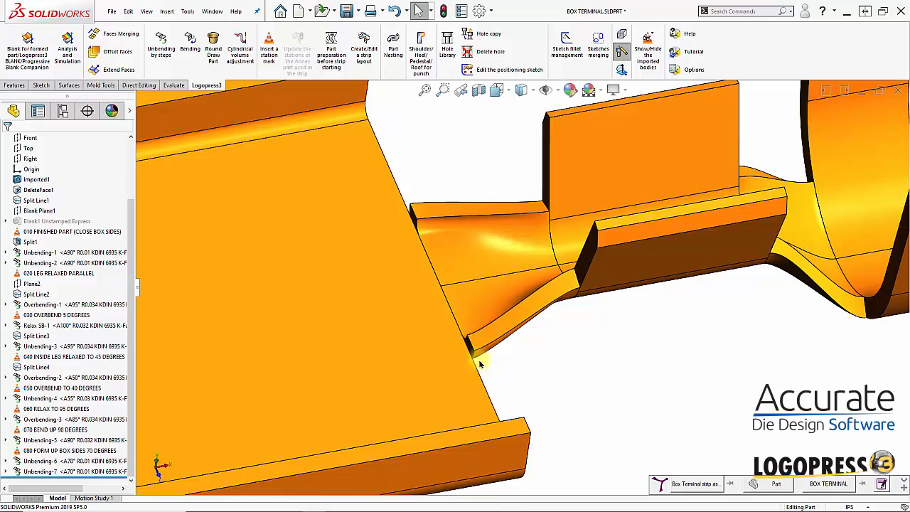
middle_drag(494, 389, 511, 287)
click(507, 308)
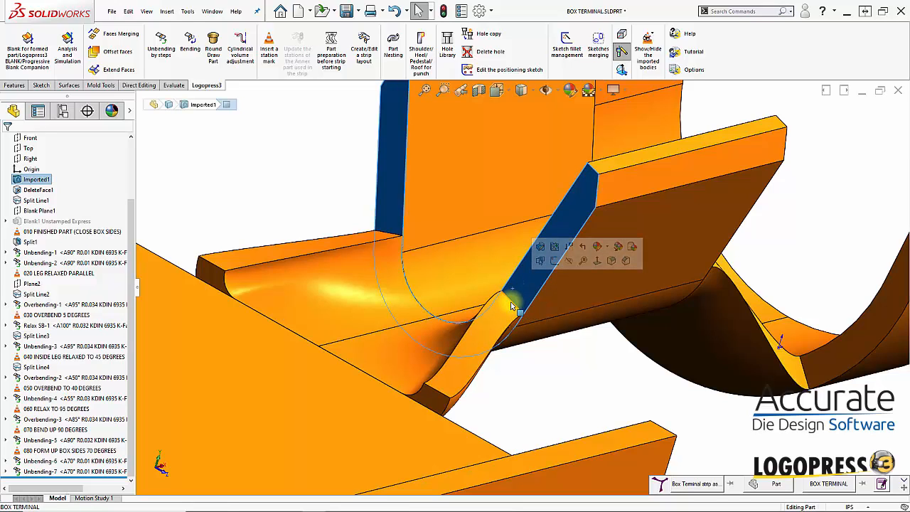
click(555, 260)
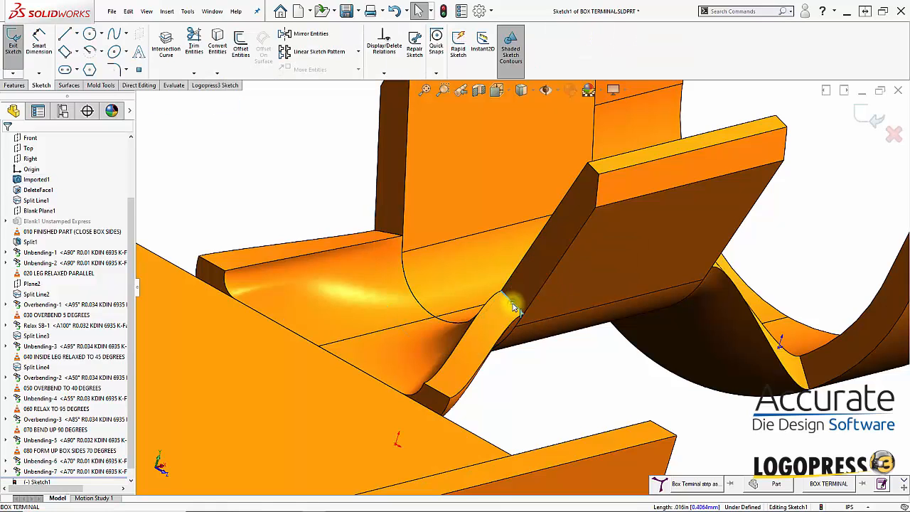
scroll(511, 309, down, 4)
click(496, 312)
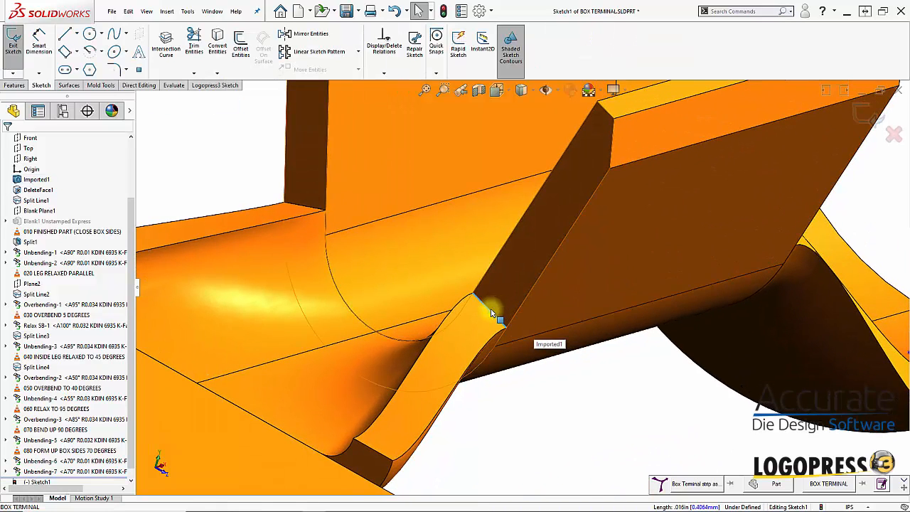
click(218, 46)
middle_drag(777, 455, 559, 348)
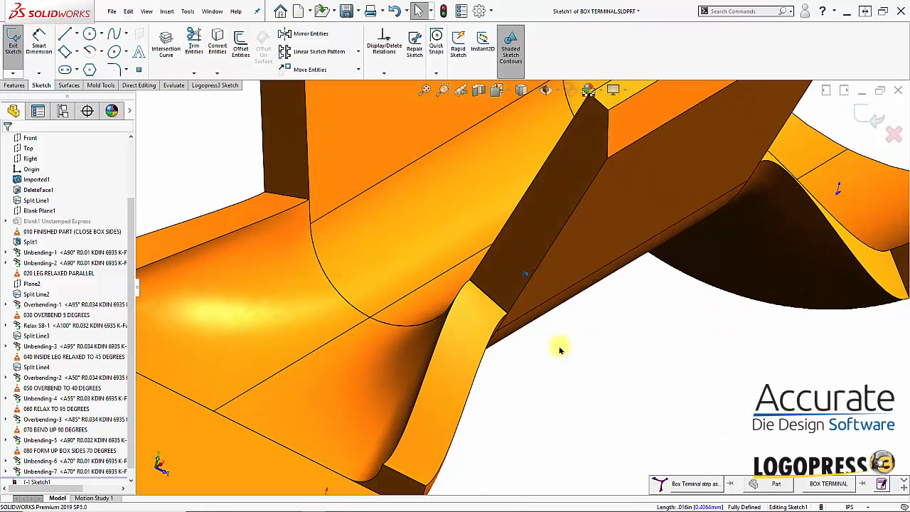
Replace the converted line's On Edge relation with a Fix relation and exit the sketch.
click(486, 298)
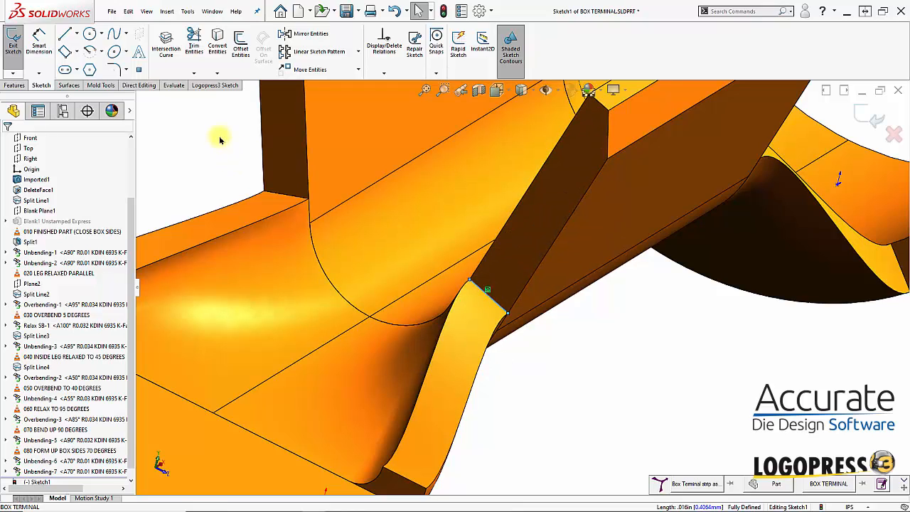
click(38, 112)
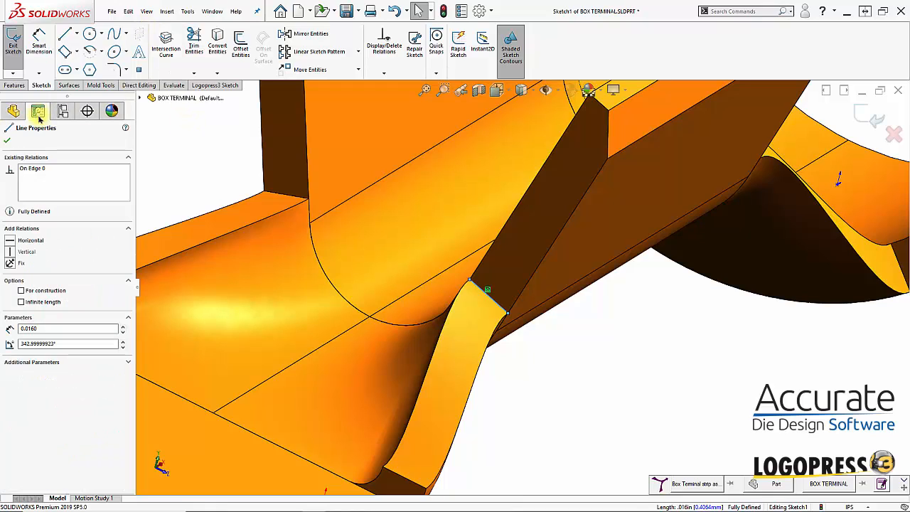
click(28, 169)
right_click(28, 171)
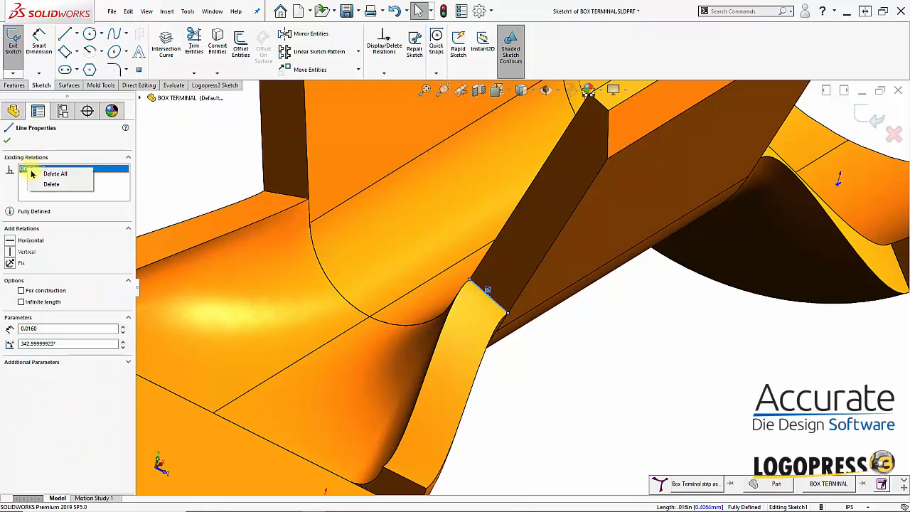
click(50, 184)
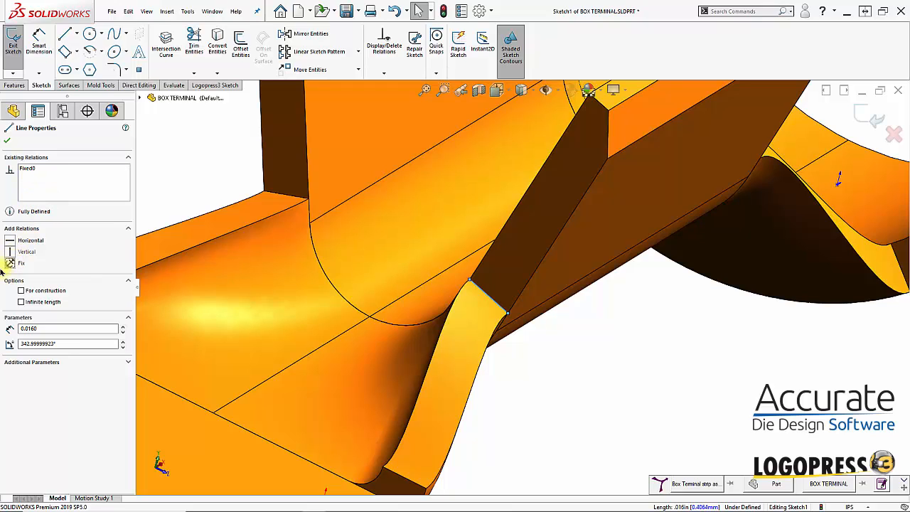
click(7, 141)
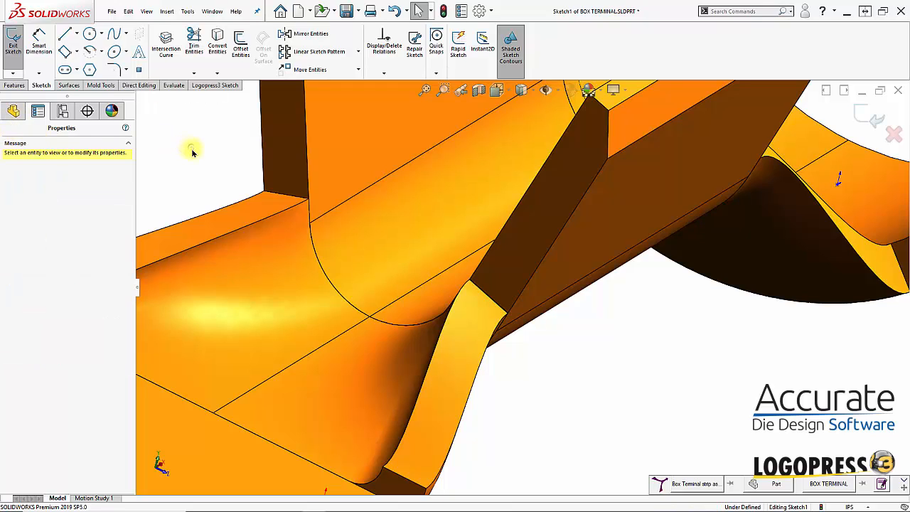
middle_drag(624, 179, 581, 341)
middle_drag(505, 319, 508, 275)
middle_drag(542, 213, 823, 167)
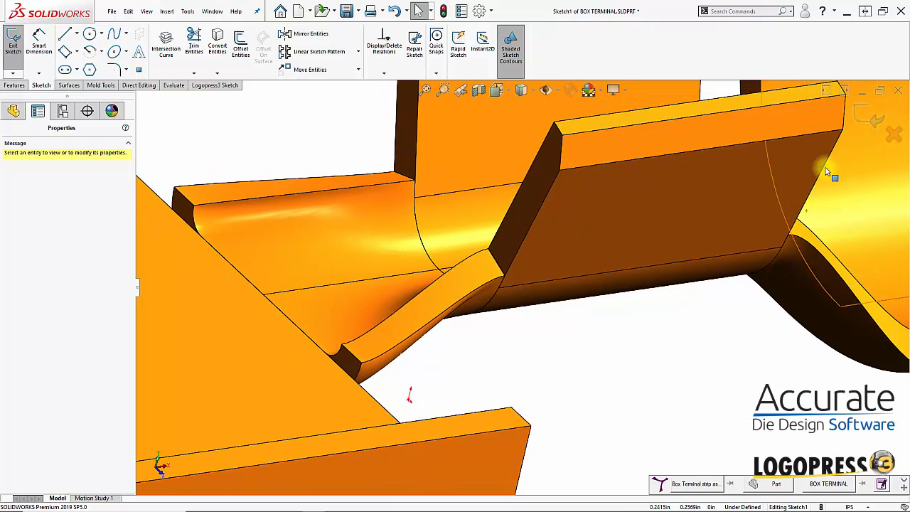
click(872, 118)
Delete the curved transition body between the box floor and the crimp section with Delete/Keep Body.
middle_drag(700, 319, 579, 334)
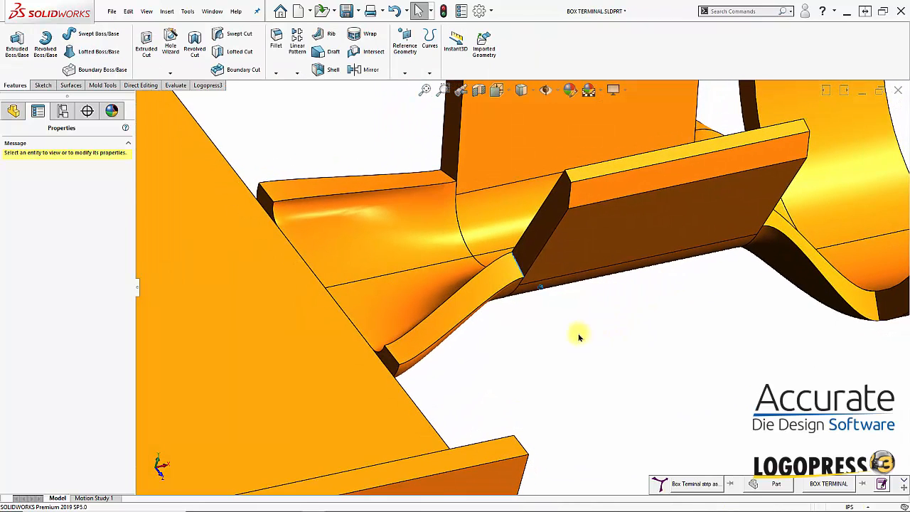
click(140, 86)
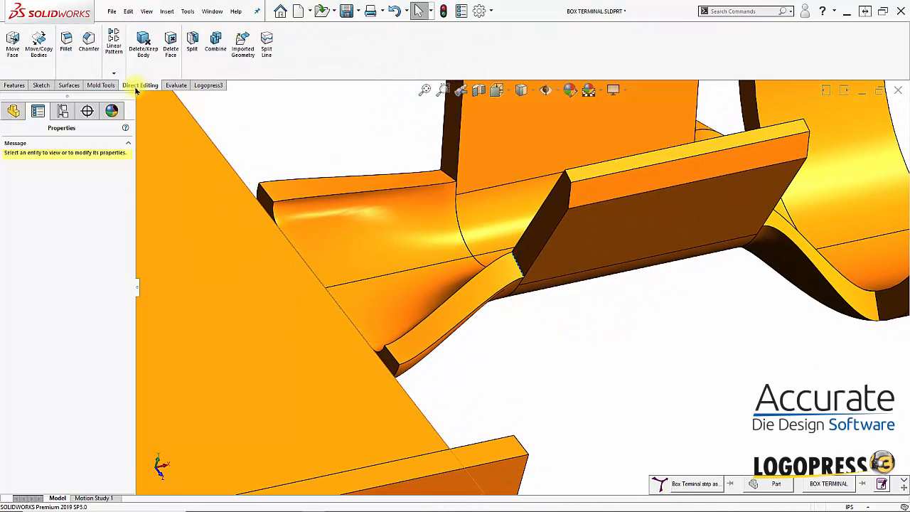
click(139, 48)
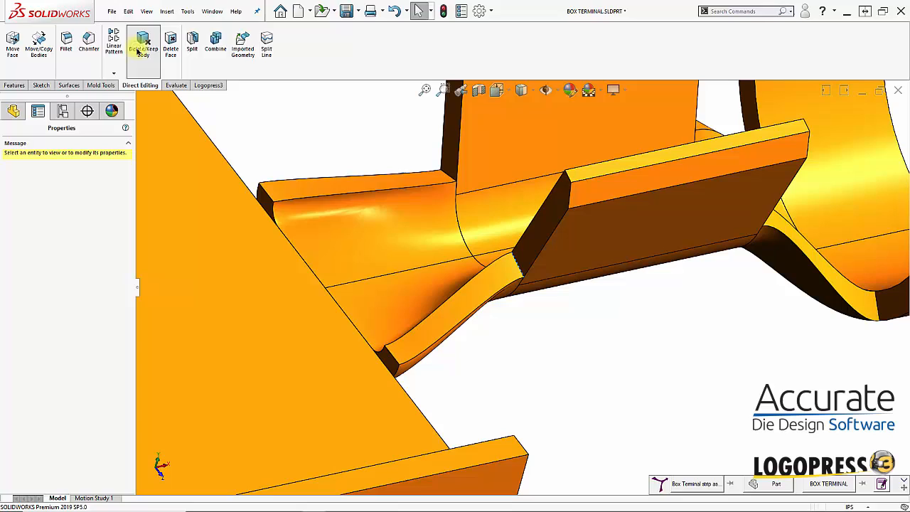
click(357, 226)
right_click(356, 226)
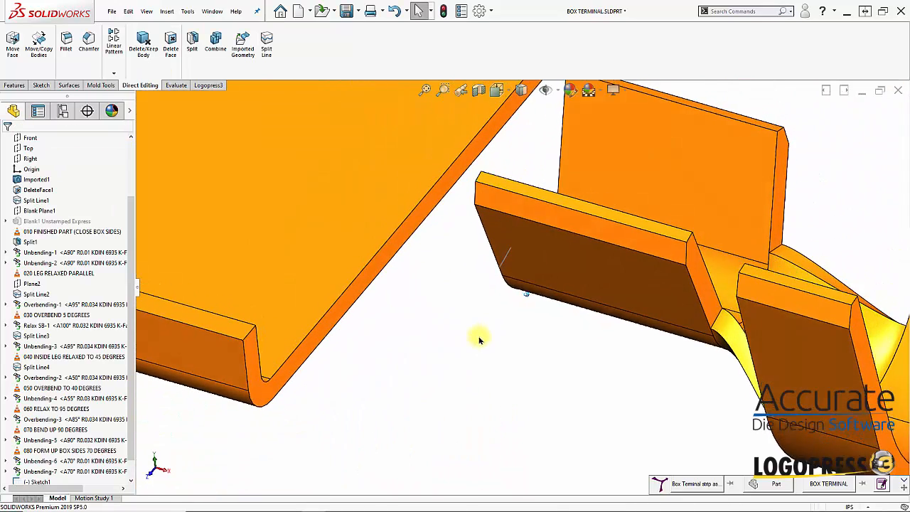
middle_drag(479, 340, 442, 273)
click(435, 305)
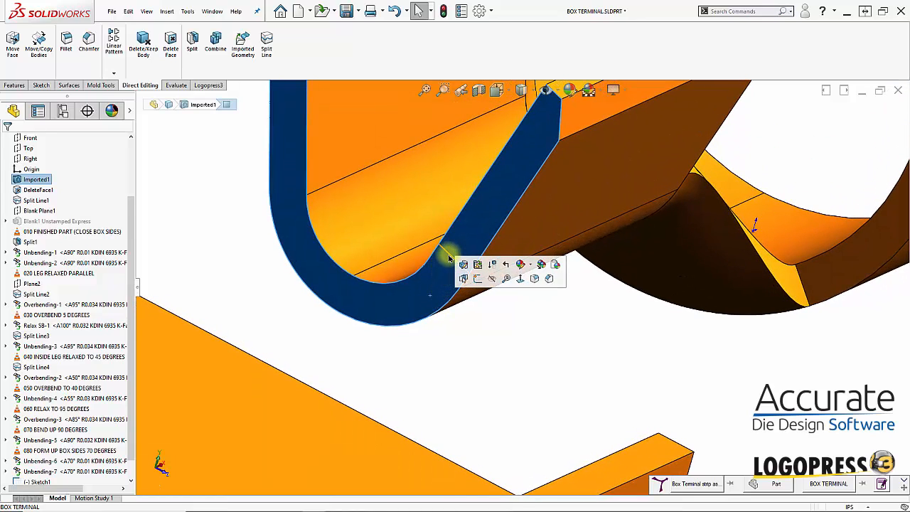
click(448, 254)
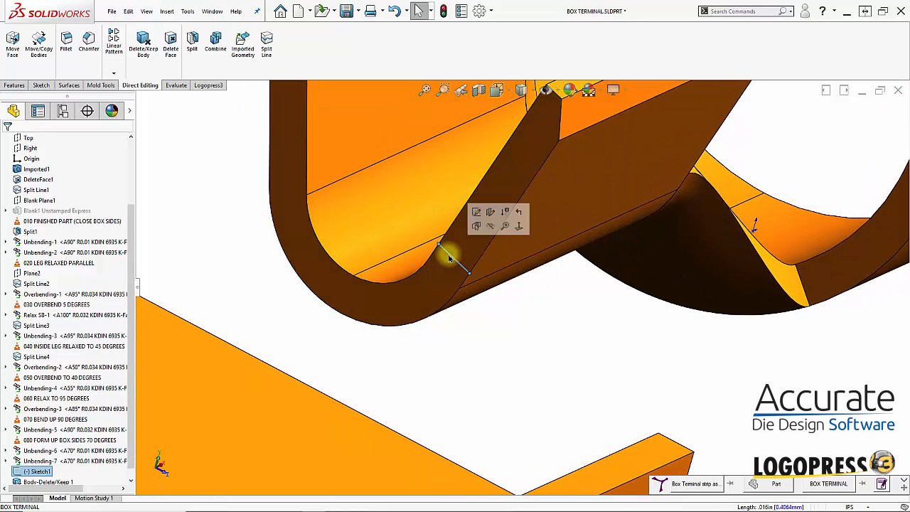
click(476, 212)
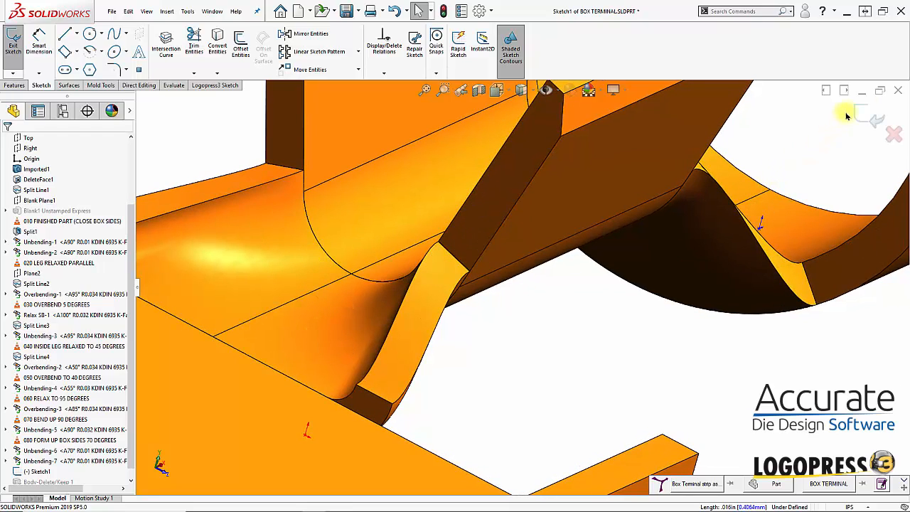
click(873, 113)
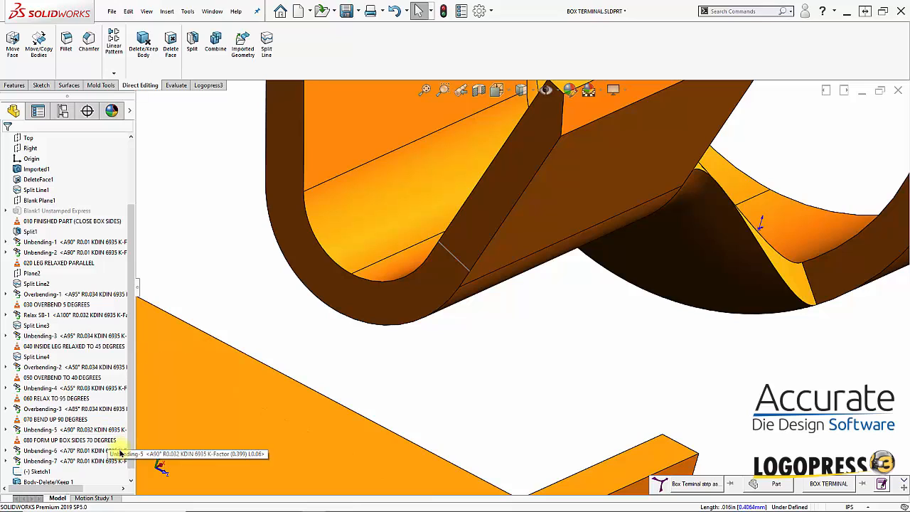
Move the crimp end-face sketch after the Body-Delete/Keep feature in the model history and reopen it for editing.
mouse_move(42, 481)
mouse_down()
mouse_move(40, 460)
mouse_move(27, 475)
mouse_up()
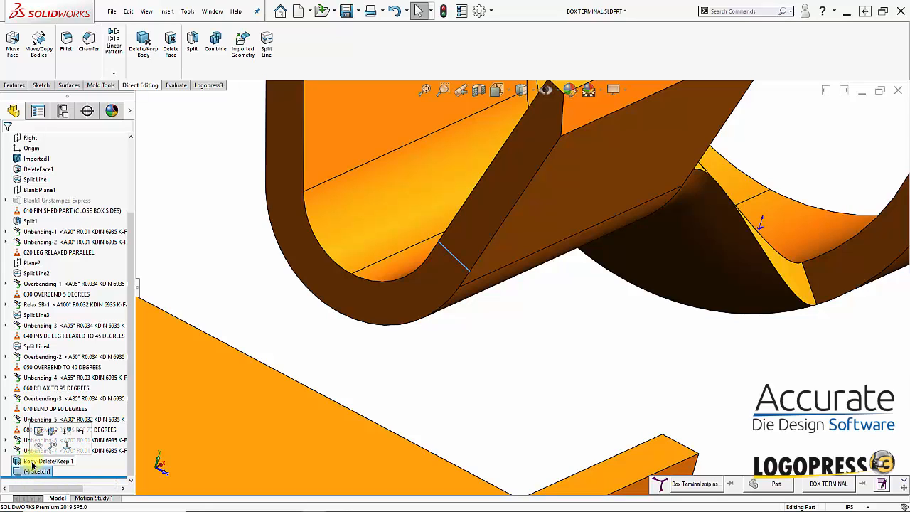
click(42, 440)
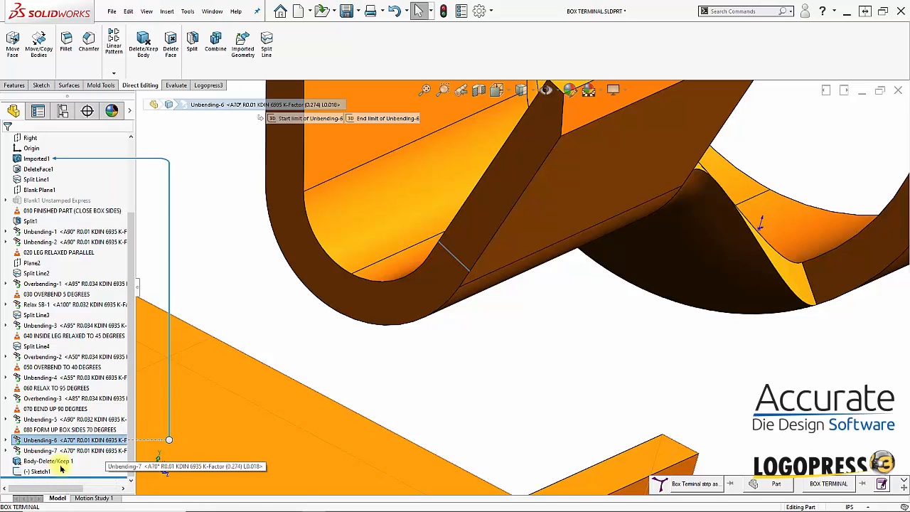
click(26, 472)
click(34, 441)
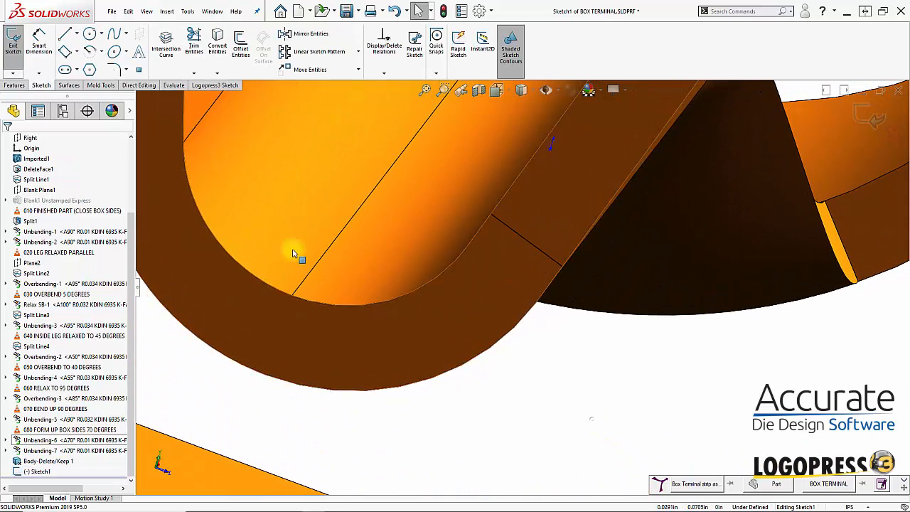
Convert the end face's two short straight edges and its inner and outer bottom arcs into sketch entities.
click(218, 48)
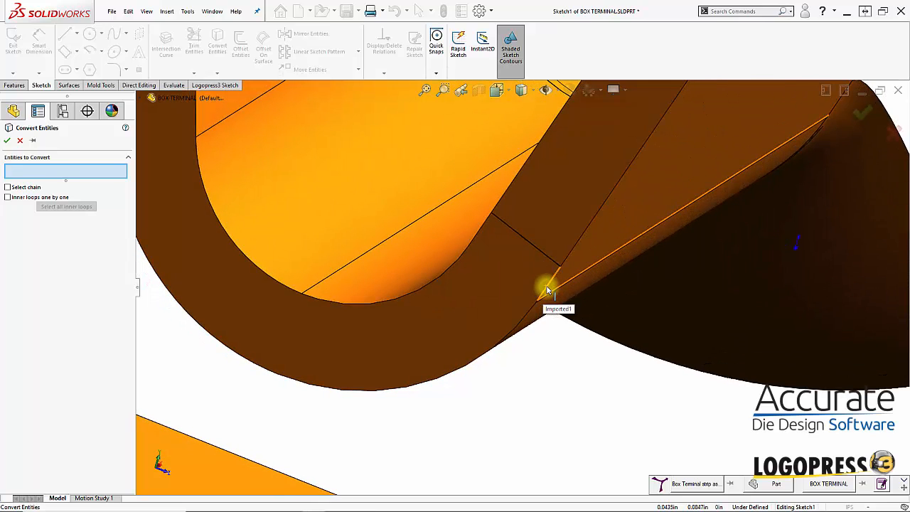
click(538, 281)
click(484, 226)
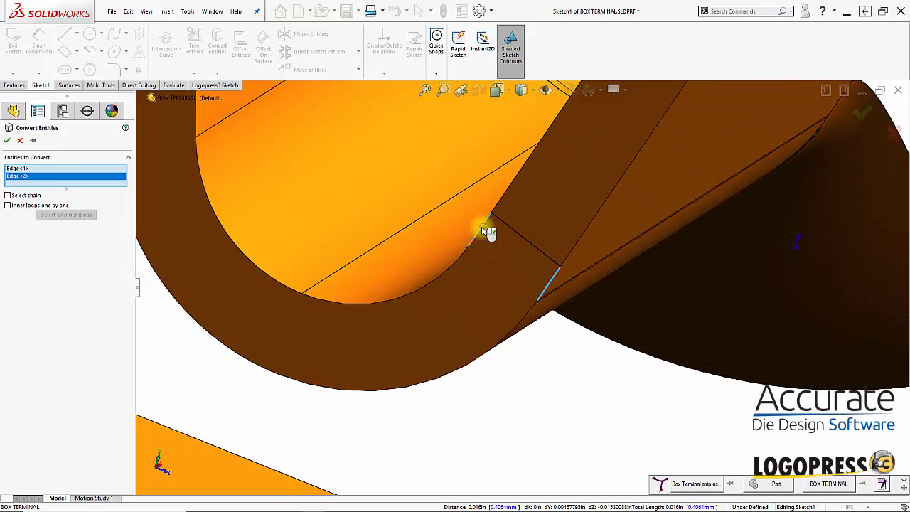
click(453, 264)
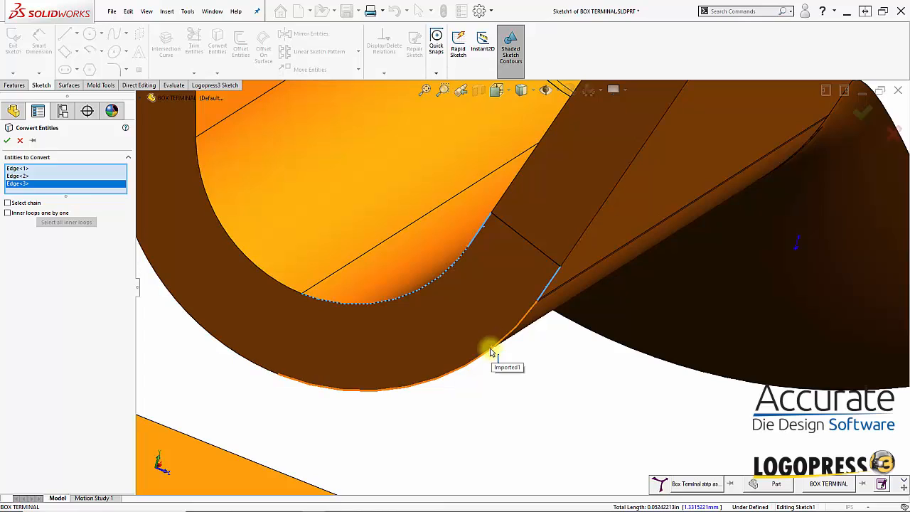
click(491, 348)
key(Return)
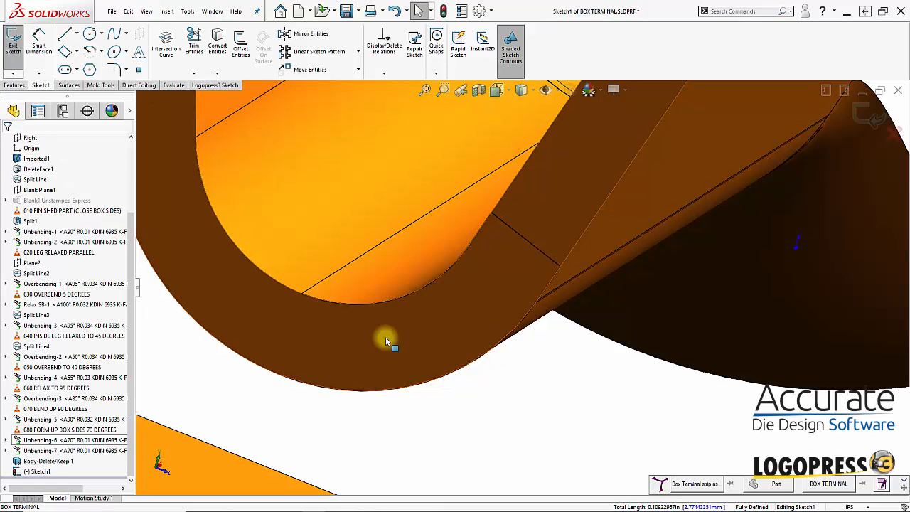
Close the profile with a vertical line from the inner arc's end to the outer arc's end and exit the sketch.
key(s)
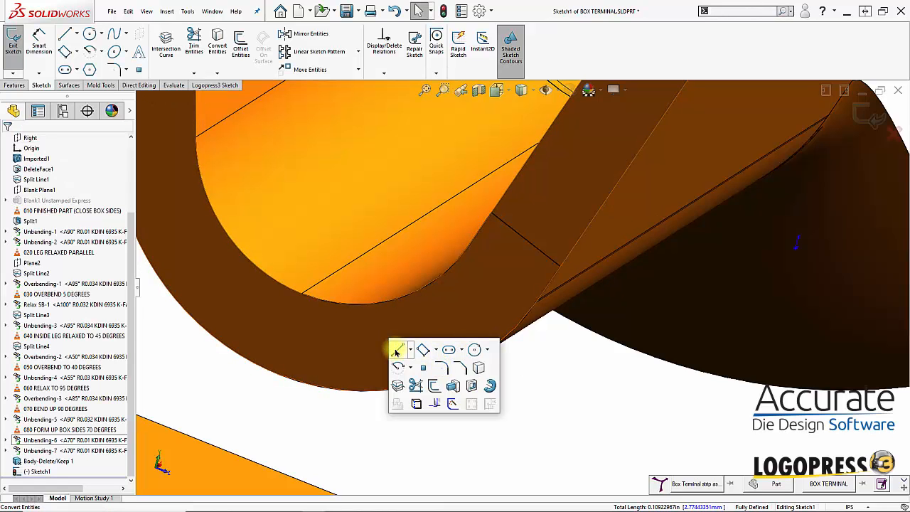
click(396, 351)
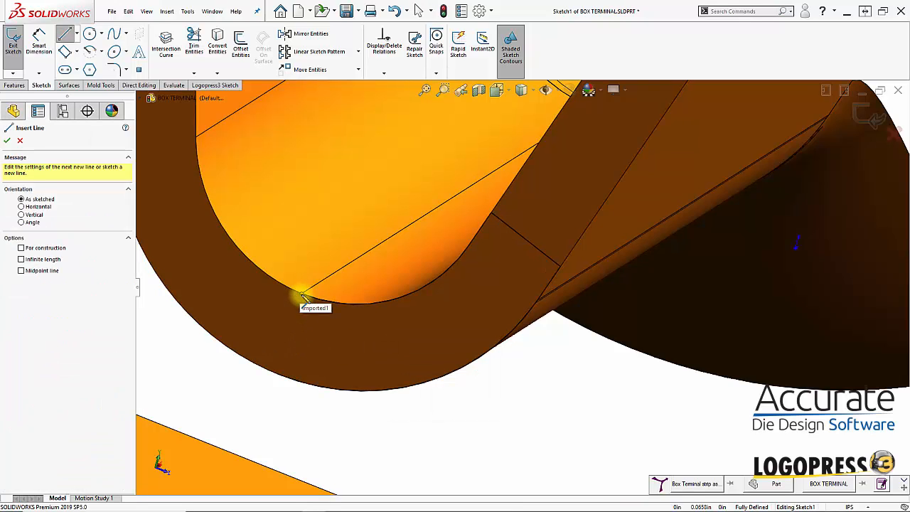
click(302, 297)
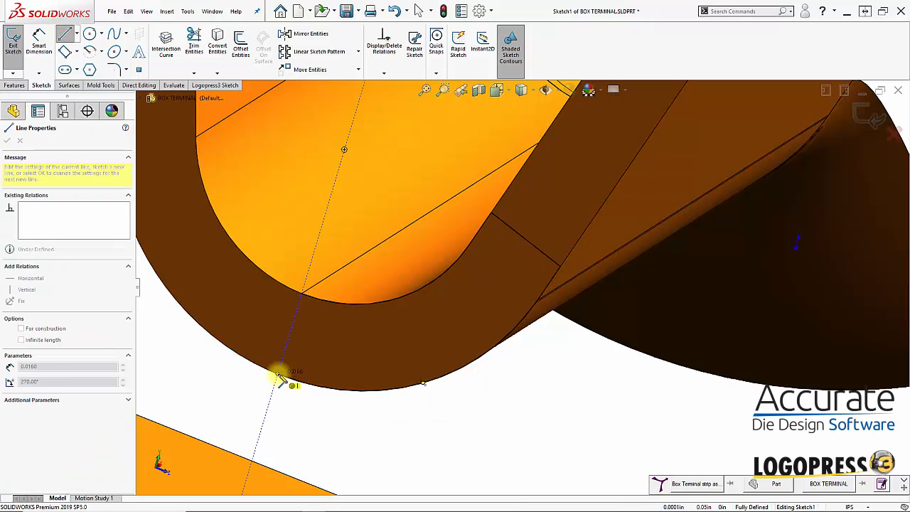
double_click(279, 373)
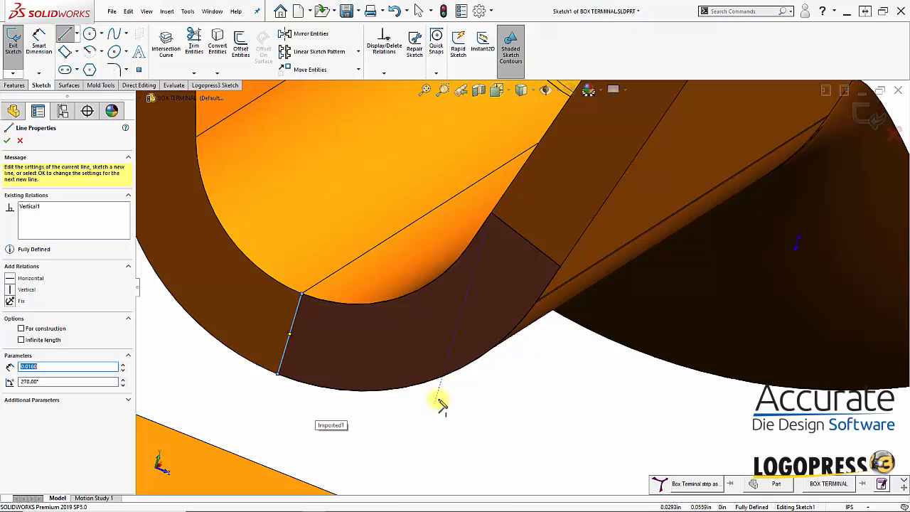
click(868, 114)
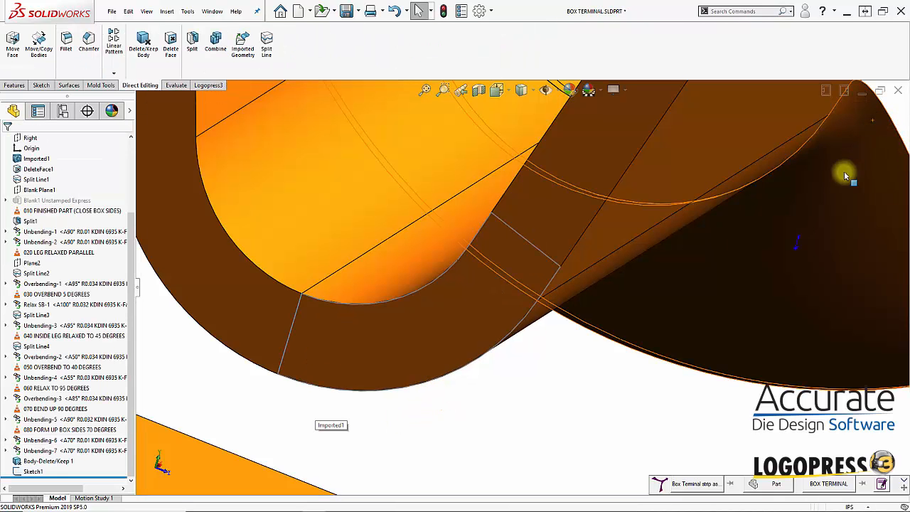
Show the blank sketch temporarily and measure the distance between its two corner points where the transition meets the box.
mouse_move(667, 332)
middle_down()
mouse_move(619, 384)
mouse_move(610, 357)
mouse_move(528, 363)
mouse_move(420, 345)
mouse_move(423, 285)
mouse_move(398, 329)
mouse_move(389, 327)
mouse_move(386, 315)
mouse_move(438, 305)
mouse_move(427, 299)
middle_up()
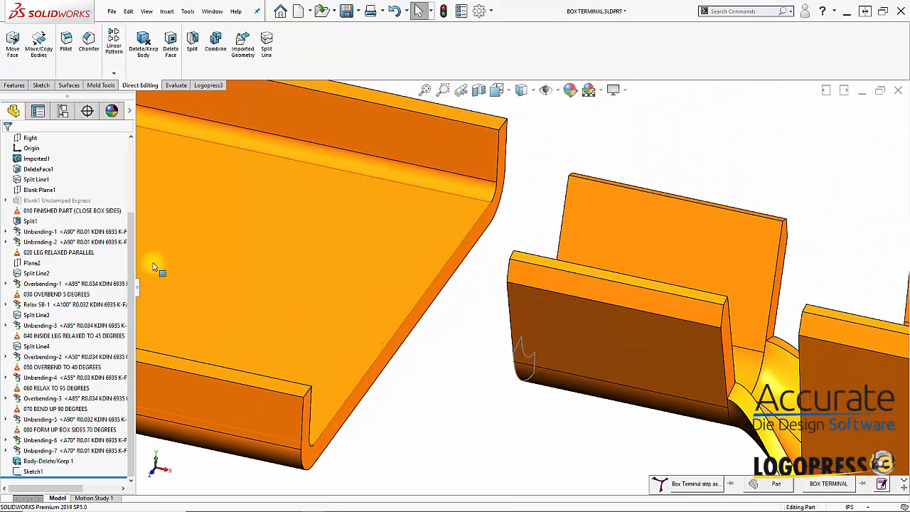
click(8, 202)
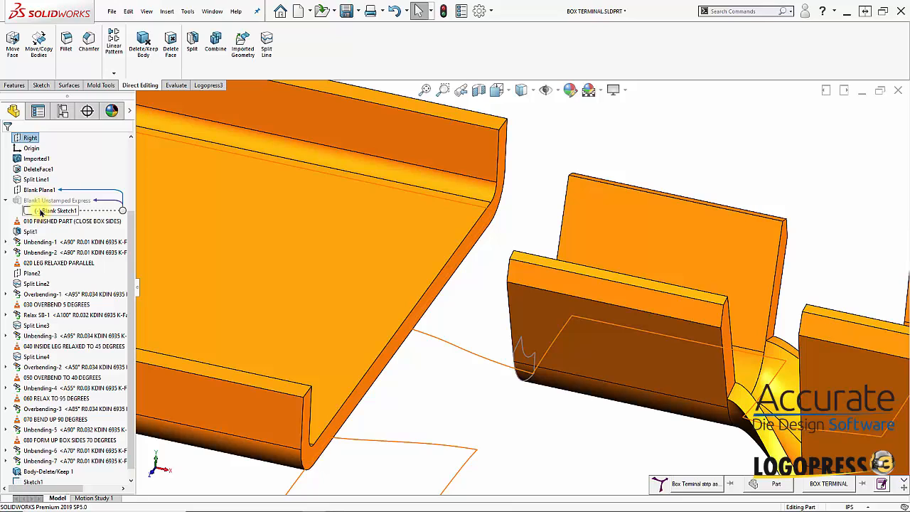
click(40, 212)
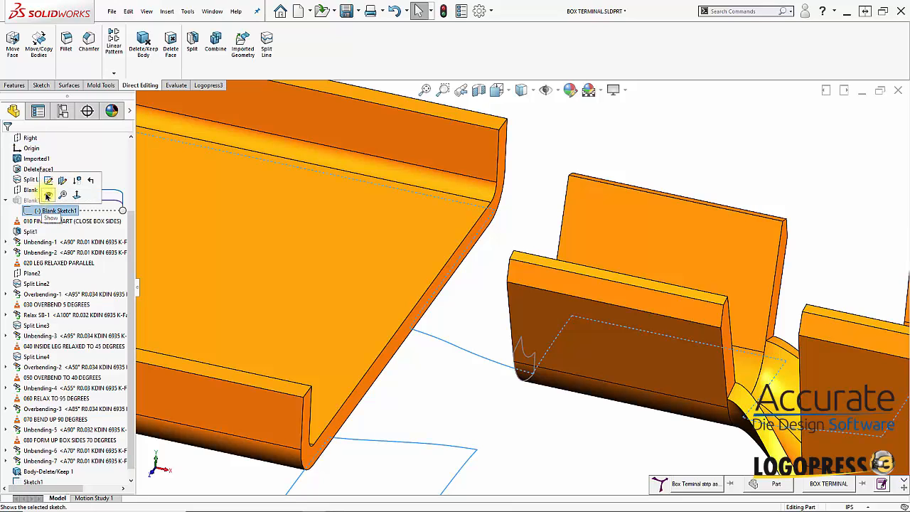
click(46, 195)
scroll(455, 377, down, 5)
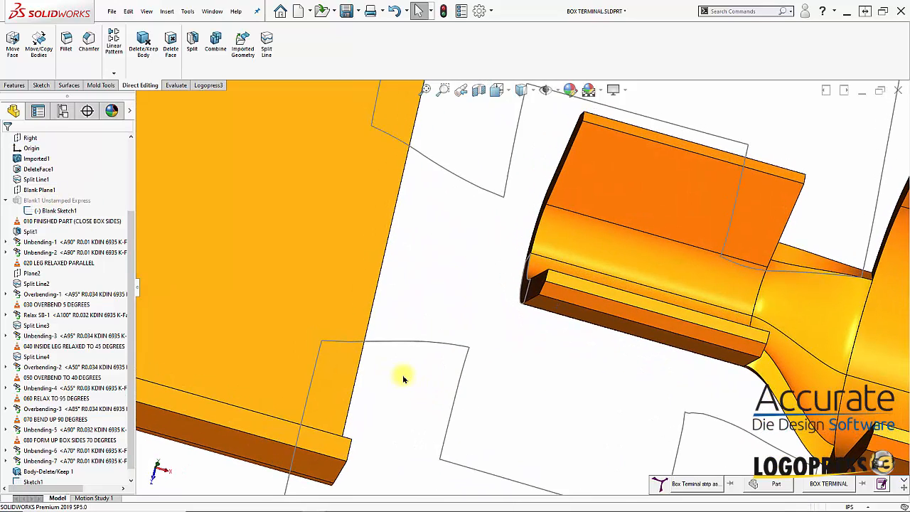
key(m)
click(322, 341)
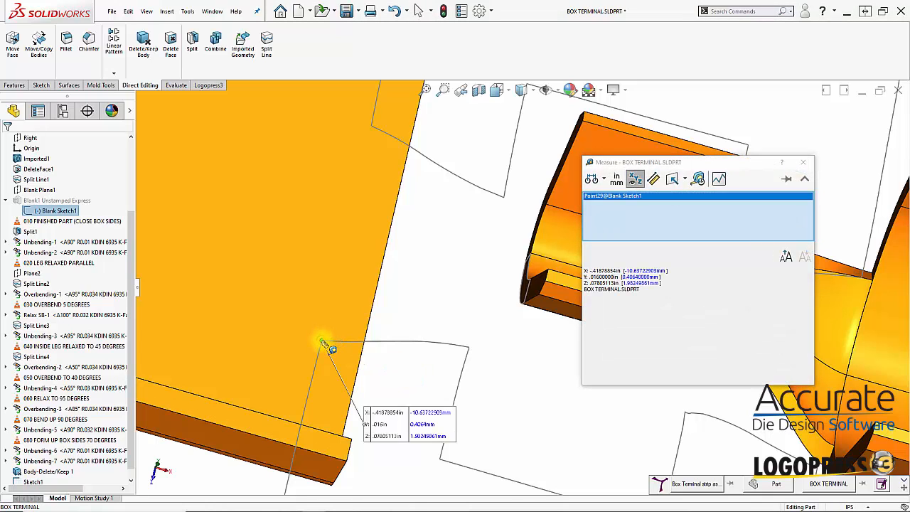
click(370, 126)
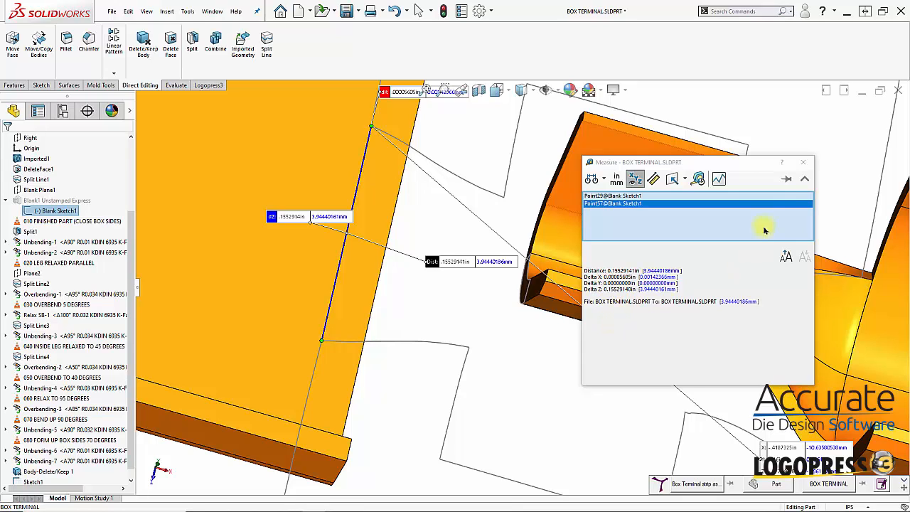
click(803, 165)
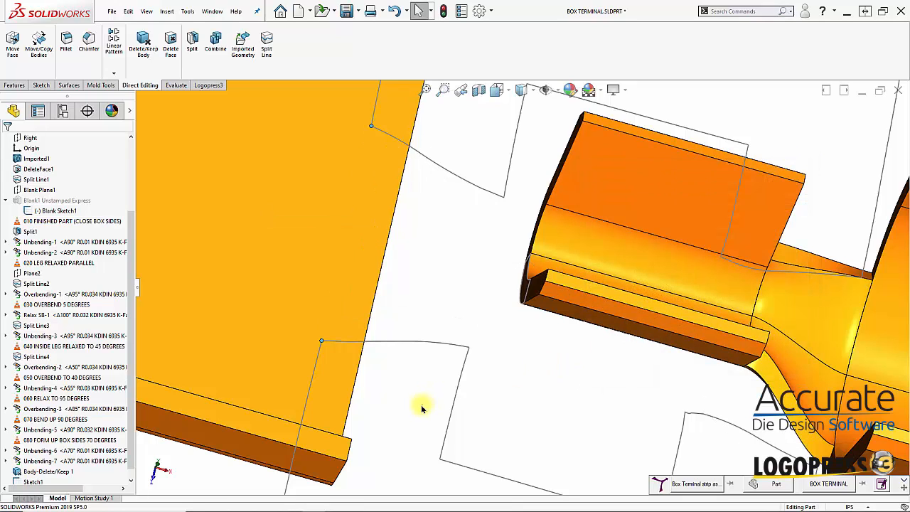
click(55, 210)
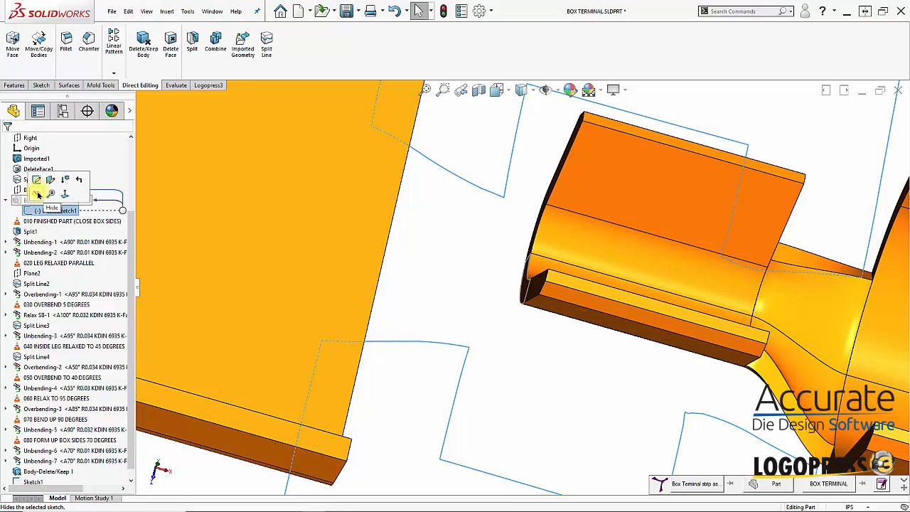
click(38, 194)
Start a sketch on the box's end face and convert the upper and lower long edges of the box floor.
middle_drag(421, 405, 435, 353)
click(435, 351)
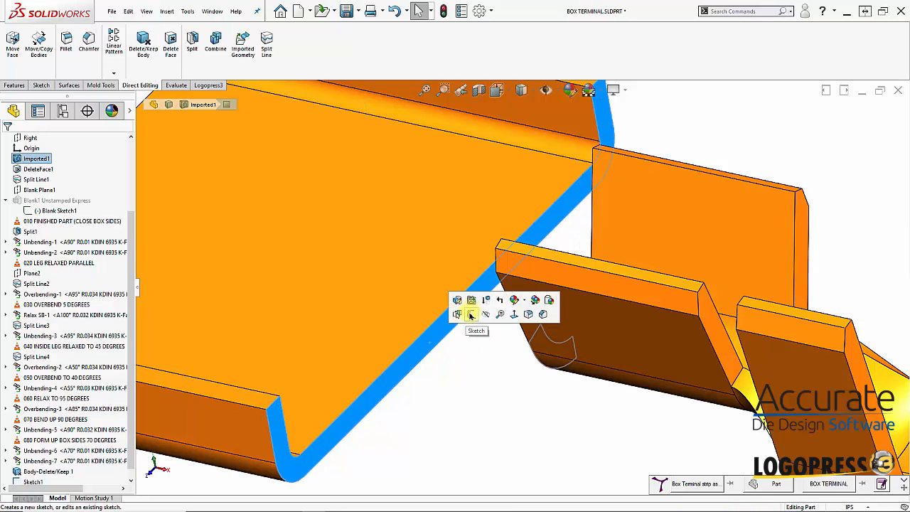
click(470, 315)
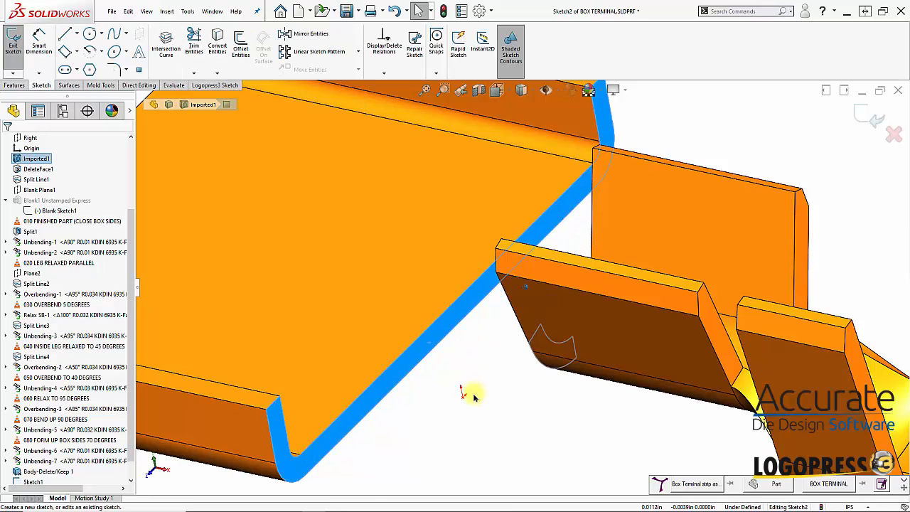
scroll(448, 394, down, 1)
scroll(448, 393, down, 1)
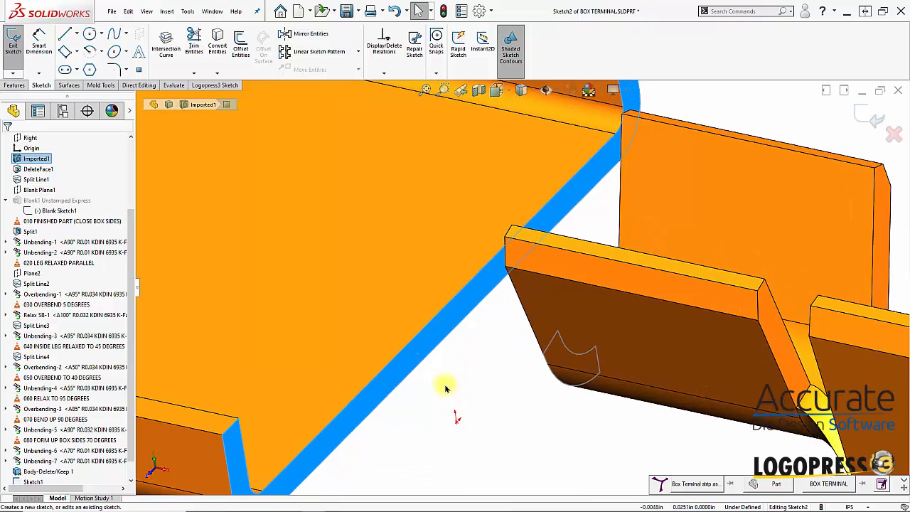
middle_drag(446, 388, 470, 408)
click(469, 408)
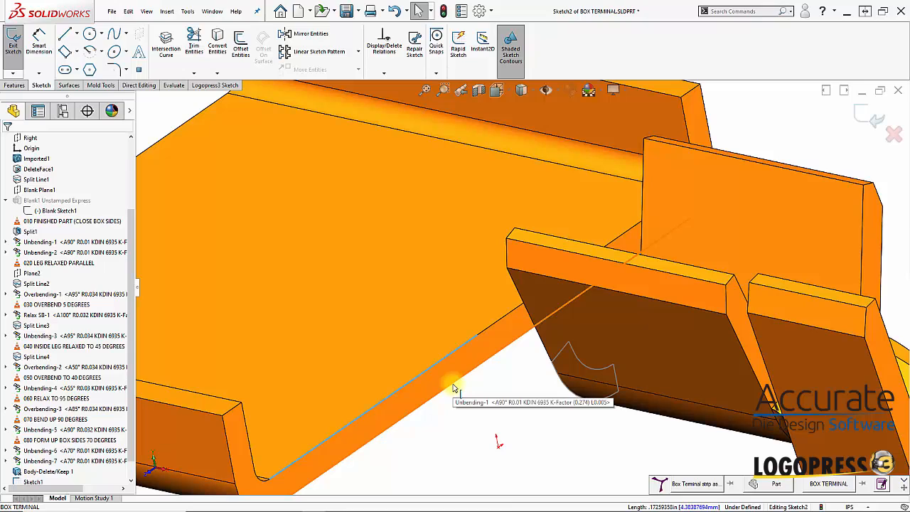
click(455, 386)
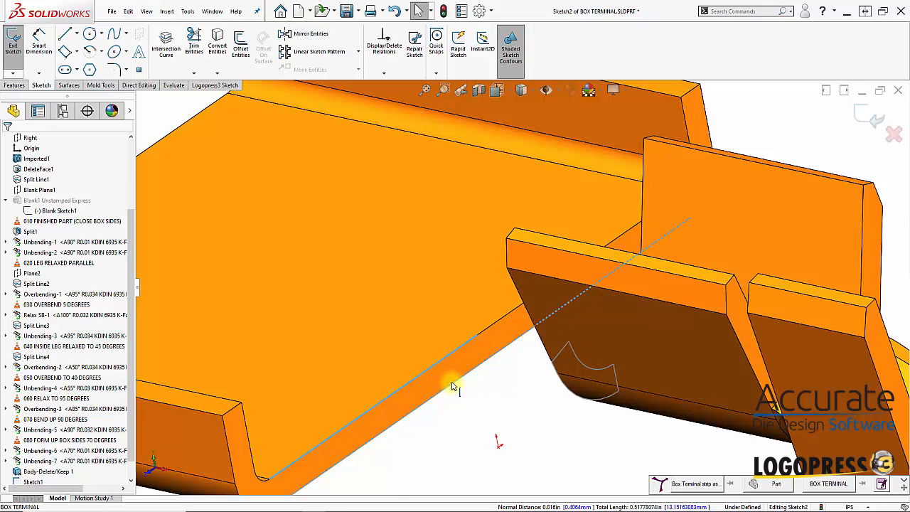
click(217, 42)
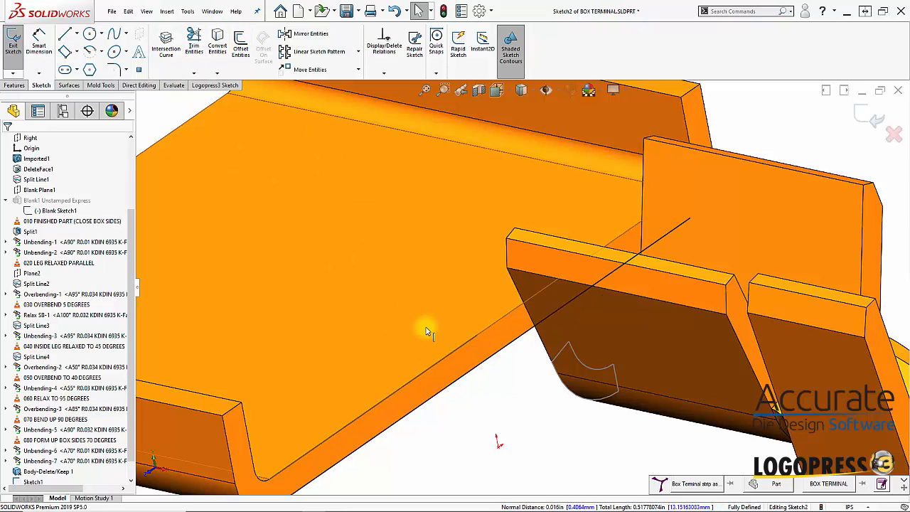
Draw a vertical line from the origin across both converted floor edges and trim the excess line portions.
key(s)
click(507, 445)
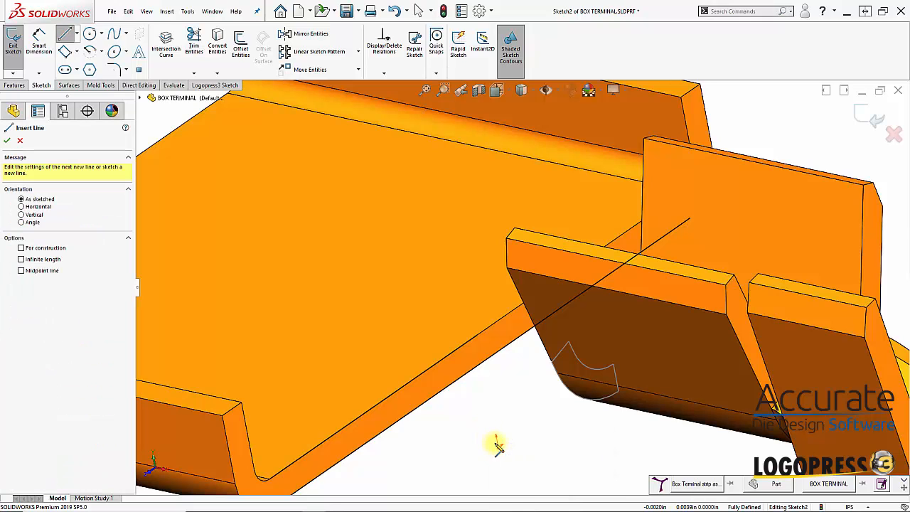
click(498, 445)
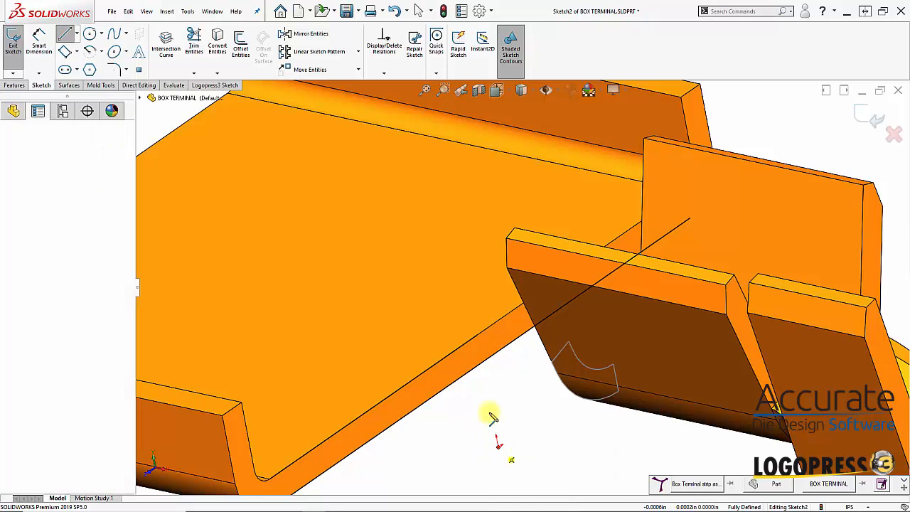
click(469, 291)
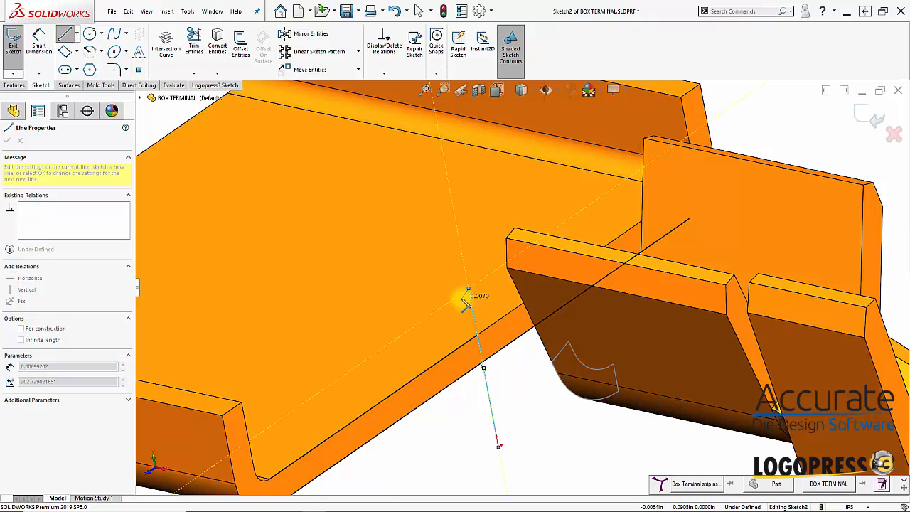
key(Escape)
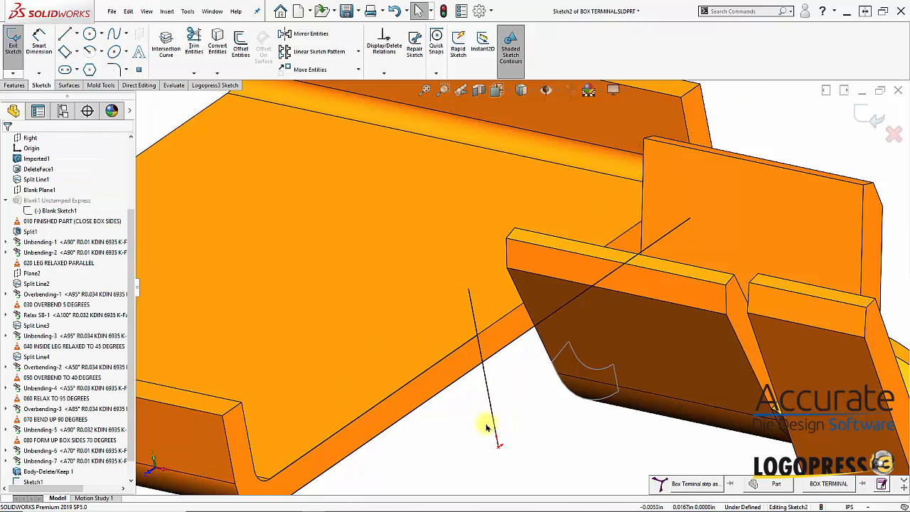
key(t)
mouse_move(477, 426)
mouse_down()
mouse_move(500, 389)
mouse_move(462, 306)
mouse_move(432, 302)
mouse_up()
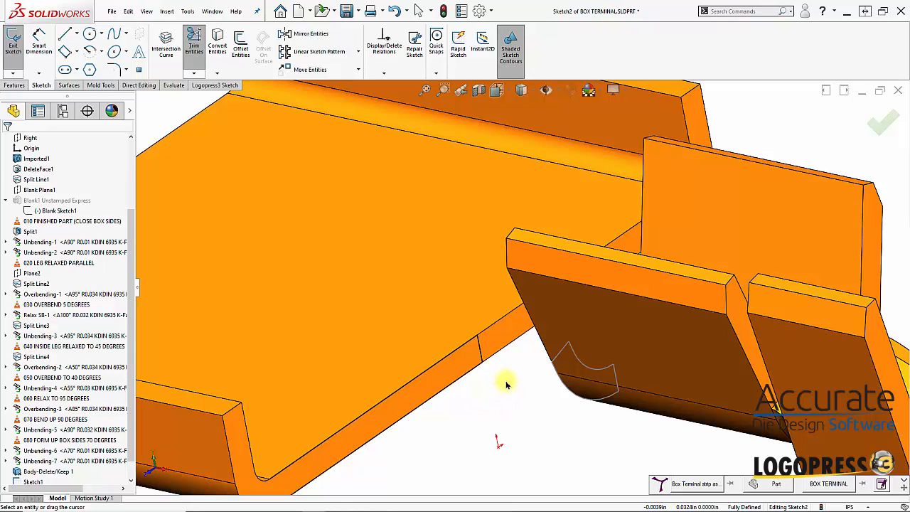
Offset the vertical line on the box end face by 0.0775 in with the direction reversed.
key(Escape)
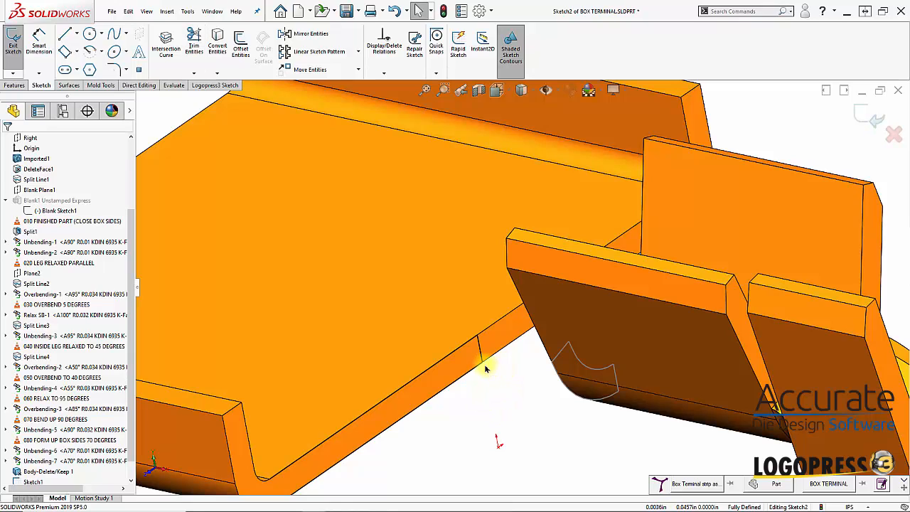
click(481, 355)
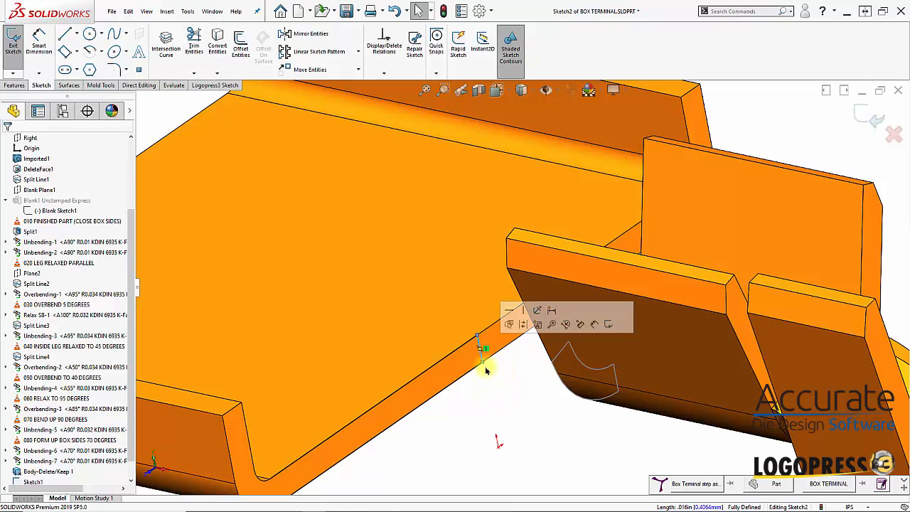
click(238, 45)
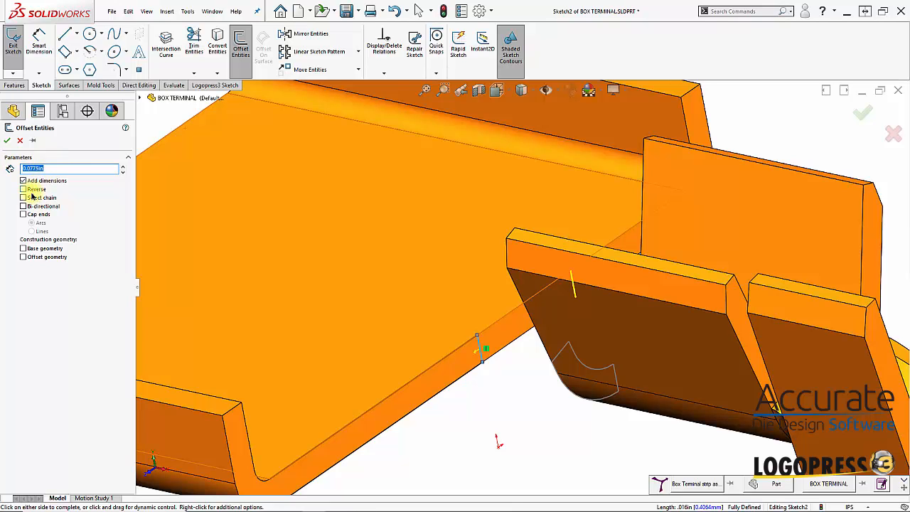
click(7, 142)
Trim the converted floor edges beyond the offset line to leave a closed rectangular profile and exit the sketch.
key(t)
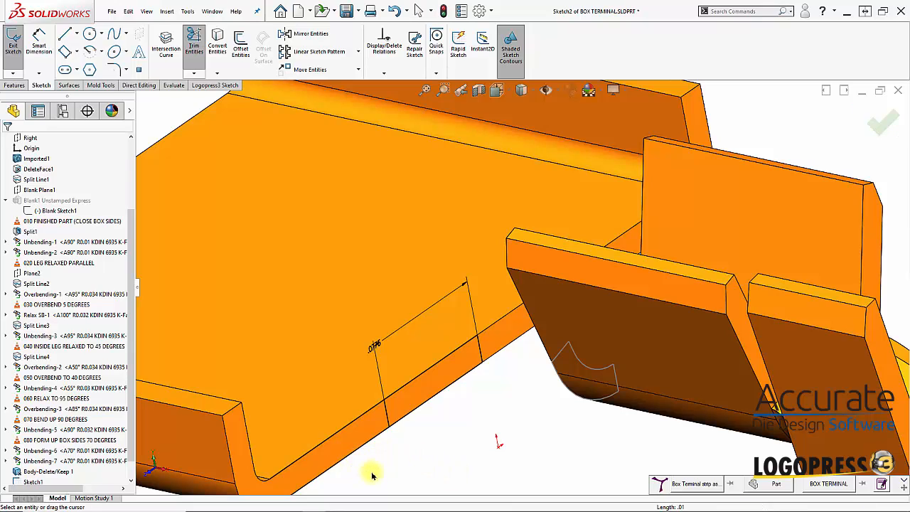
drag(372, 475, 324, 384)
key(Escape)
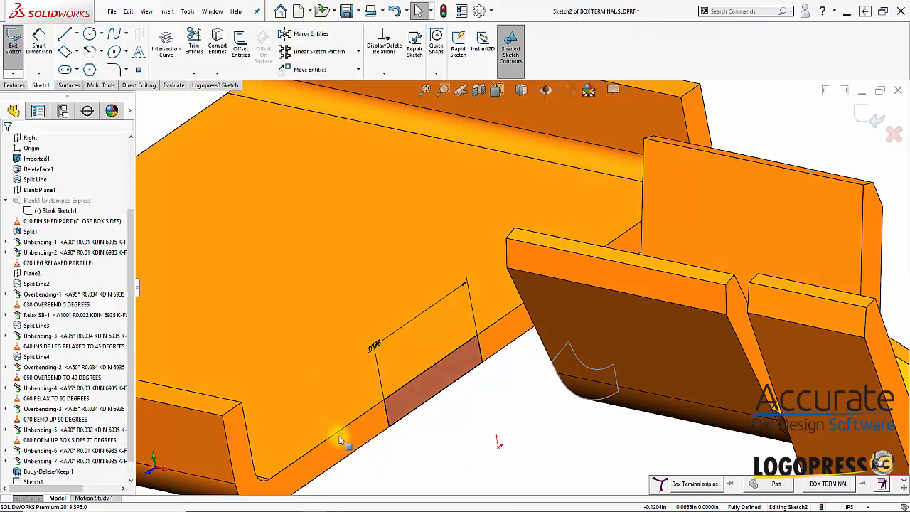
mouse_move(469, 445)
middle_down()
mouse_move(476, 425)
mouse_move(416, 400)
mouse_move(412, 408)
middle_up()
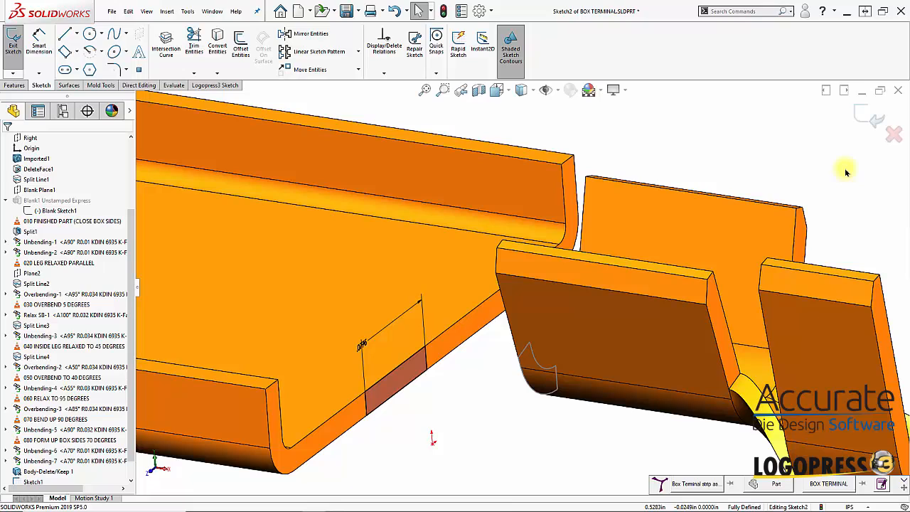
click(864, 121)
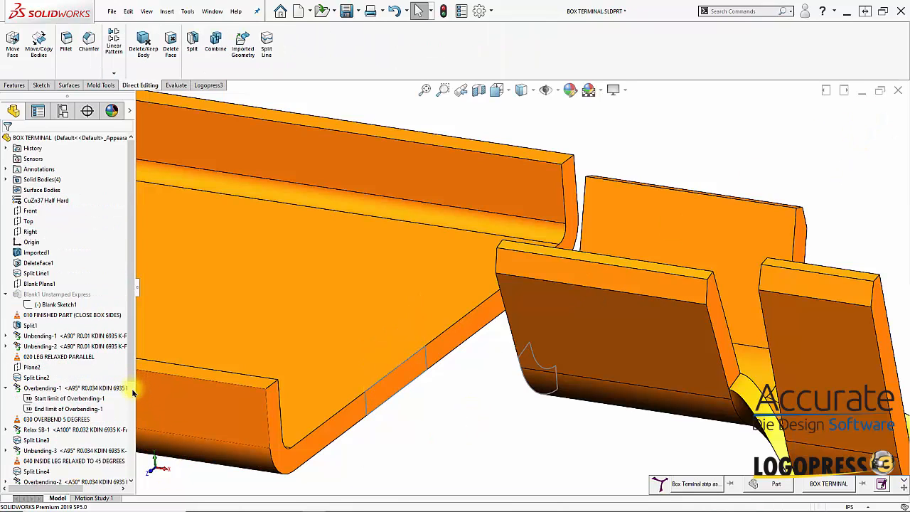
Try a boss loft from the curved crimp profile Sketch1 to the rectangular box profile Sketch2.
scroll(133, 391, down, 4)
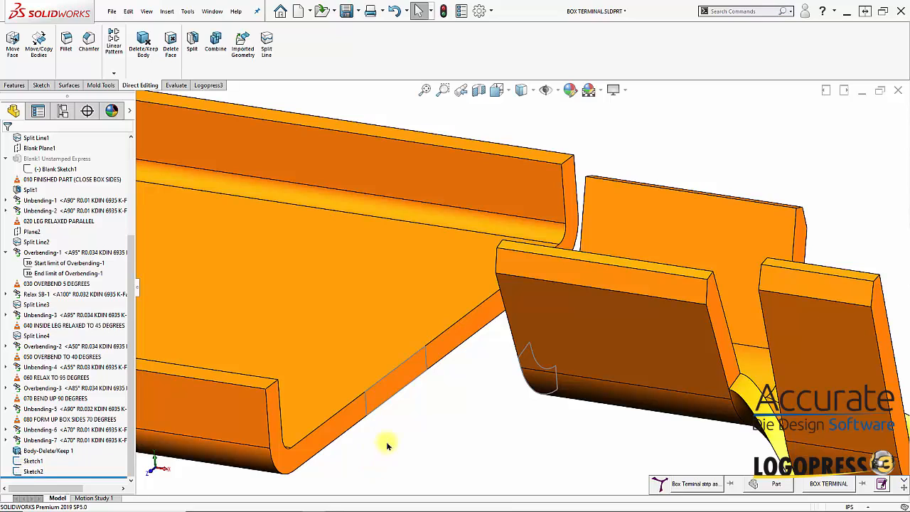
middle_drag(415, 447, 262, 268)
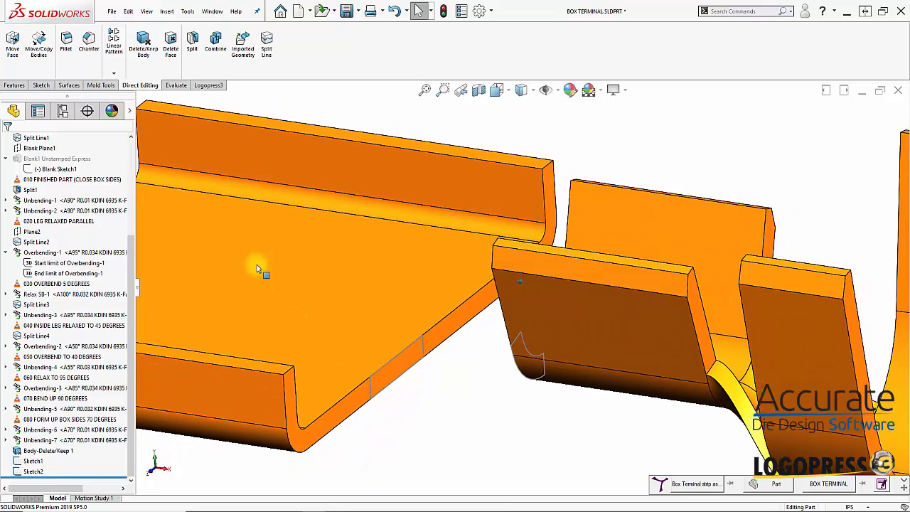
click(14, 85)
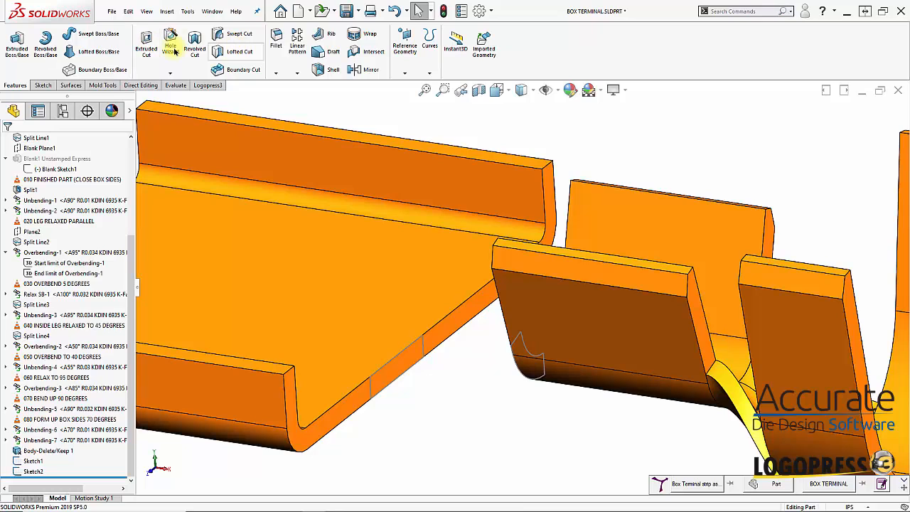
click(91, 53)
scroll(552, 319, down, 3)
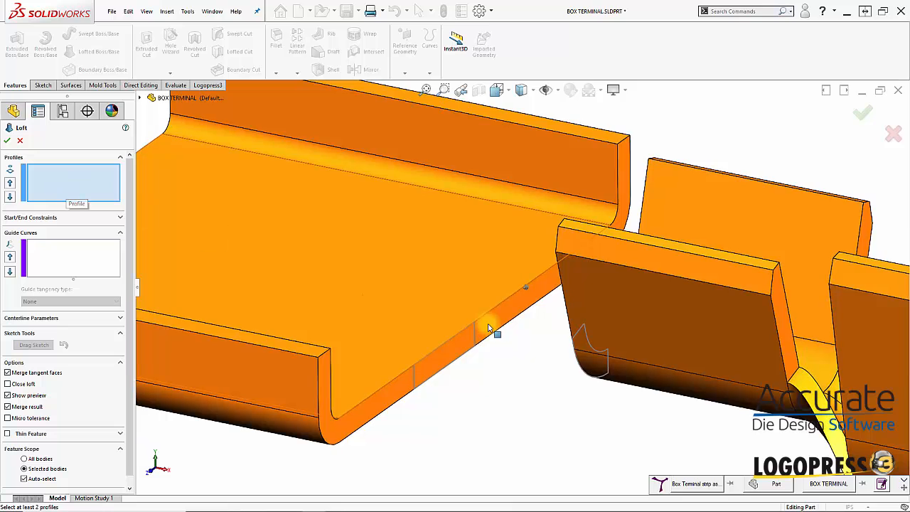
scroll(522, 362, down, 5)
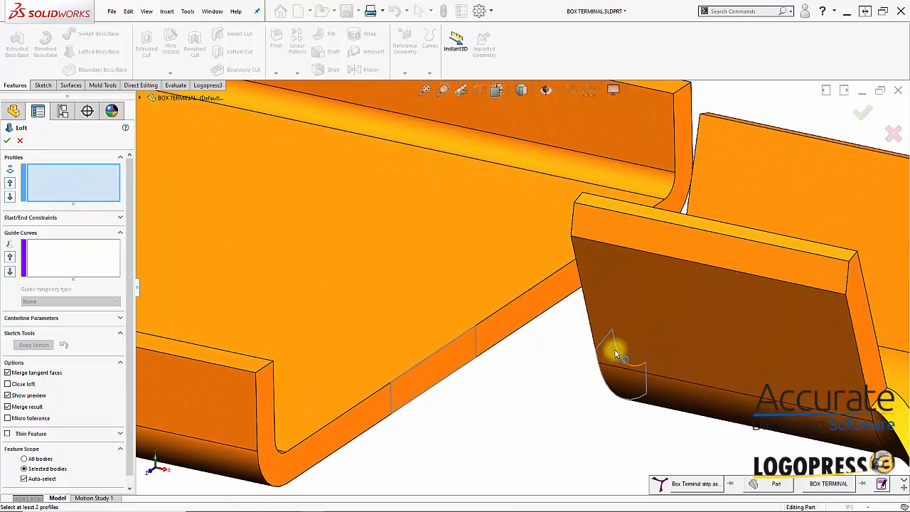
middle_drag(636, 391, 635, 383)
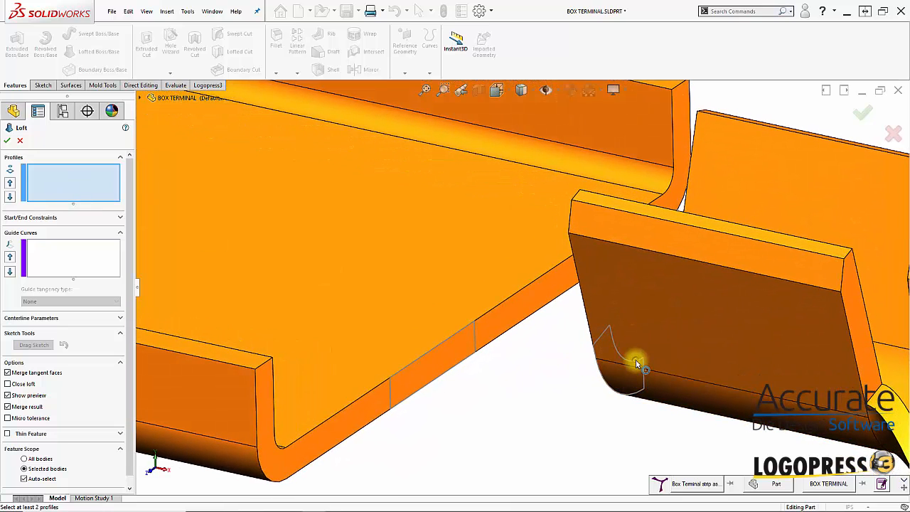
click(637, 365)
click(450, 342)
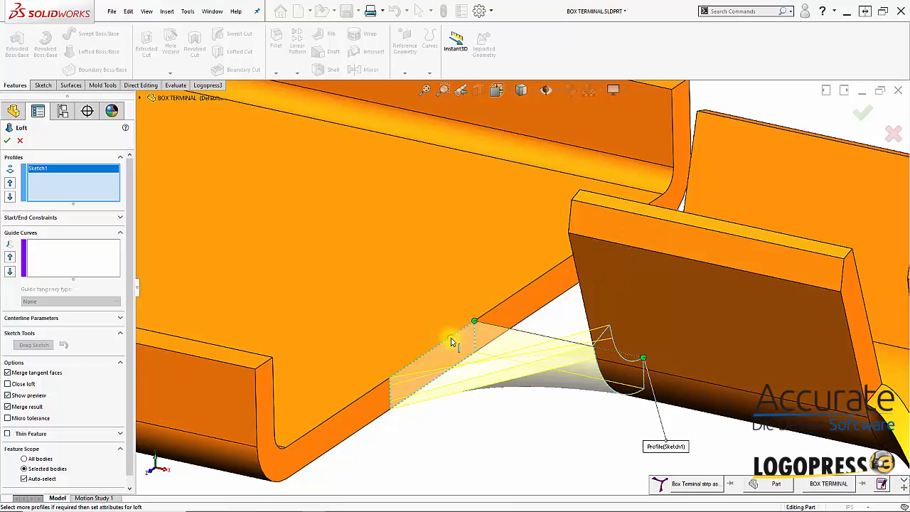
mouse_move(530, 413)
middle_down()
mouse_move(566, 448)
mouse_move(672, 424)
mouse_move(735, 392)
mouse_move(731, 380)
mouse_move(672, 344)
mouse_move(470, 240)
mouse_move(372, 239)
middle_up()
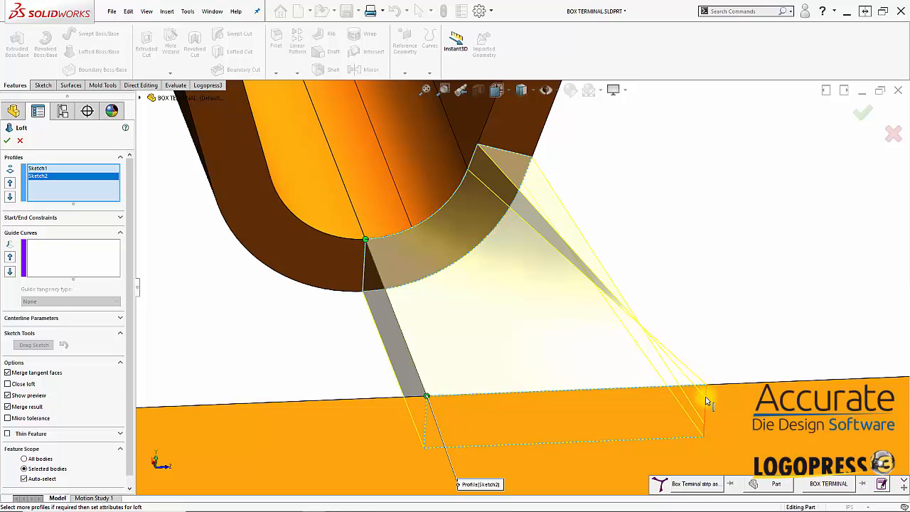
Show all loft connectors, try moving their points along the rectangular profile's upper and lower edges, and cancel the loft.
right_click(366, 240)
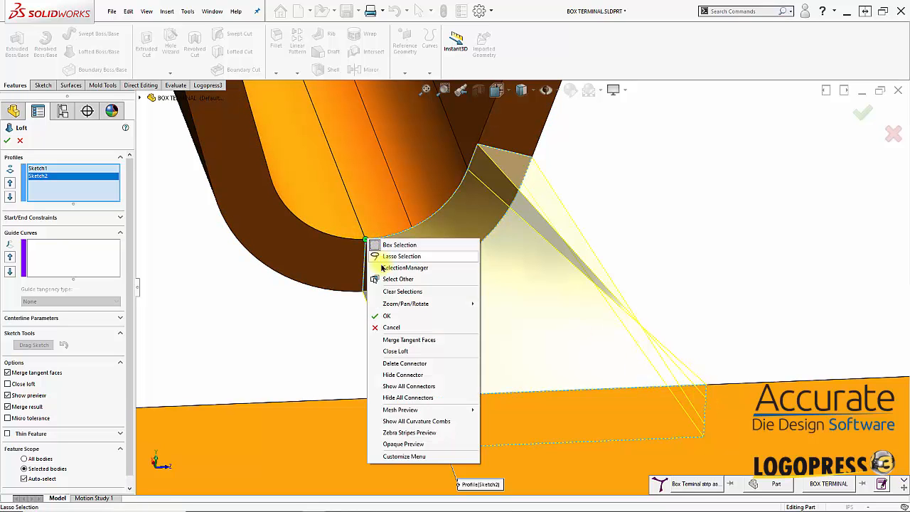
click(414, 387)
middle_drag(417, 386, 469, 168)
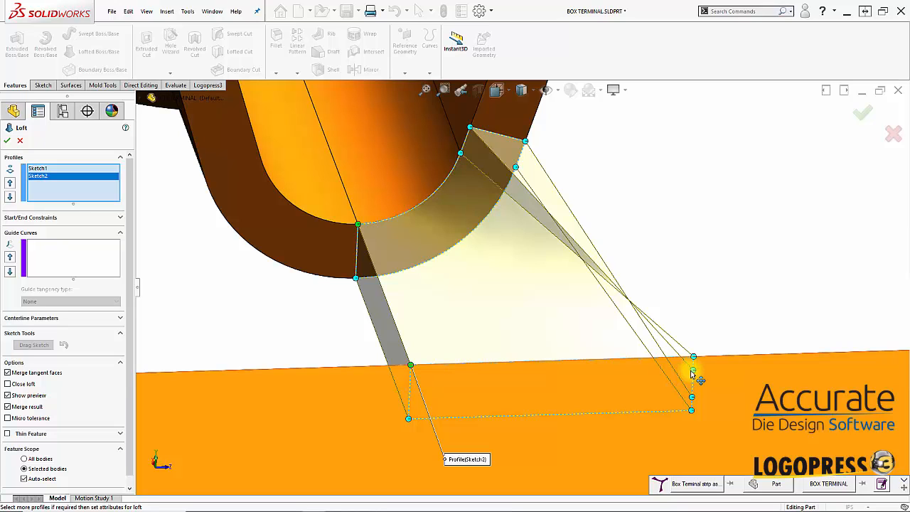
mouse_move(683, 369)
mouse_down()
mouse_move(683, 358)
mouse_move(677, 367)
mouse_move(697, 374)
mouse_up()
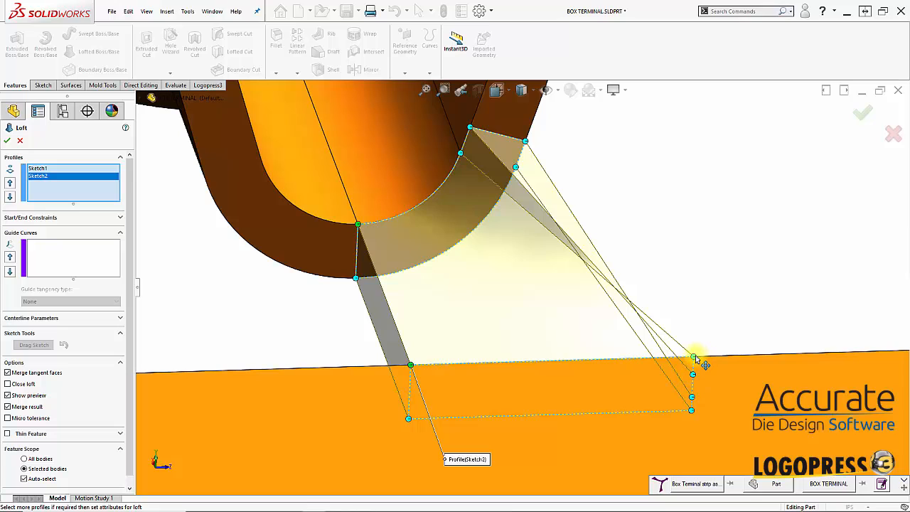
drag(695, 359, 643, 373)
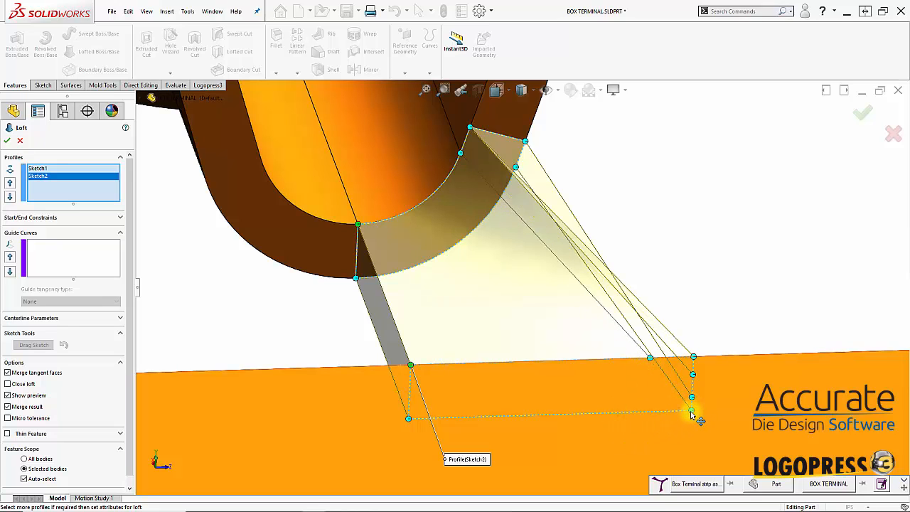
drag(692, 412, 662, 412)
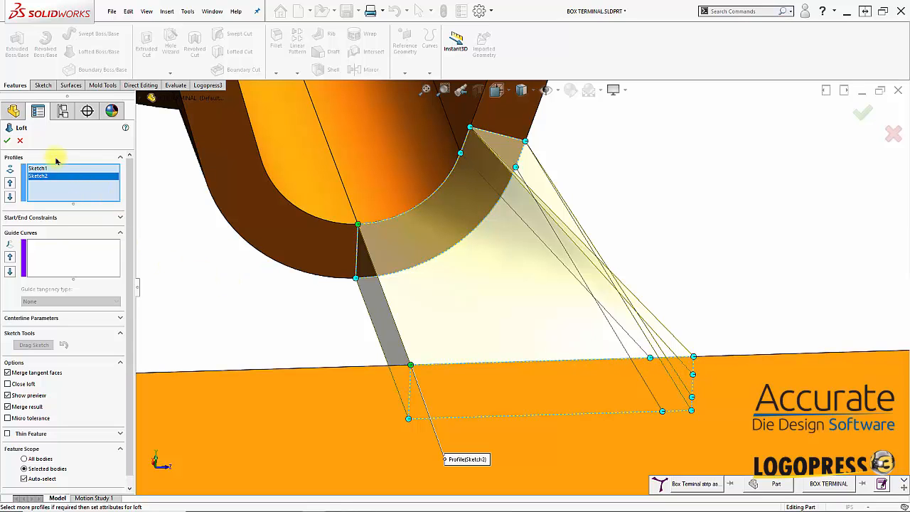
click(21, 141)
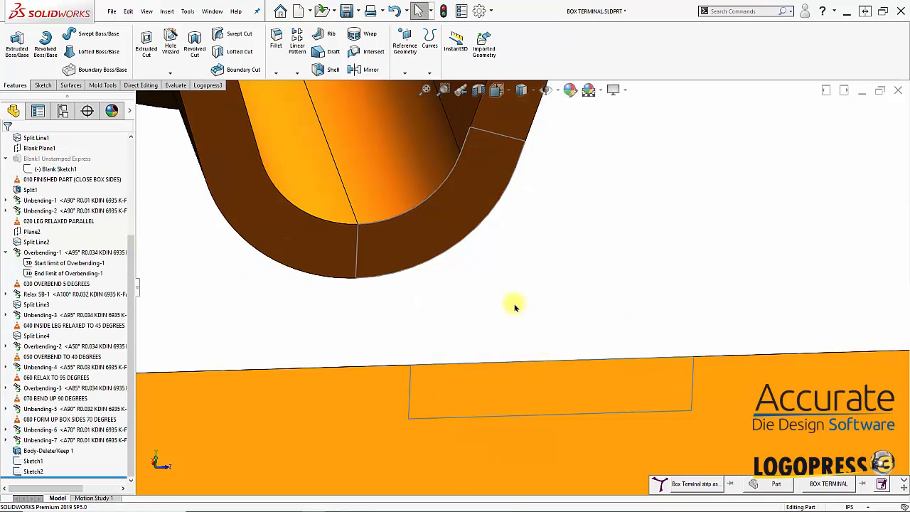
Measure the length of the short straight inner line at the end of the curved crimp profile.
click(531, 362)
click(505, 290)
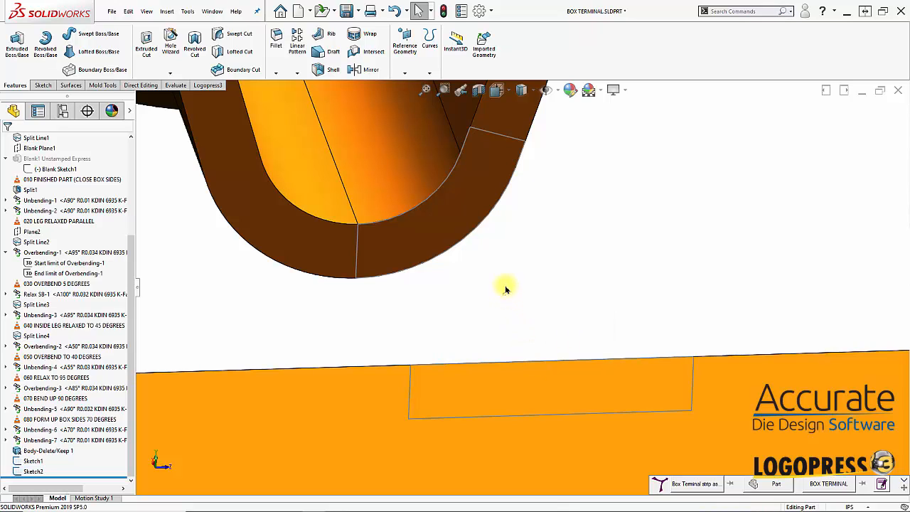
click(464, 140)
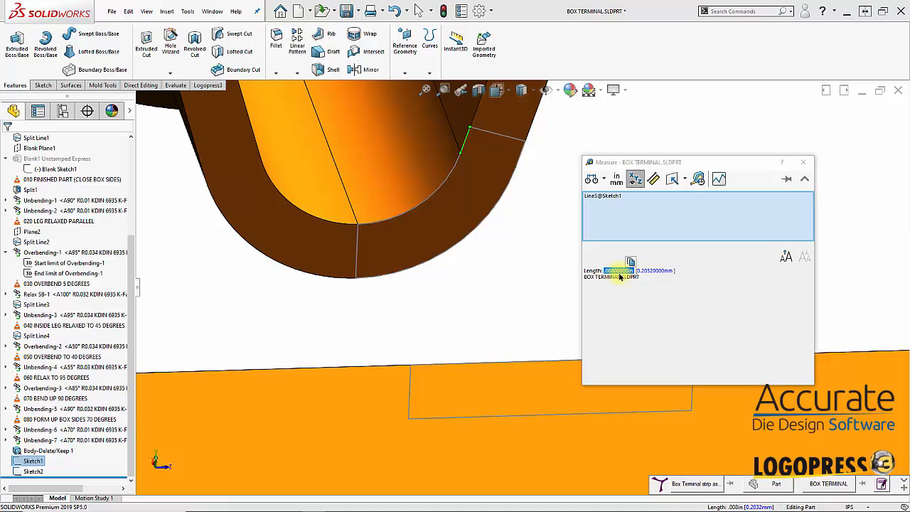
click(805, 164)
Edit Sketch2, offset its outer vertical line 0.008 in inward, and convert the offset line to construction geometry.
click(693, 382)
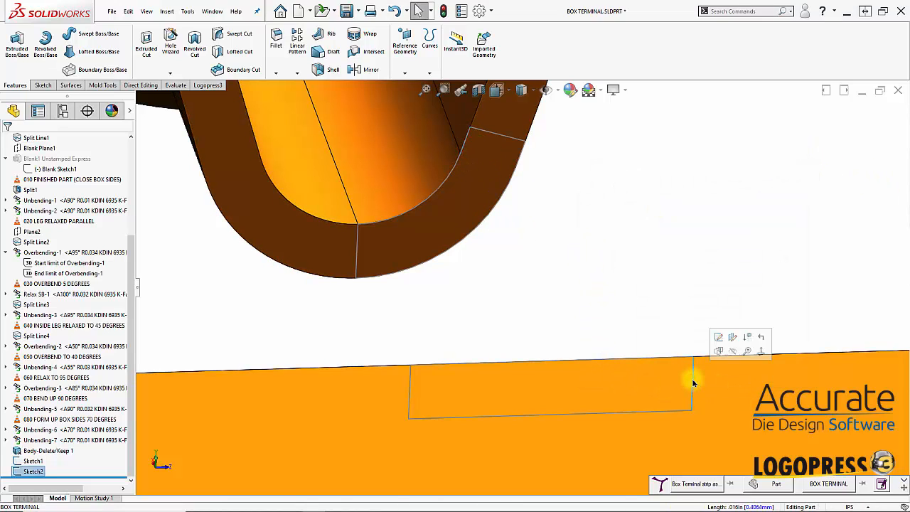
click(720, 339)
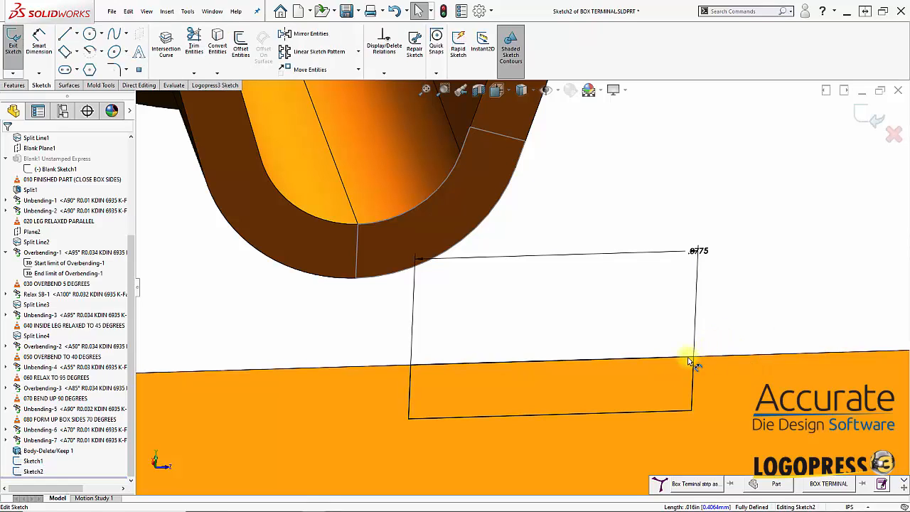
click(693, 381)
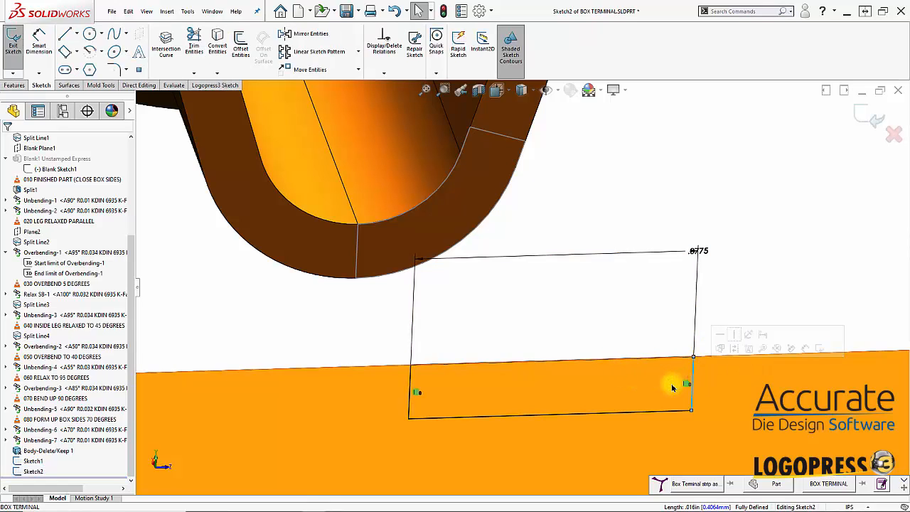
click(239, 48)
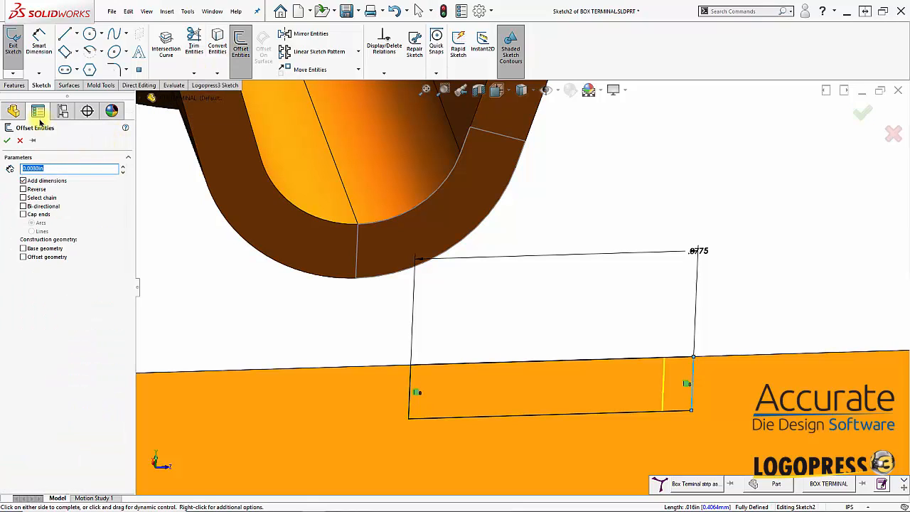
click(9, 140)
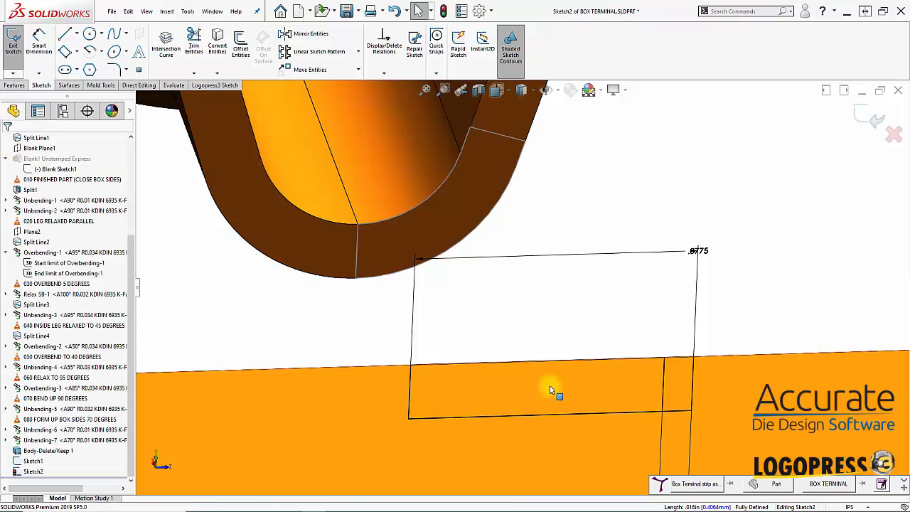
click(664, 381)
click(705, 352)
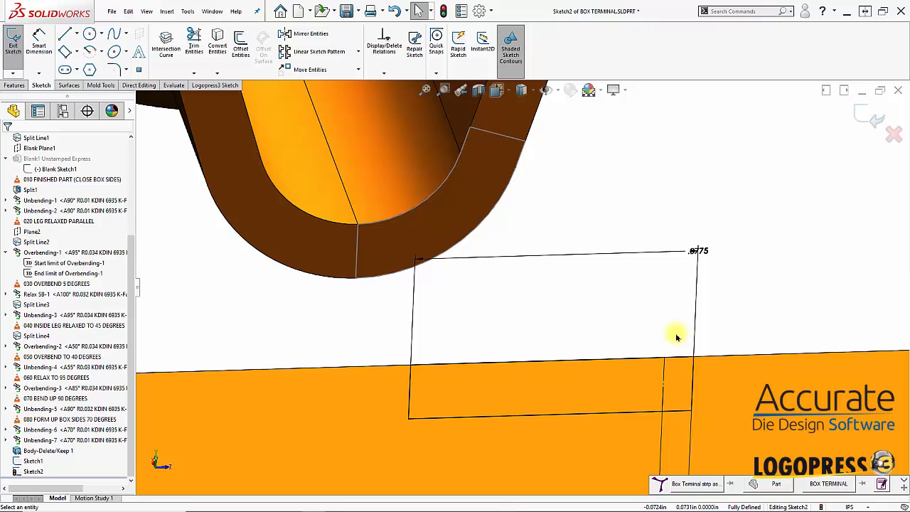
Trim the upper and lower edges back to the construction line and redraw each end portion as a separate horizontal line.
key(t)
drag(679, 436, 676, 419)
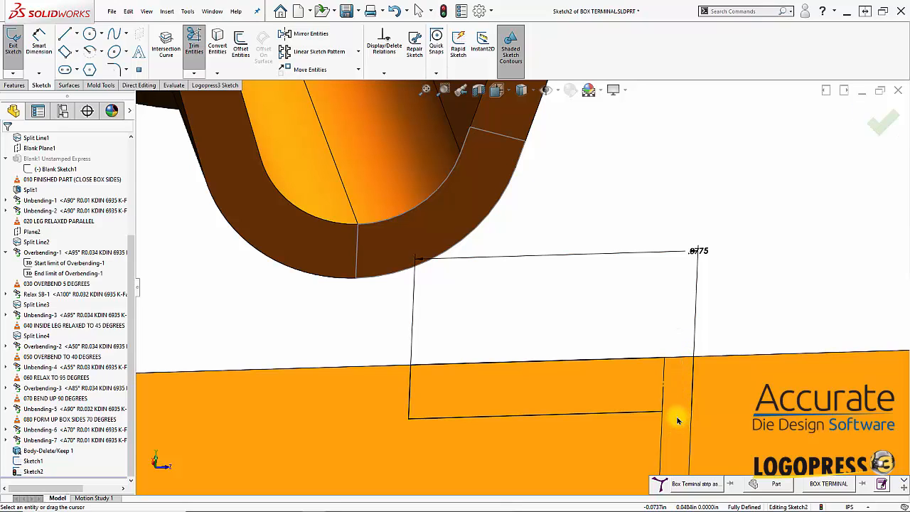
key(s)
click(691, 430)
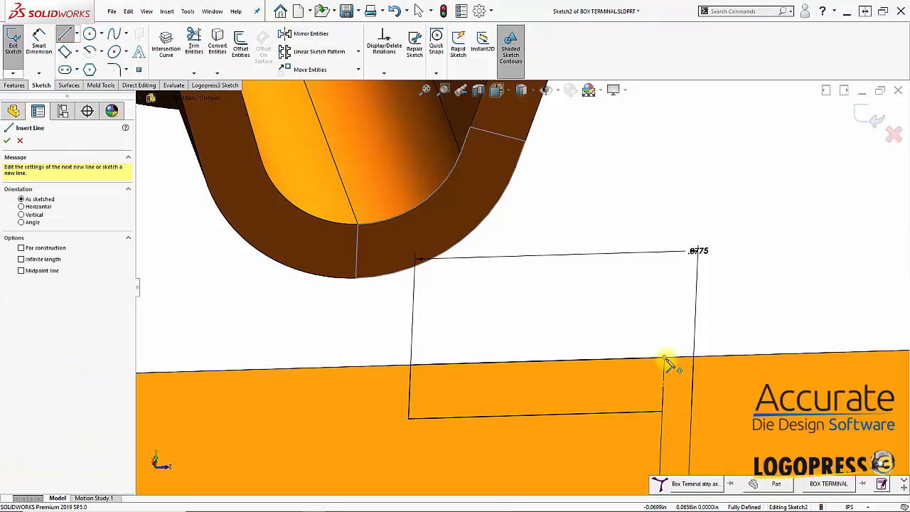
click(663, 357)
click(693, 357)
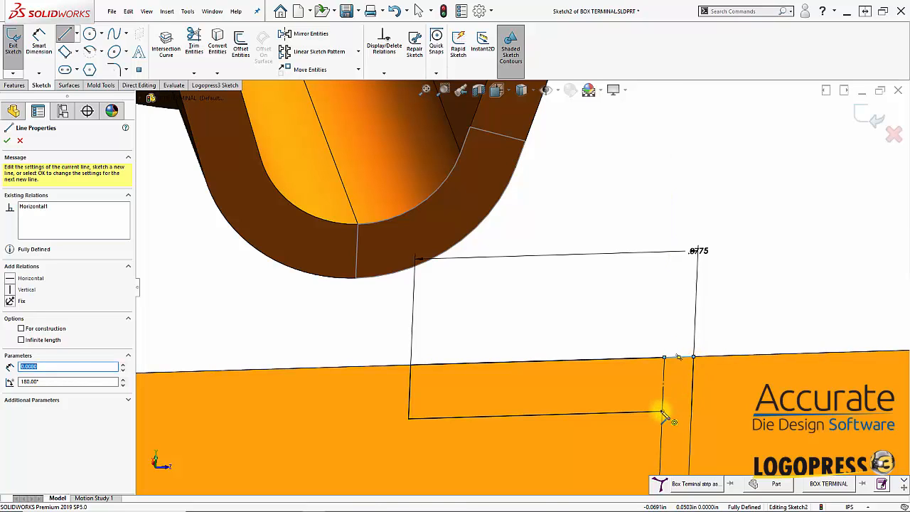
click(662, 411)
click(691, 411)
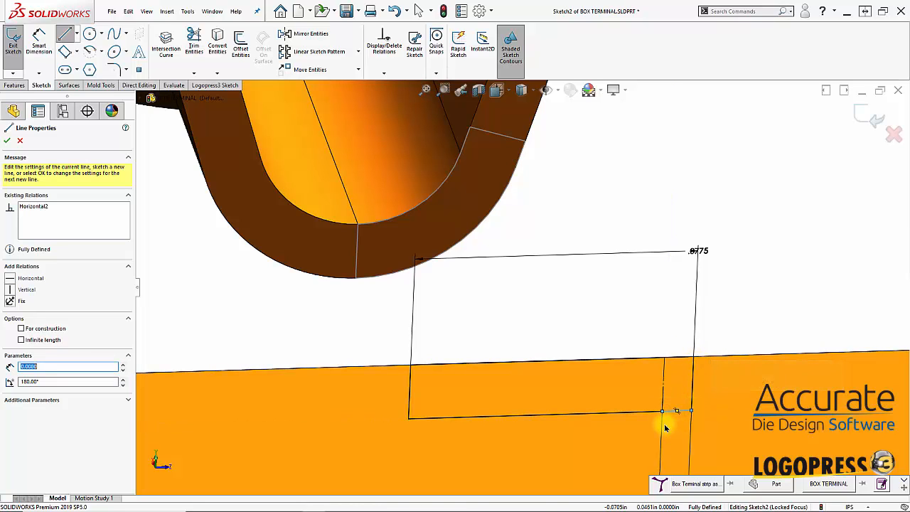
click(613, 319)
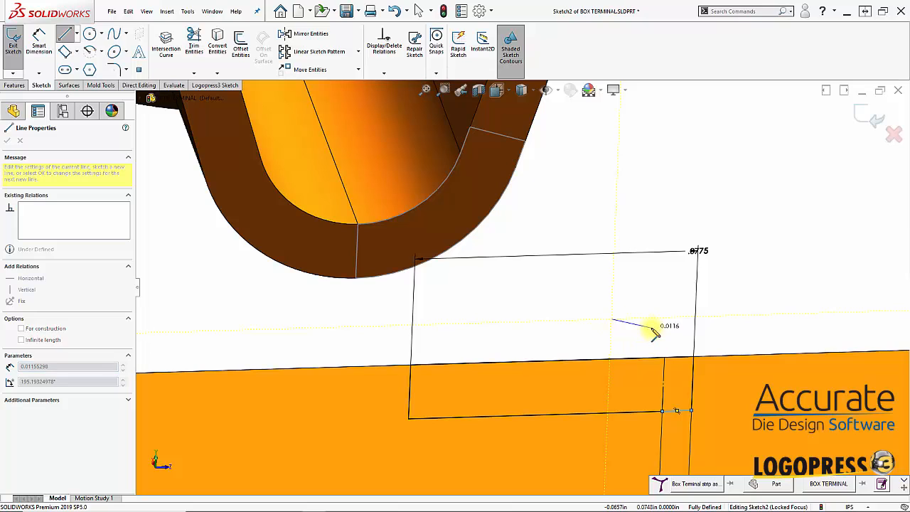
key(Escape)
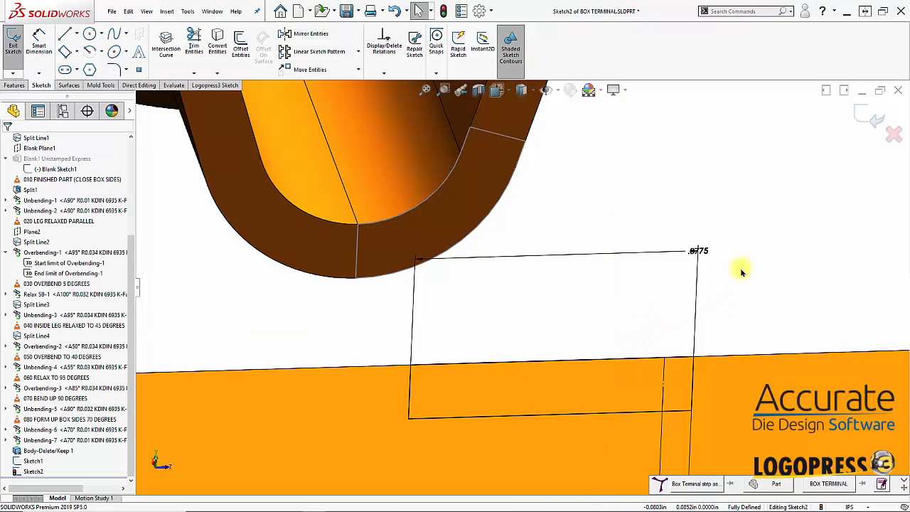
Close Sketch2, start a loft between the Sketch1 crimp profile and the Sketch2 rectangular profile, and show all connectors.
click(862, 116)
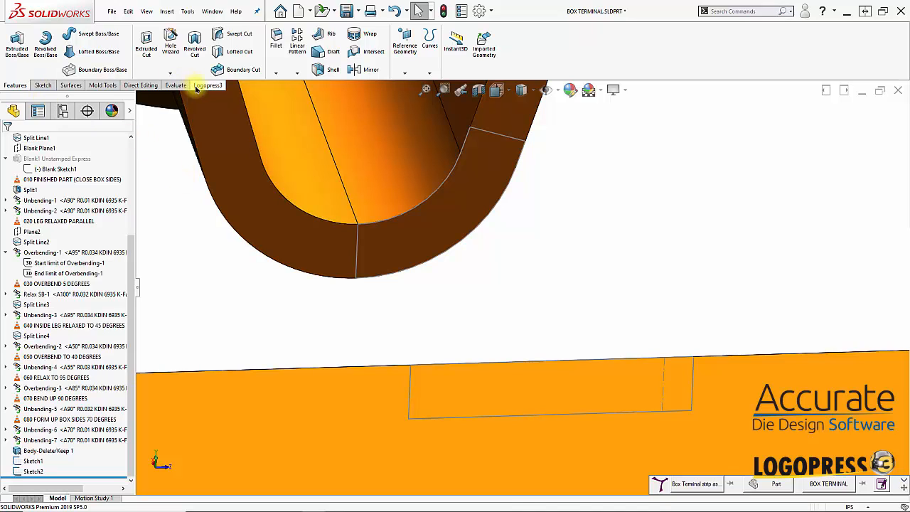
click(83, 55)
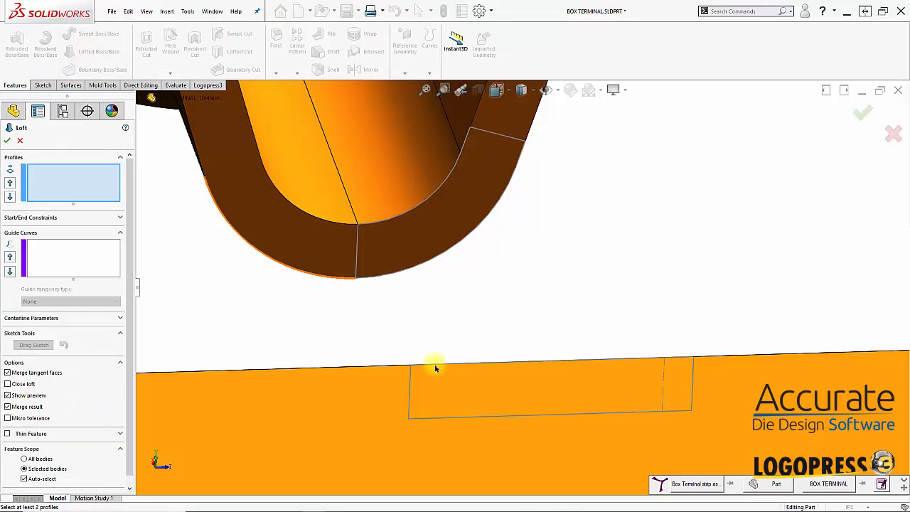
click(382, 224)
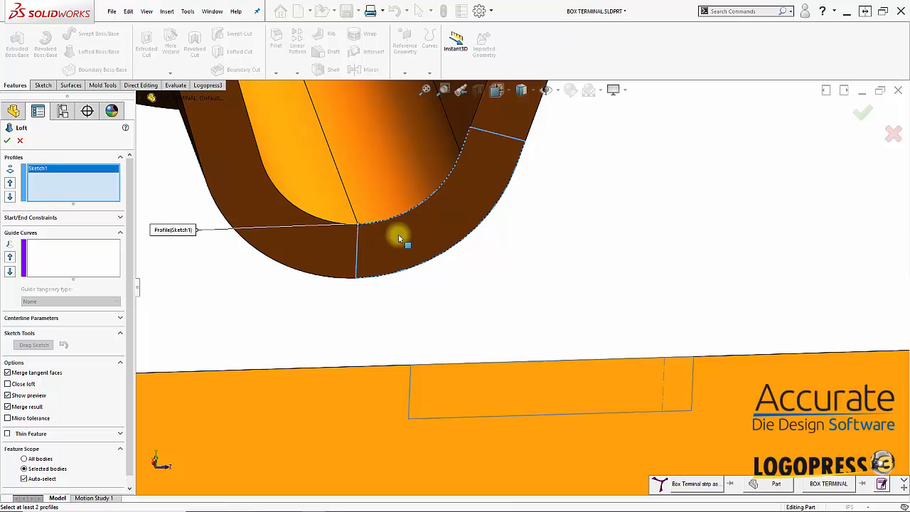
click(471, 366)
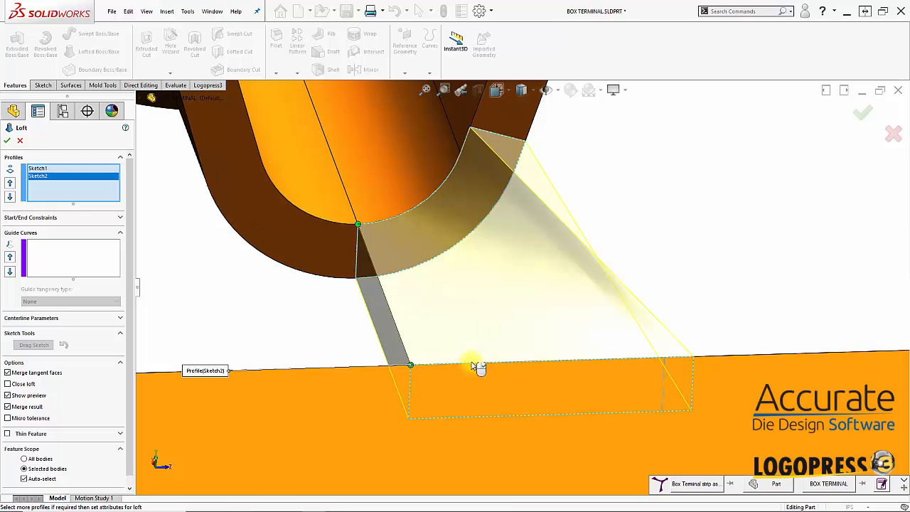
right_click(359, 226)
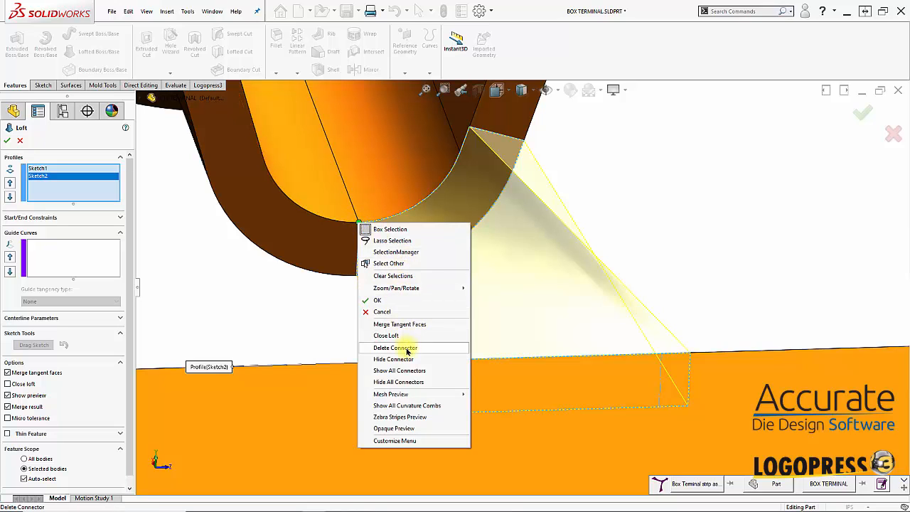
click(403, 371)
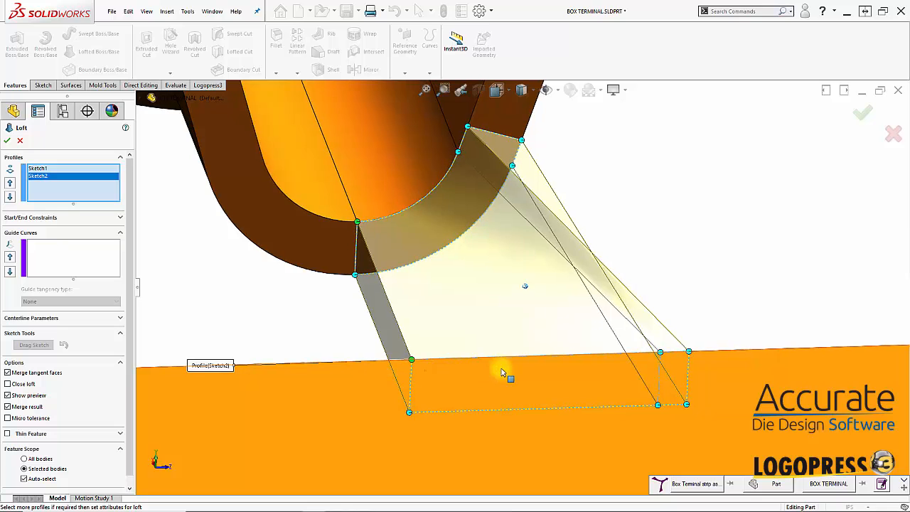
Set both the start and end constraints of the loft to Normal To Profile.
middle_drag(501, 372, 486, 227)
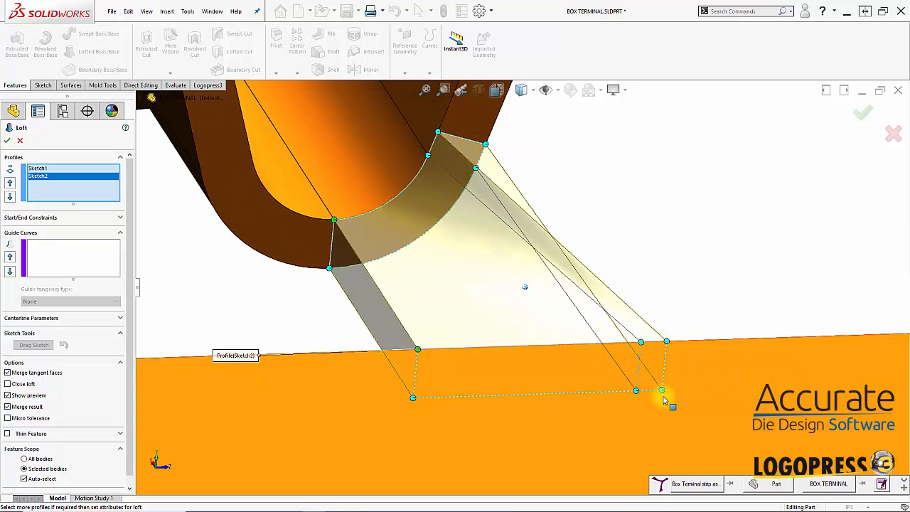
middle_drag(664, 400, 672, 159)
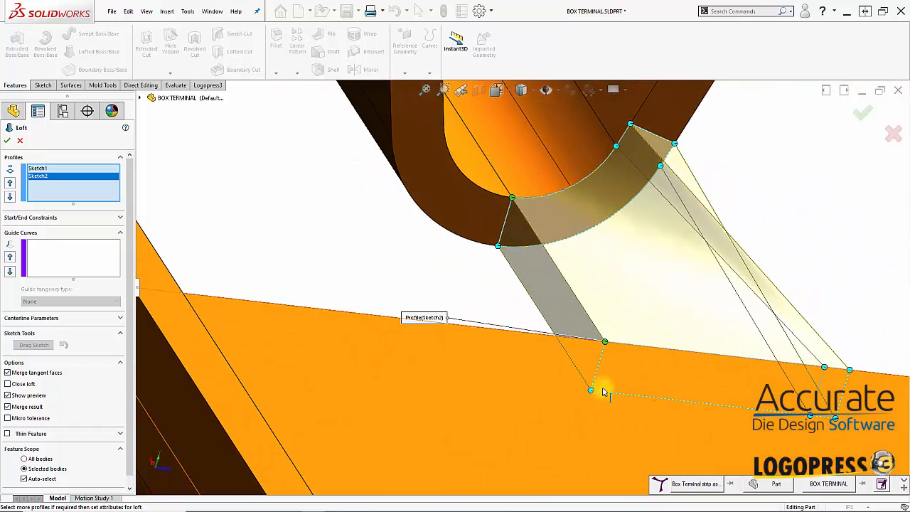
middle_drag(609, 390, 635, 382)
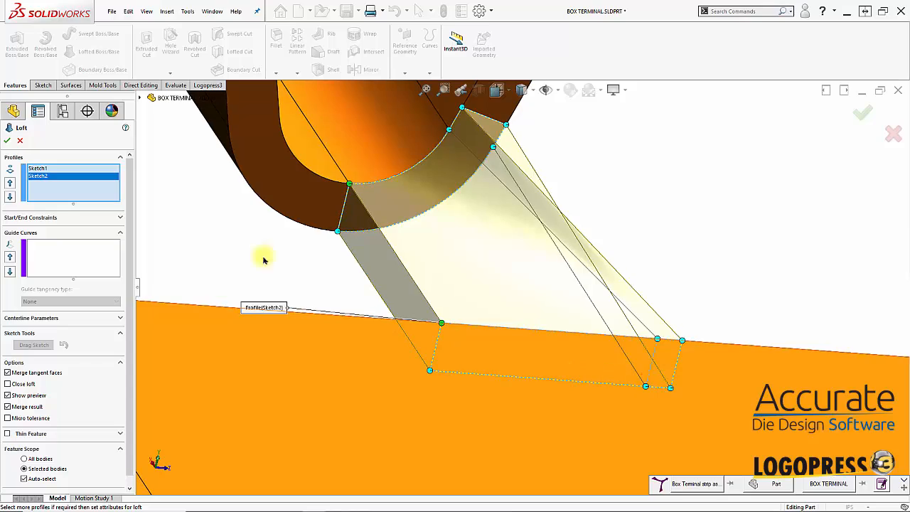
middle_drag(192, 177, 146, 254)
click(15, 219)
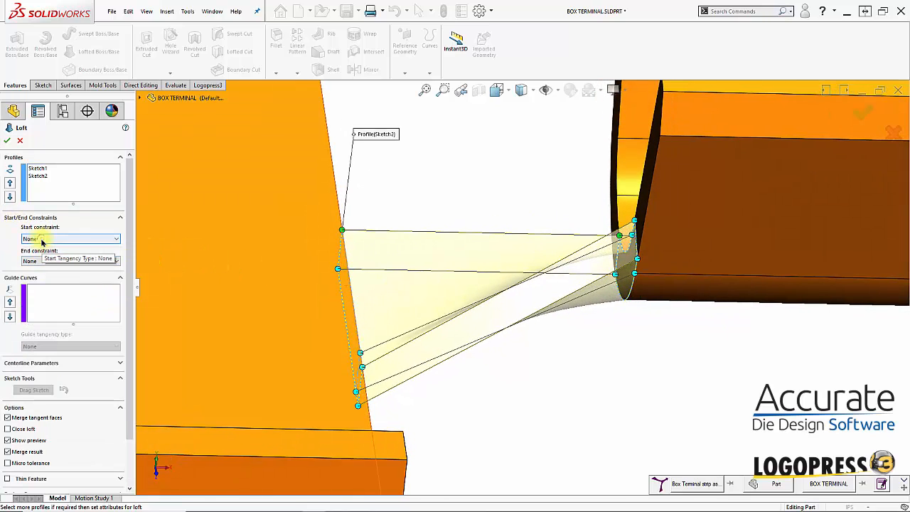
click(42, 239)
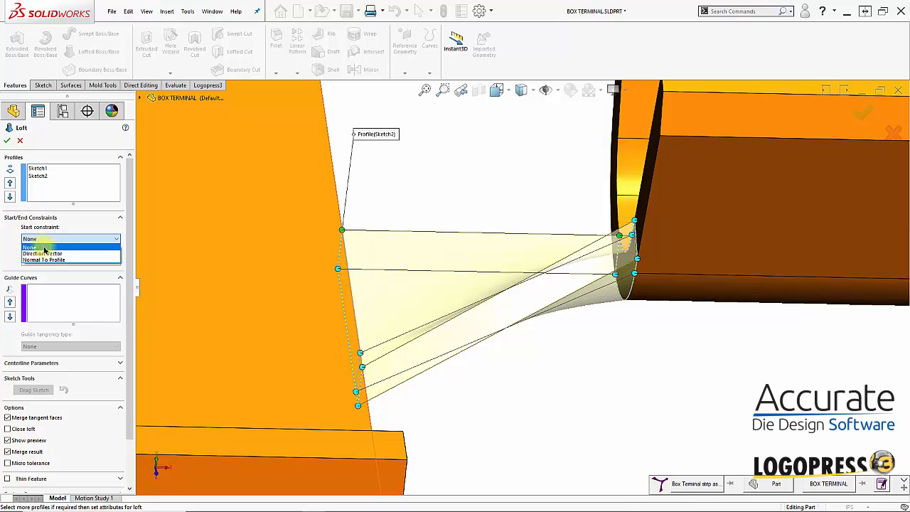
click(44, 259)
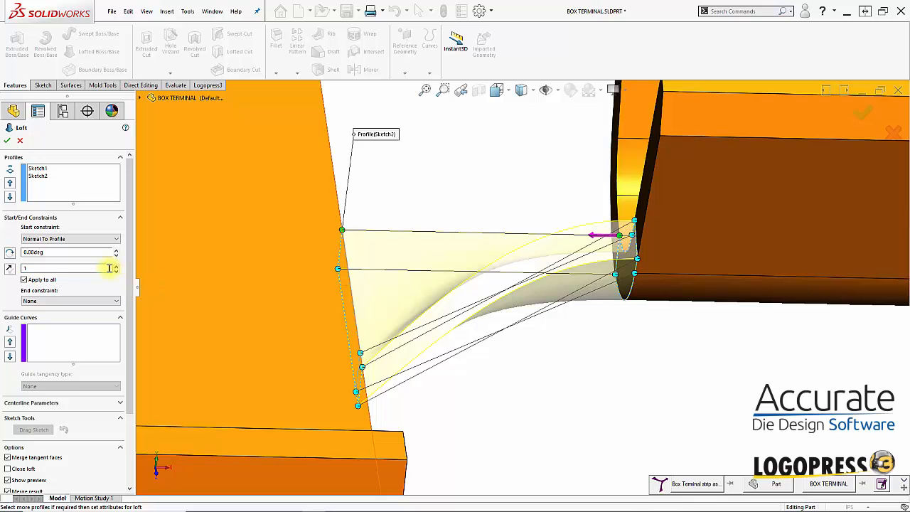
click(104, 298)
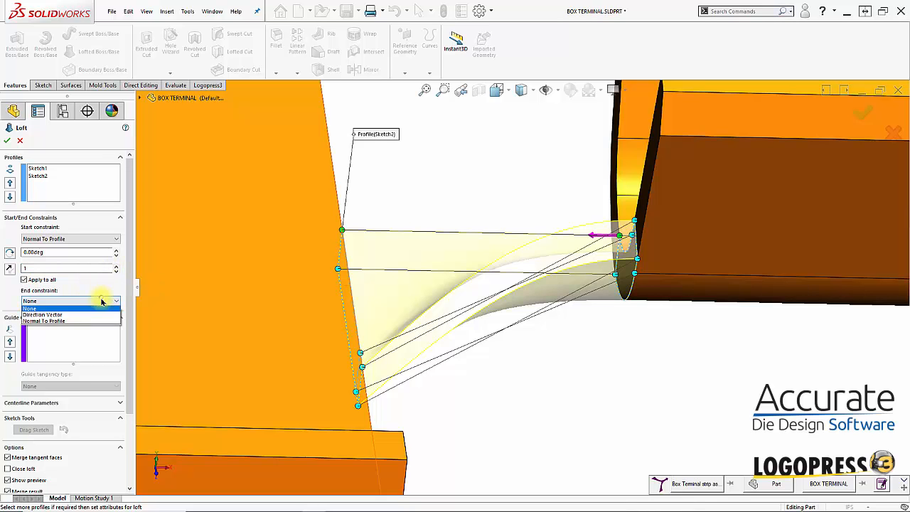
click(44, 320)
Turn off Merge result for the loft and create it as a separate body.
middle_drag(342, 356, 444, 371)
scroll(126, 372, down, 3)
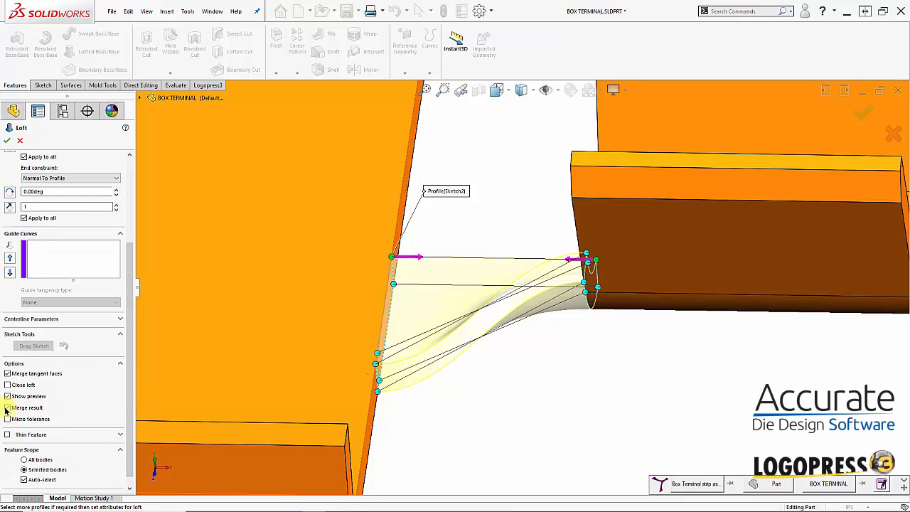
click(8, 409)
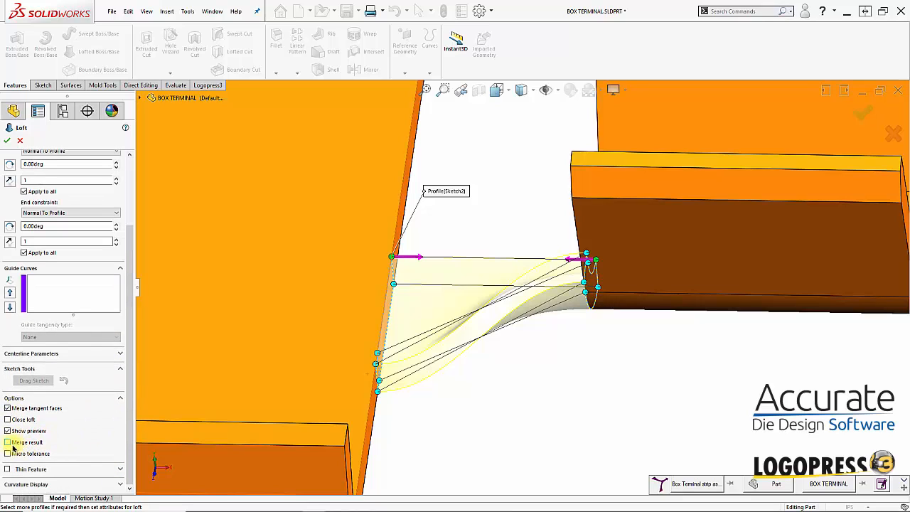
click(8, 142)
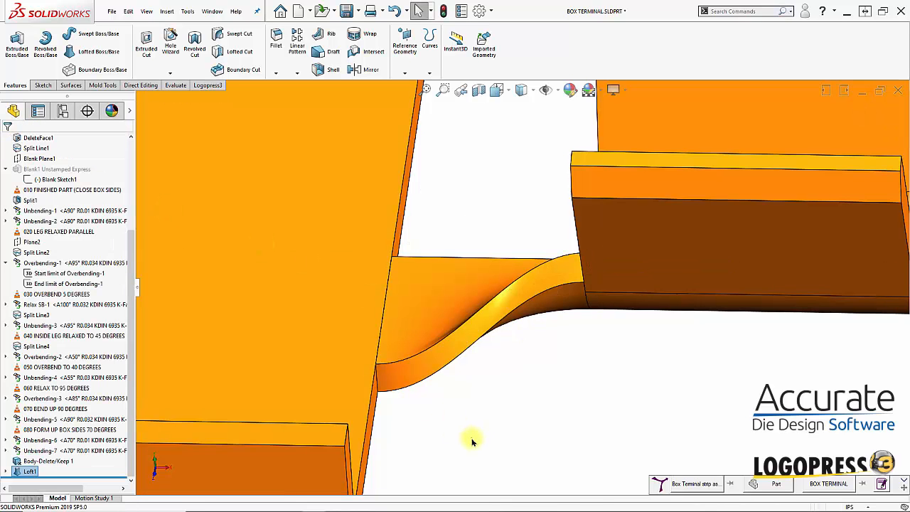
Mirror the lofted body about its flat side face to form the other half of the transition.
middle_drag(471, 438, 399, 296)
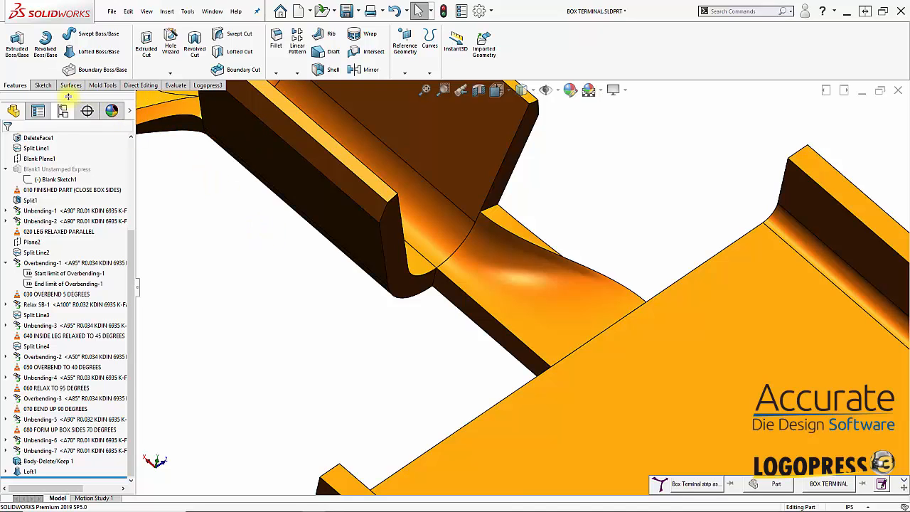
click(368, 69)
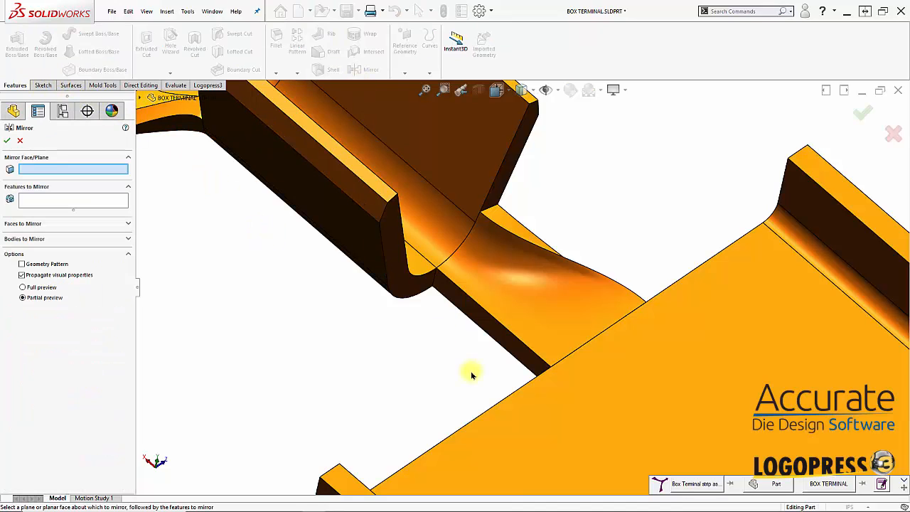
click(481, 316)
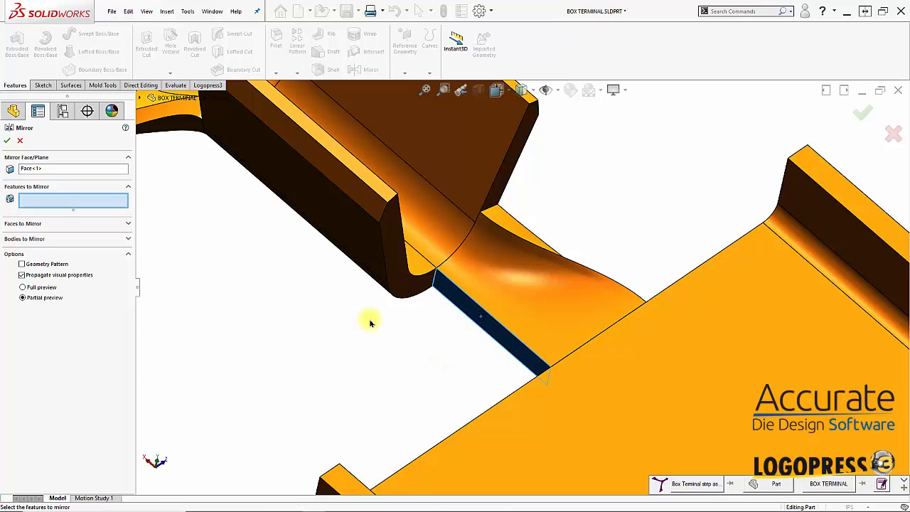
click(43, 240)
click(509, 291)
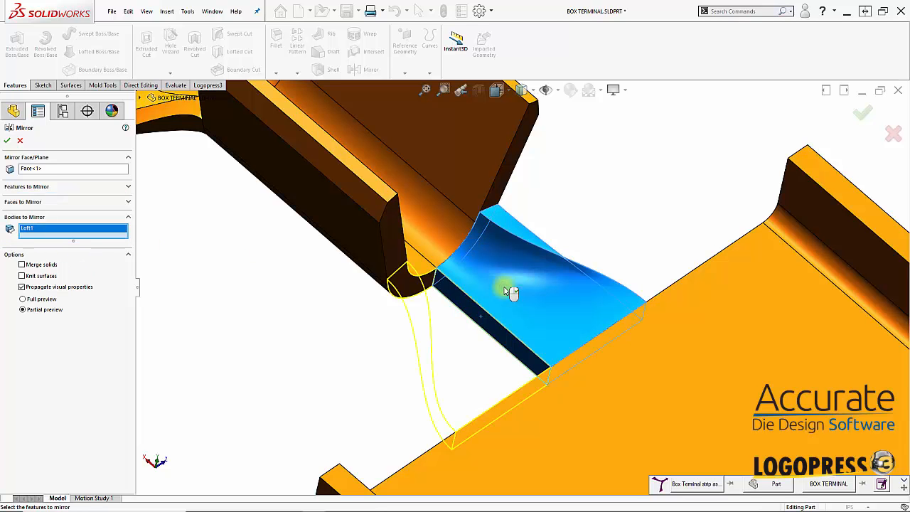
right_click(509, 291)
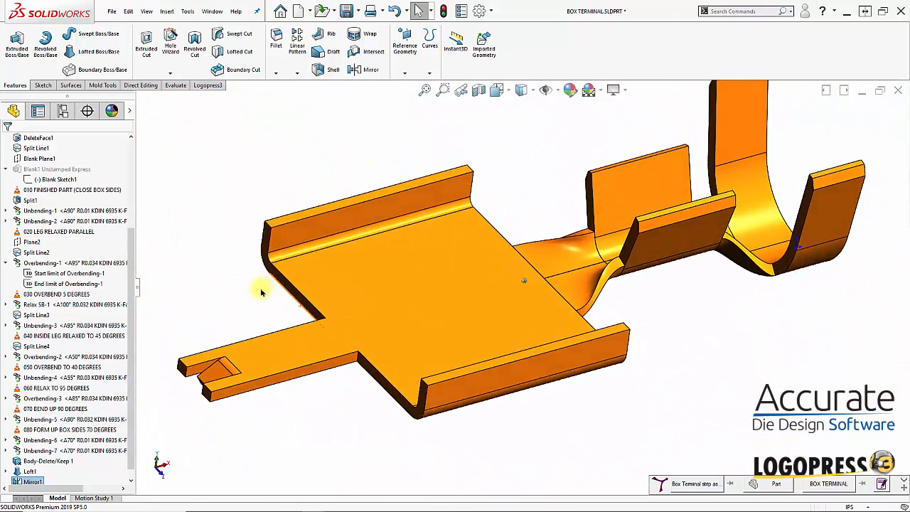
Insert a Logopress3 station mark, rename it 090 BEND UP SHORT SIDES OF BOX, and save the part.
click(206, 85)
click(268, 43)
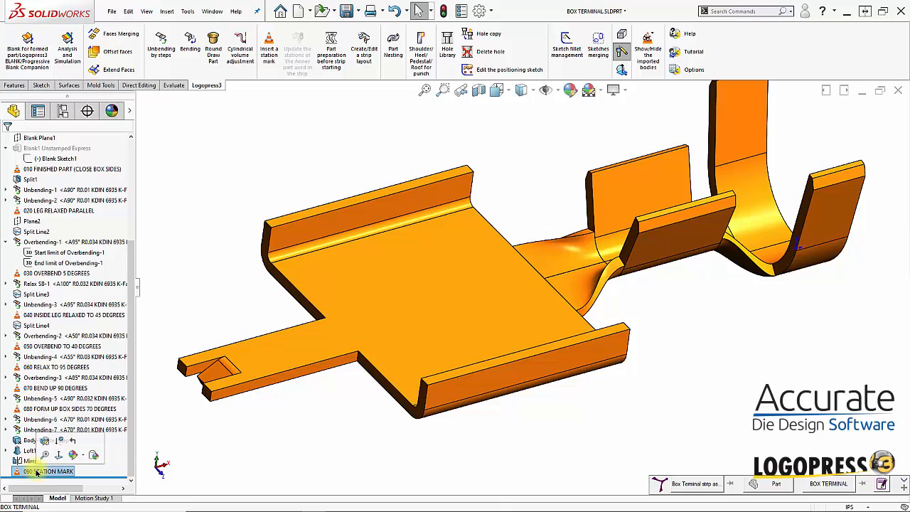
click(37, 472)
drag(35, 472, 240, 477)
key(Delete)
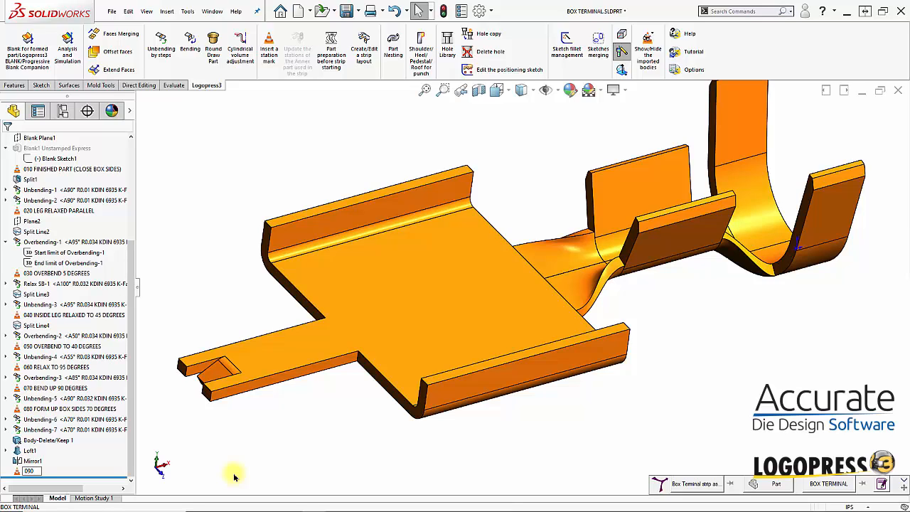
text(BEND UP SHORT SIDE)
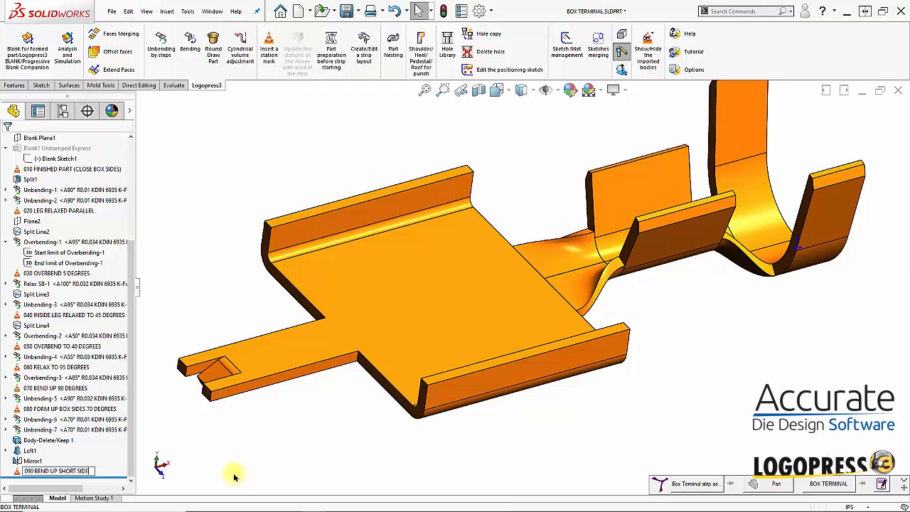
text(S OF BOX)
click(263, 443)
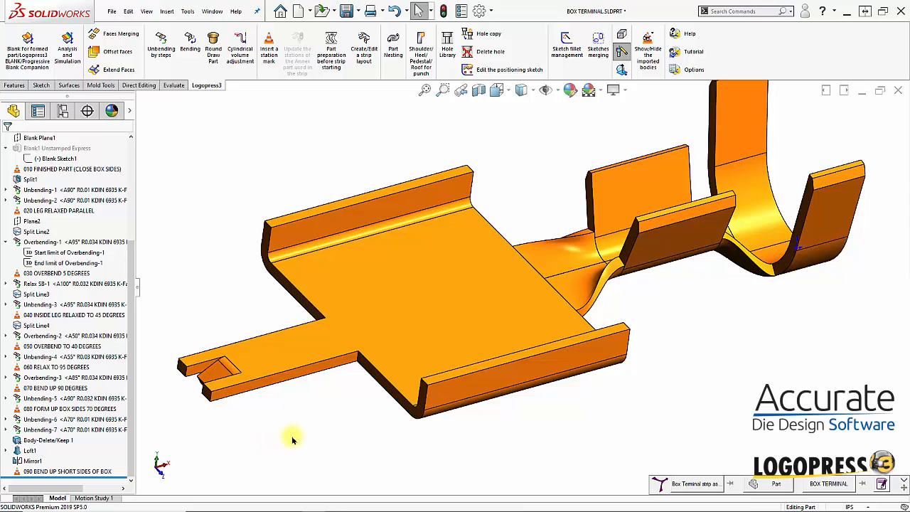
scroll(292, 439, up, 1)
scroll(300, 433, up, 1)
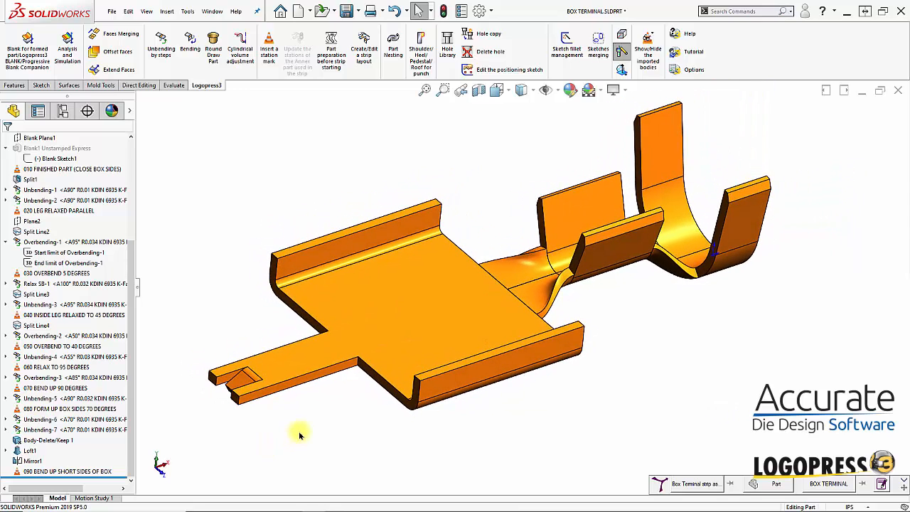
click(347, 10)
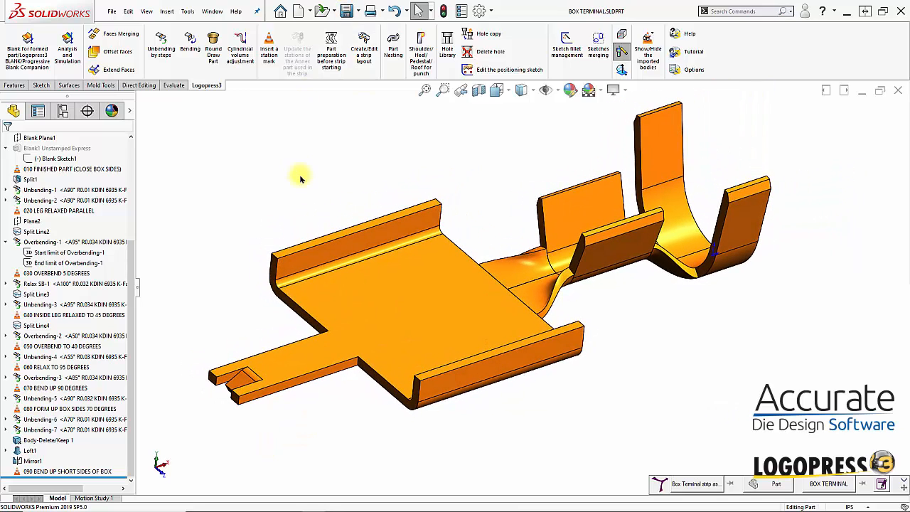